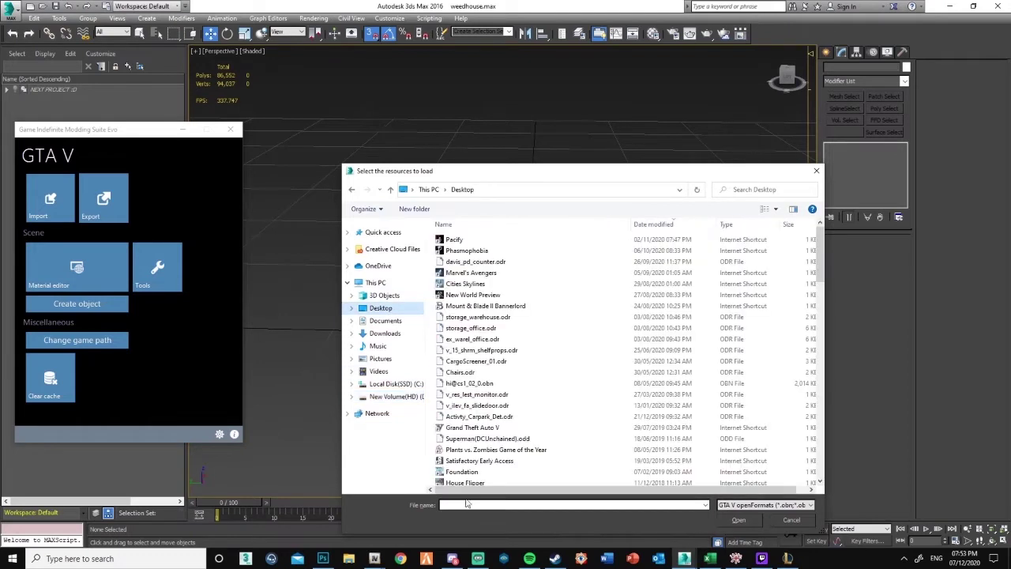
Import the resource Superman(DCUnchained).odd from the Desktop and minimise the GTA V suite window.
text(super)
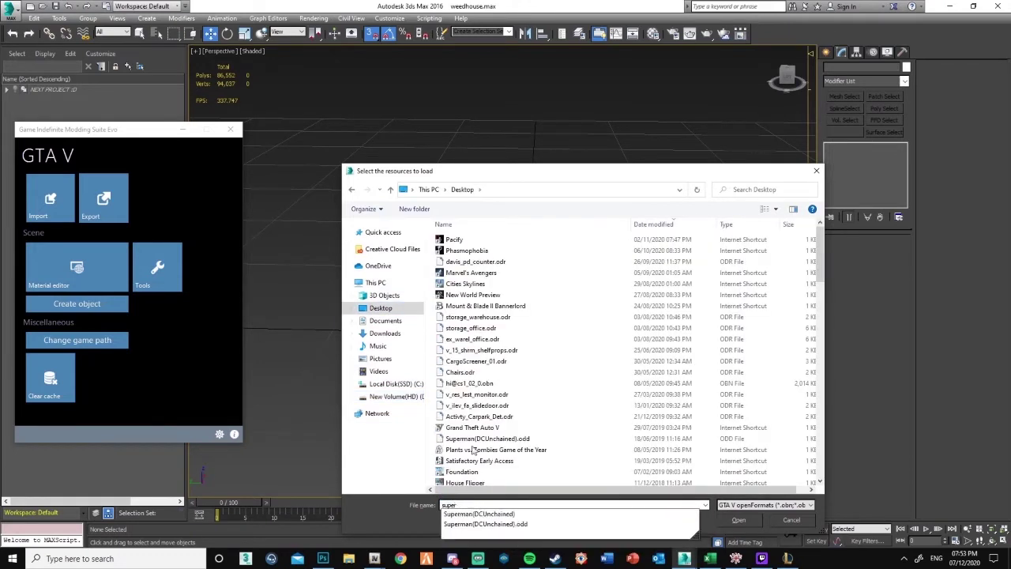
click(492, 526)
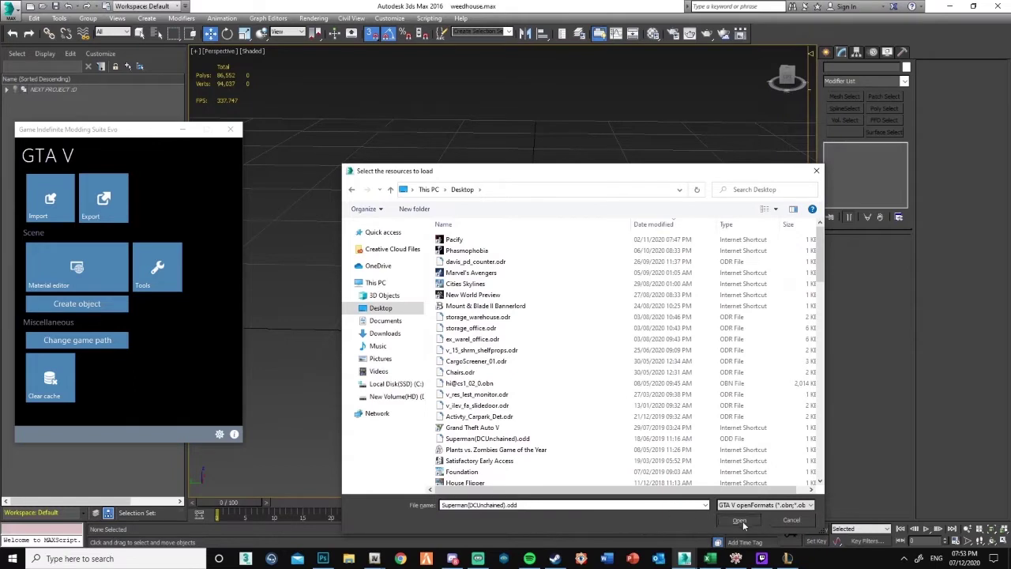
click(743, 521)
click(524, 372)
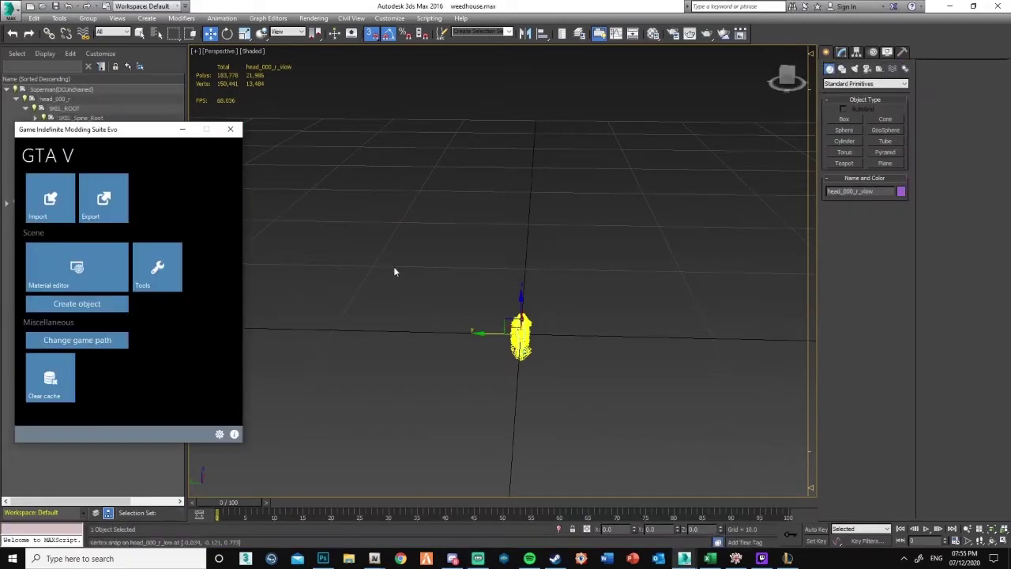
click(182, 130)
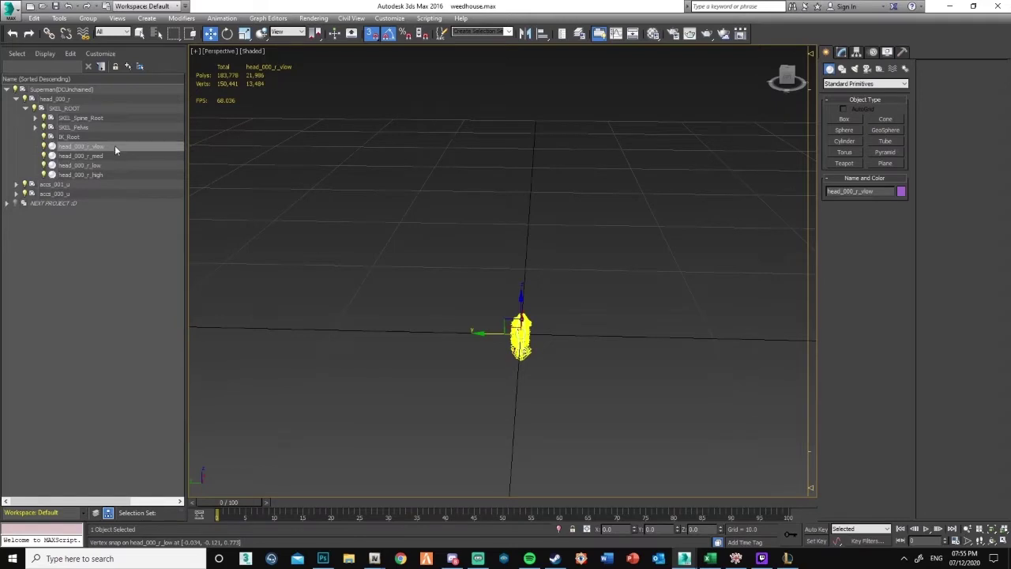
Separate the very-low-detail body head_000_r_vlow from the imported rig and delete the rigged figure with all its other parts.
alt+middle_drag(492, 330, 575, 343)
scroll(508, 340, up, 2)
alt+middle_drag(506, 338, 463, 274)
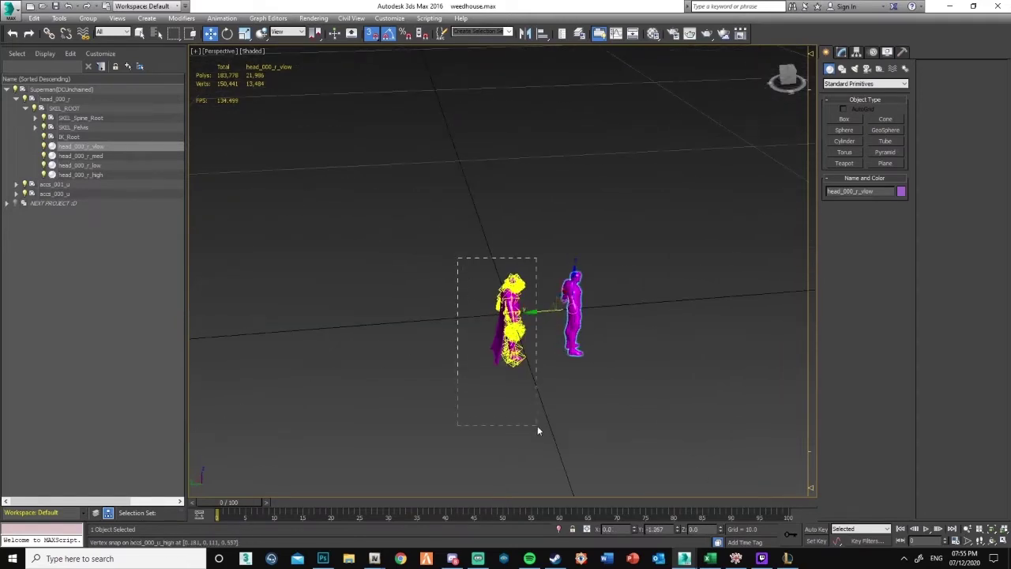
drag(538, 431, 544, 428)
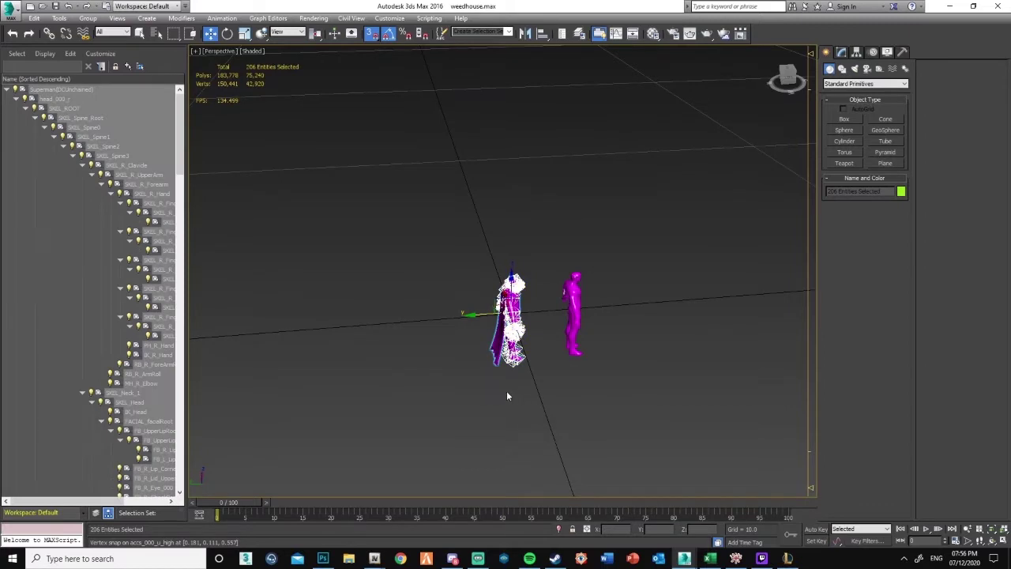
key(Delete)
Place the remaining body at the world origin by setting its Y and Z positions to 0.
click(577, 286)
scroll(581, 289, up, 5)
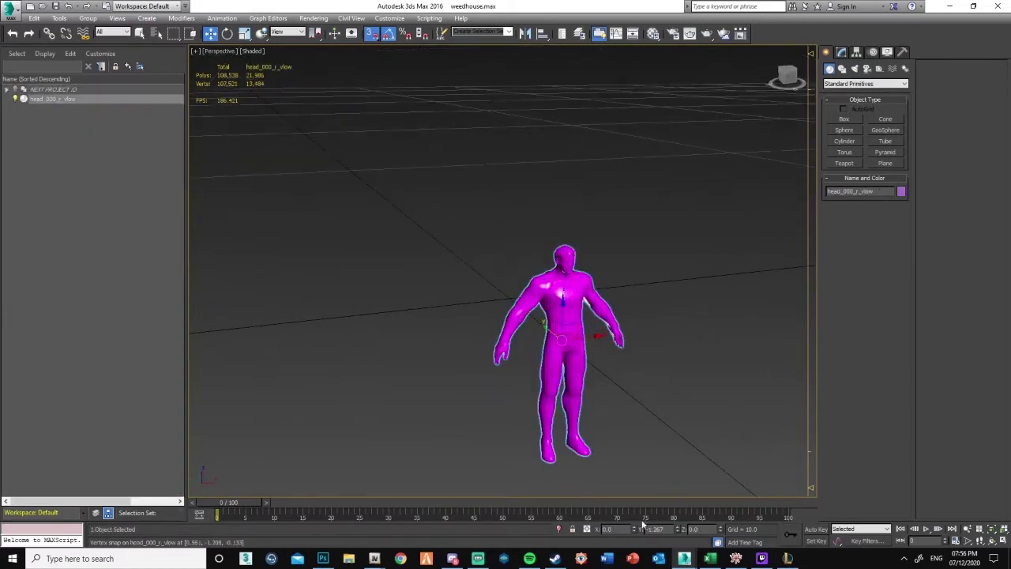
text(0)
key(Tab)
text(0)
key(Tab)
key(Tab)
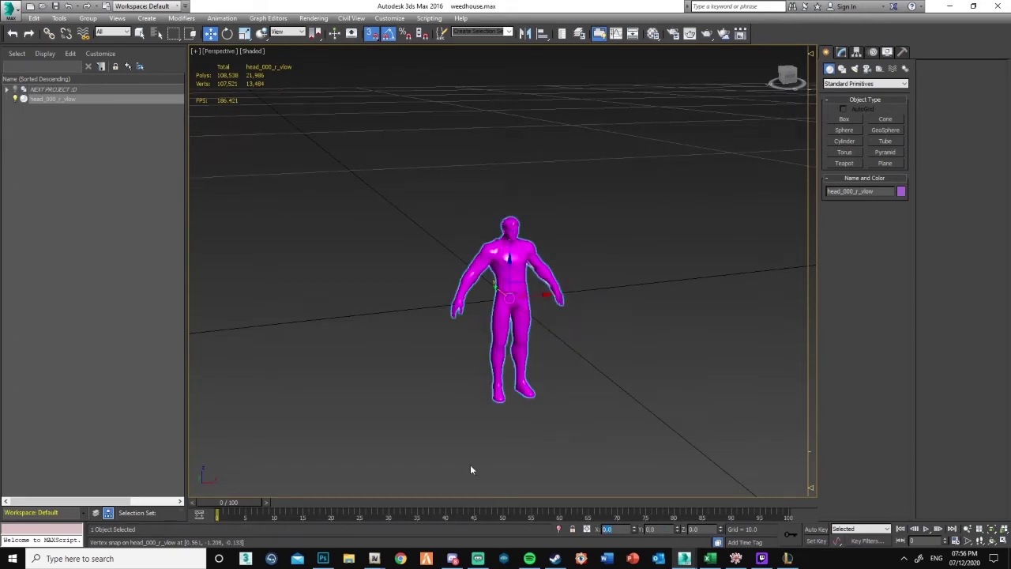
Create a thin upright box at the body's feet, about 0.35 wide and 1.83 high, with a length of 0.01.
alt+middle_drag(499, 267, 498, 288)
alt+middle_drag(569, 193, 577, 285)
click(844, 119)
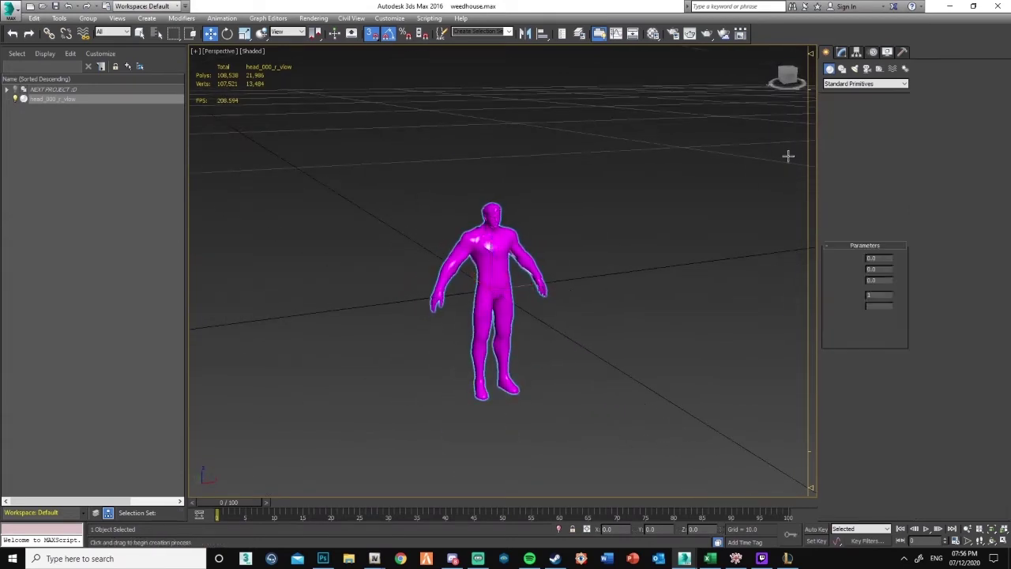
drag(488, 405, 524, 395)
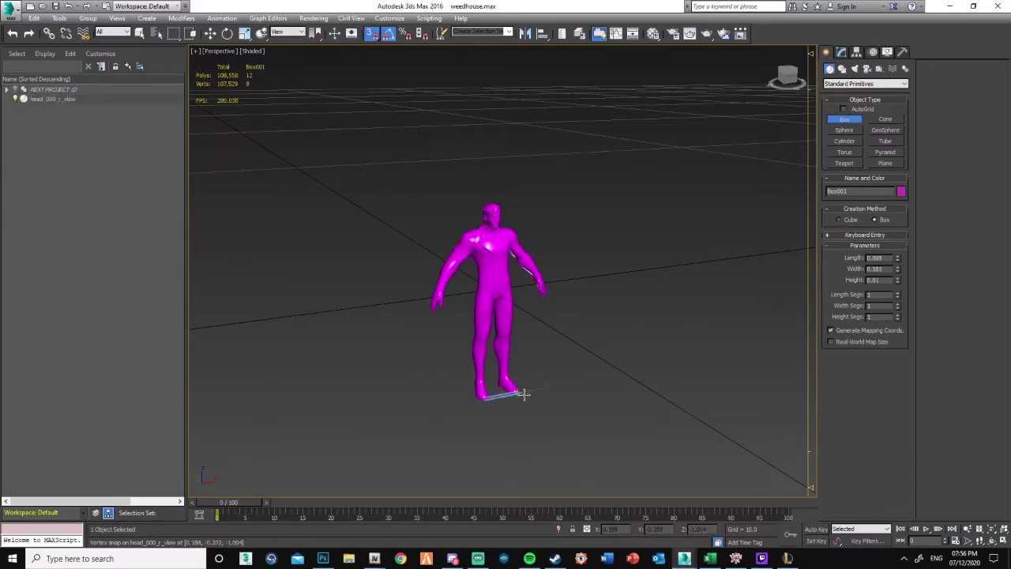
alt+middle_drag(518, 232, 589, 229)
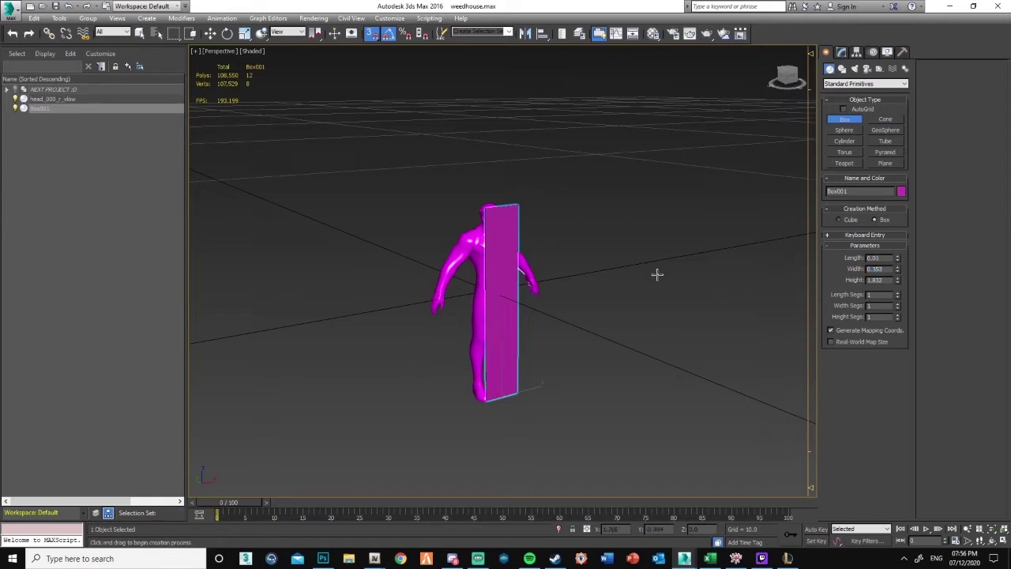
alt+middle_drag(656, 274, 799, 275)
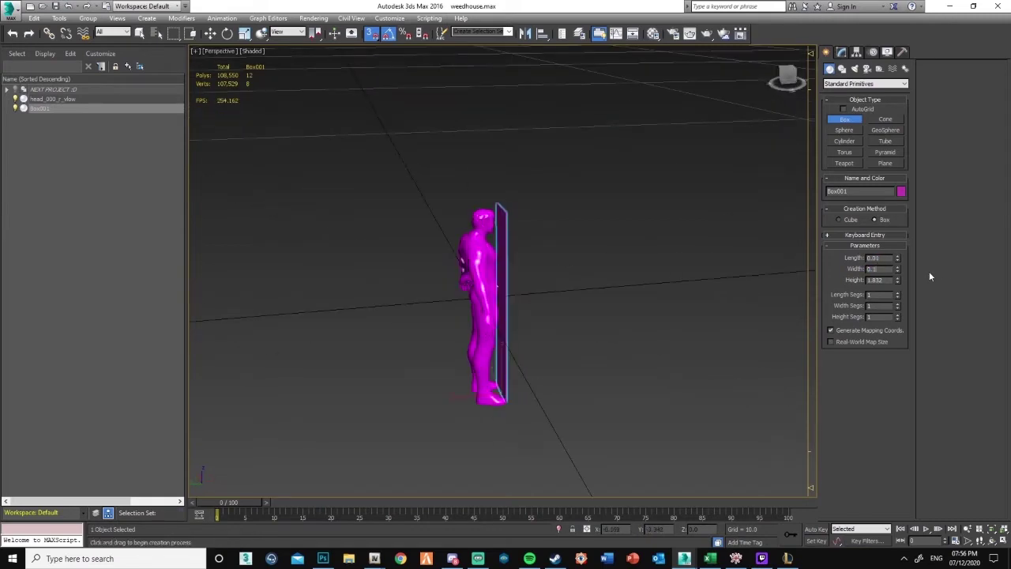
Set the box's width to 0.5, and widen it further to door width, about 1.06.
text(0.5)
key(Tab)
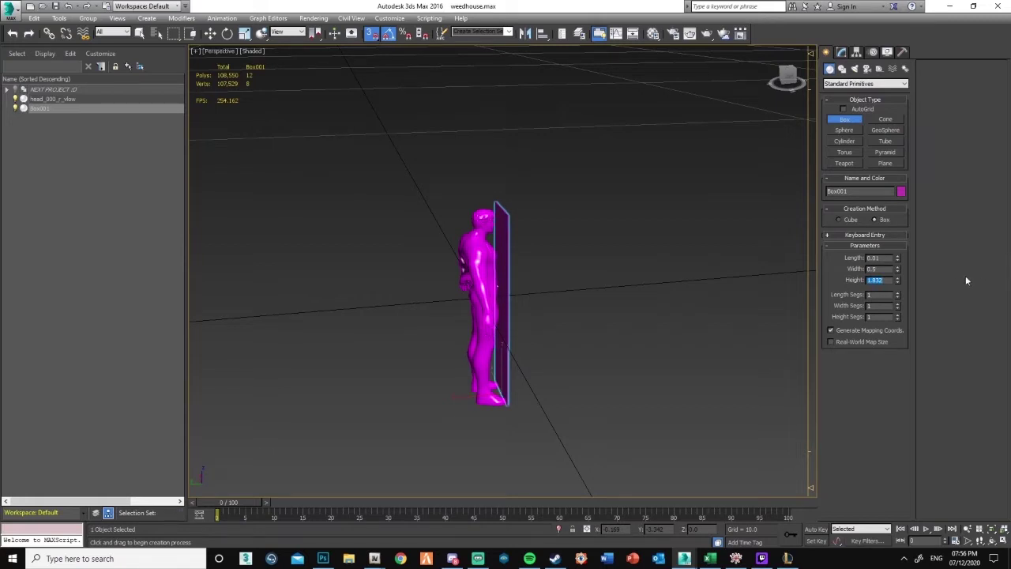
alt+middle_drag(674, 279, 504, 225)
drag(898, 269, 877, 213)
alt+middle_drag(656, 272, 471, 257)
scroll(471, 257, down, 3)
mouse_move(898, 269)
mouse_down()
mouse_move(898, 283)
mouse_move(899, 257)
mouse_up()
alt+middle_drag(624, 270, 737, 286)
Thicken the box to a length of 0.07 and raise its height to about 2.
scroll(512, 219, up, 3)
mouse_move(565, 231)
alt+middle_down()
mouse_move(532, 243)
mouse_move(553, 245)
alt+middle_up()
click(899, 258)
click(899, 259)
alt+middle_drag(710, 320, 798, 290)
alt+middle_drag(897, 272, 706, 315)
drag(899, 280, 899, 281)
alt+middle_drag(790, 279, 463, 272)
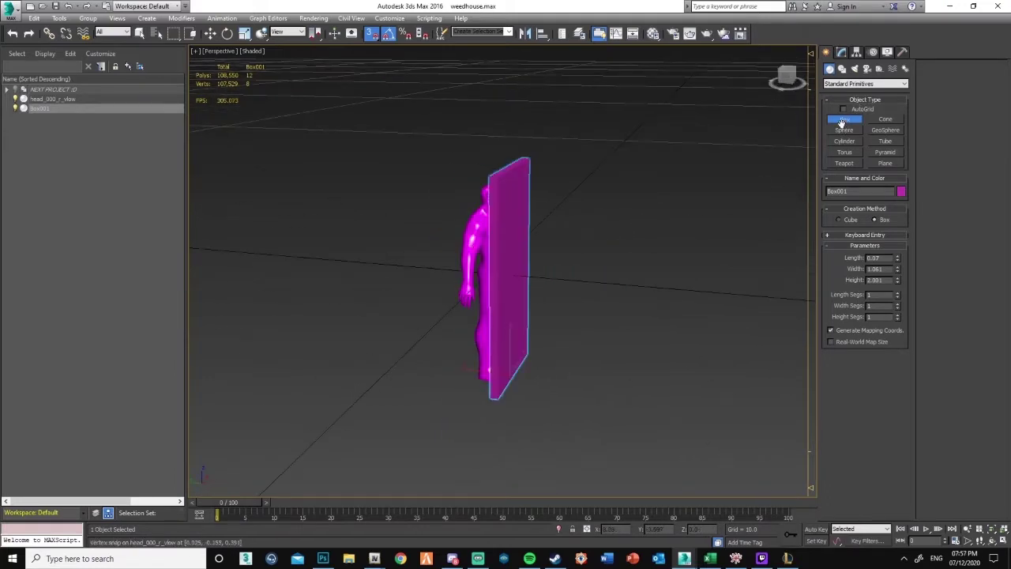
Hide the reference body head_000_r_vlow, leaving the door-shaped box displayed.
click(843, 52)
click(461, 244)
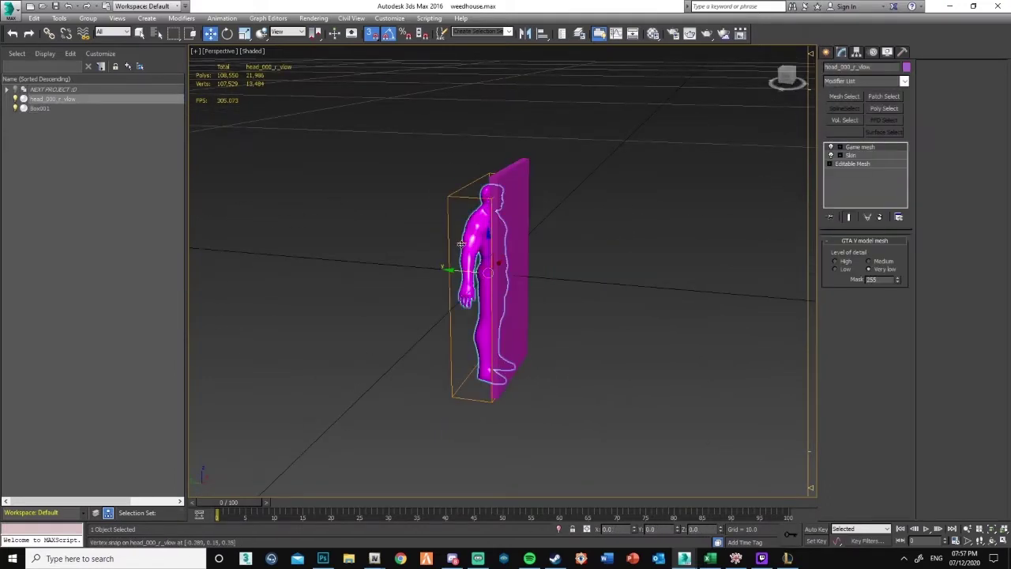
click(15, 100)
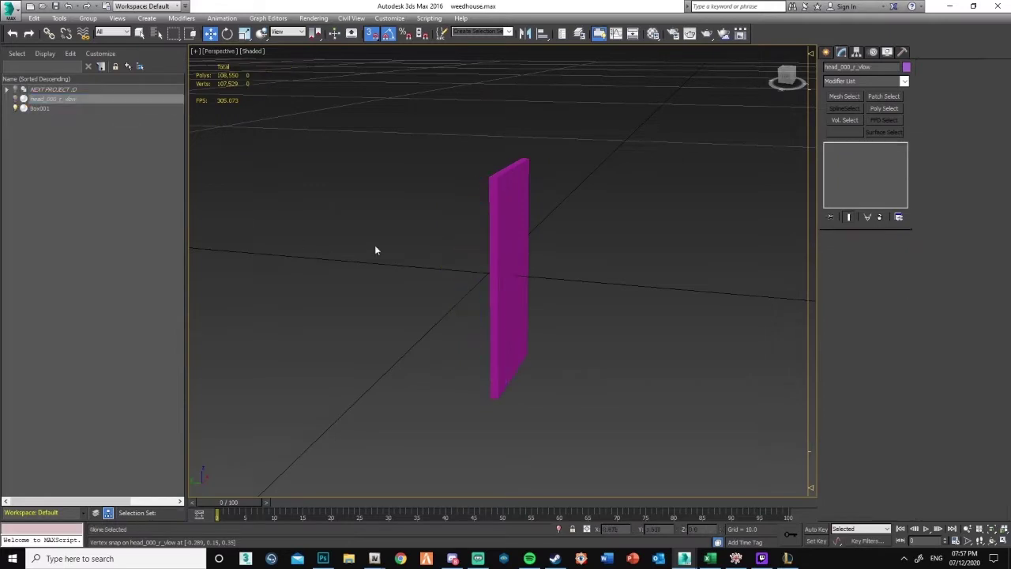
Move the door-shaped box to the world origin by setting its X, Y and Z positions to 0.
click(485, 242)
alt+middle_drag(565, 284, 614, 283)
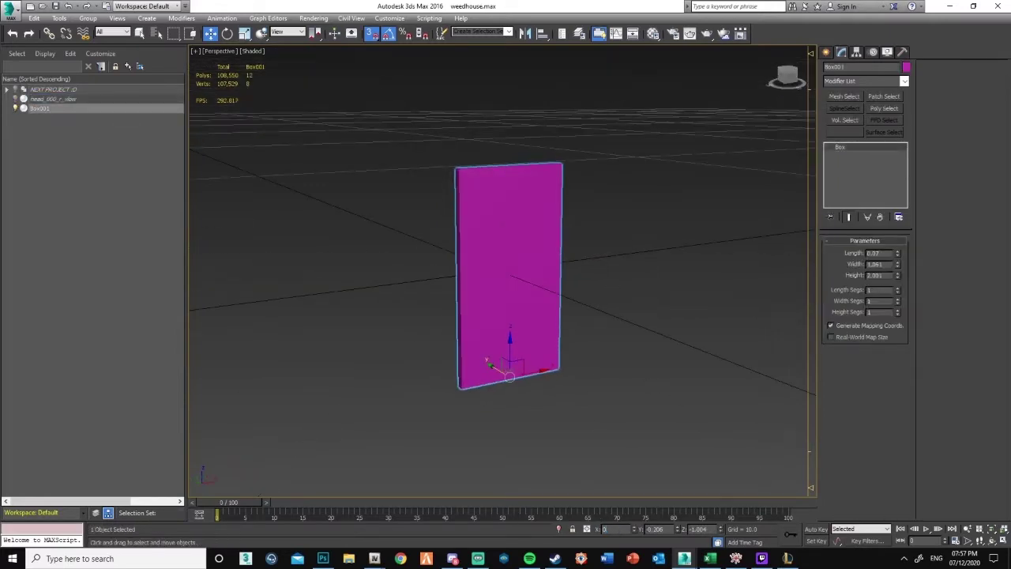
key(Tab)
text(0)
key(Tab)
text(0)
key(Tab)
alt+middle_drag(639, 230, 750, 256)
Convert the door-shaped box to an editable mesh.
right_click(840, 199)
click(874, 256)
middle_drag(687, 251, 696, 330)
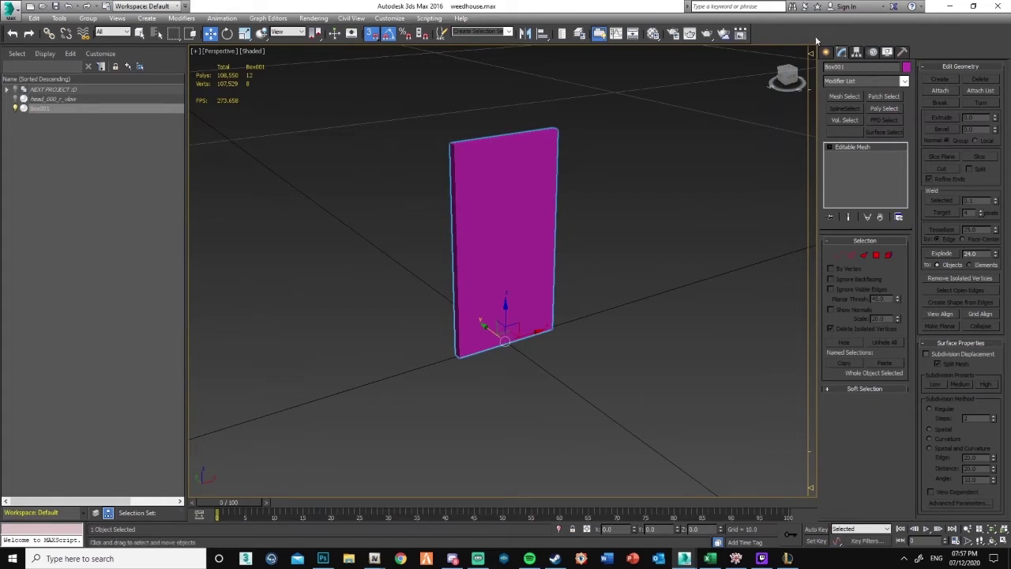
Apply the OG_wood_panels material to the door, minimise the Material Editor and deselect the door.
click(652, 34)
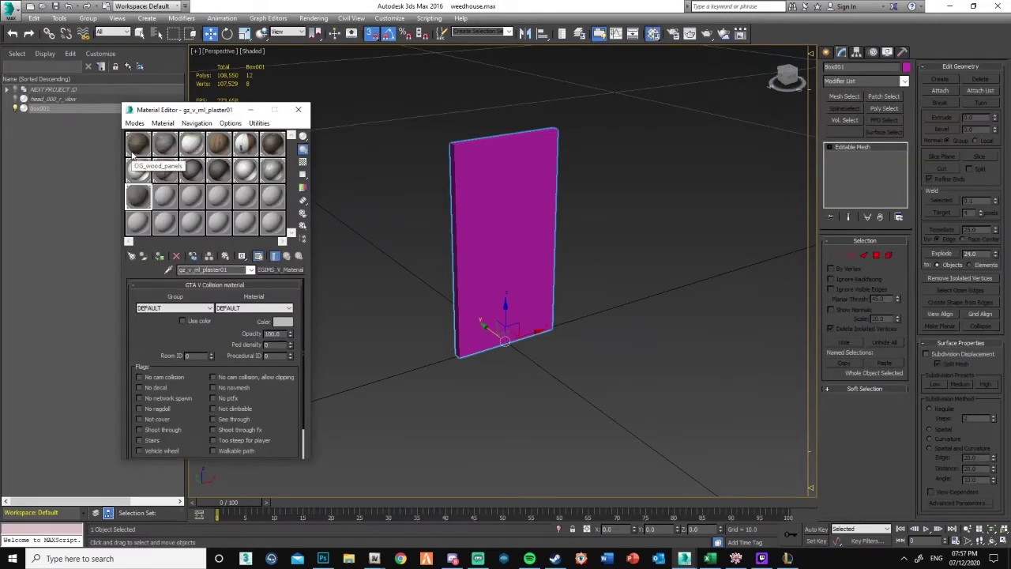
drag(319, 184, 474, 219)
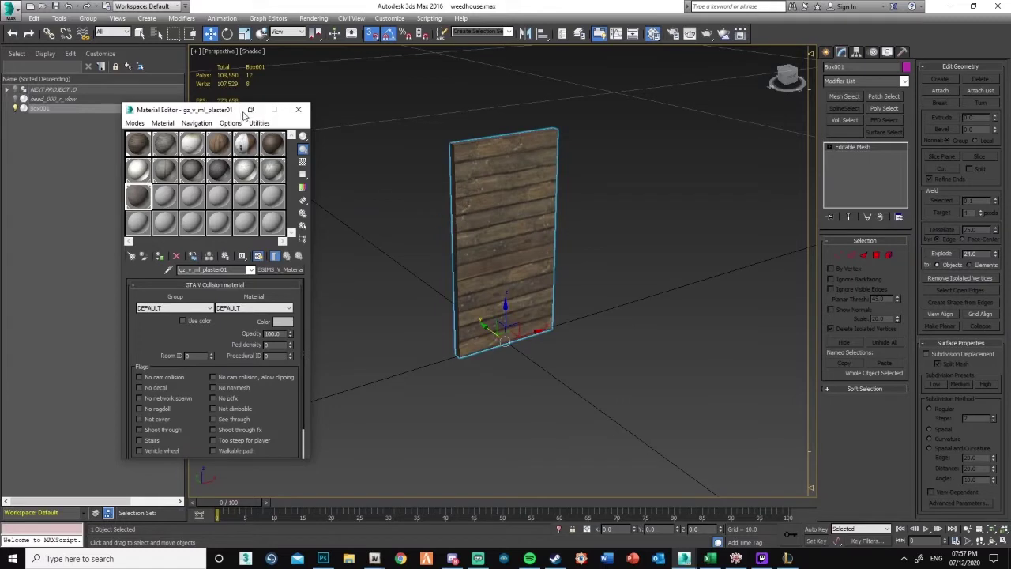
click(250, 110)
alt+middle_drag(440, 232, 432, 236)
alt+middle_drag(771, 192, 654, 201)
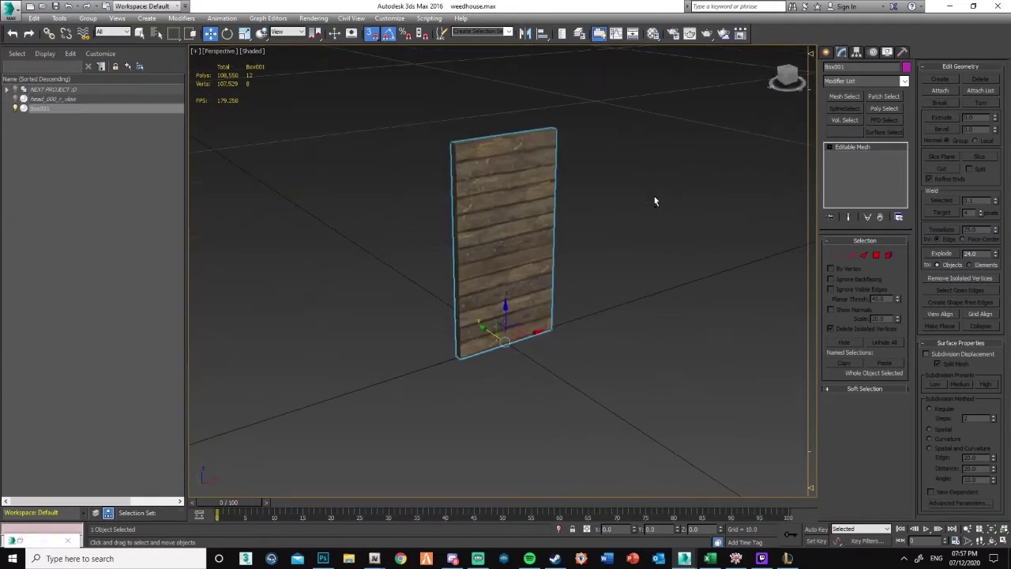
click(655, 249)
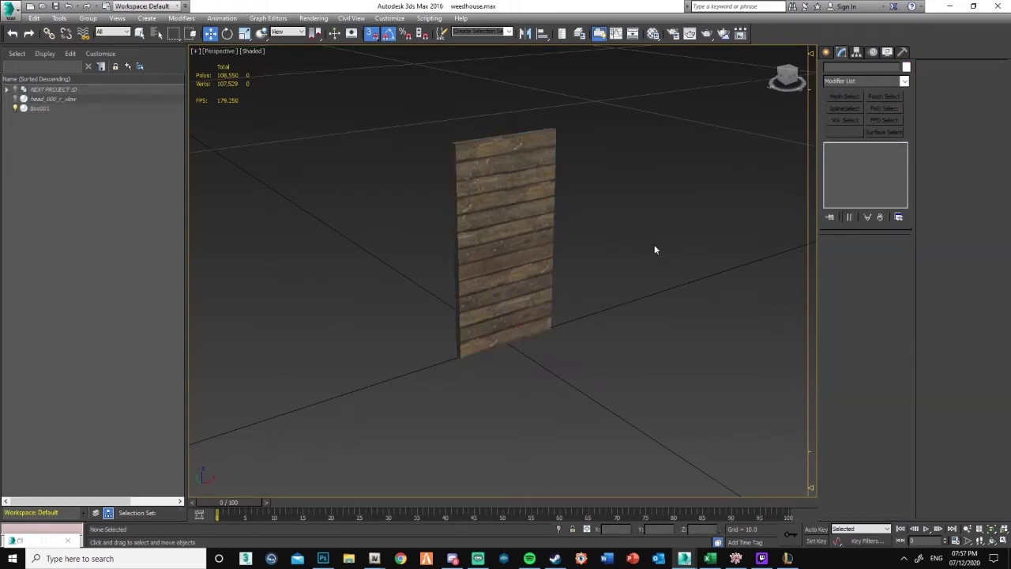
click(516, 235)
click(628, 257)
Create an upright capsule from the extended primitives beside the door, with a radius of about 0.26.
click(827, 54)
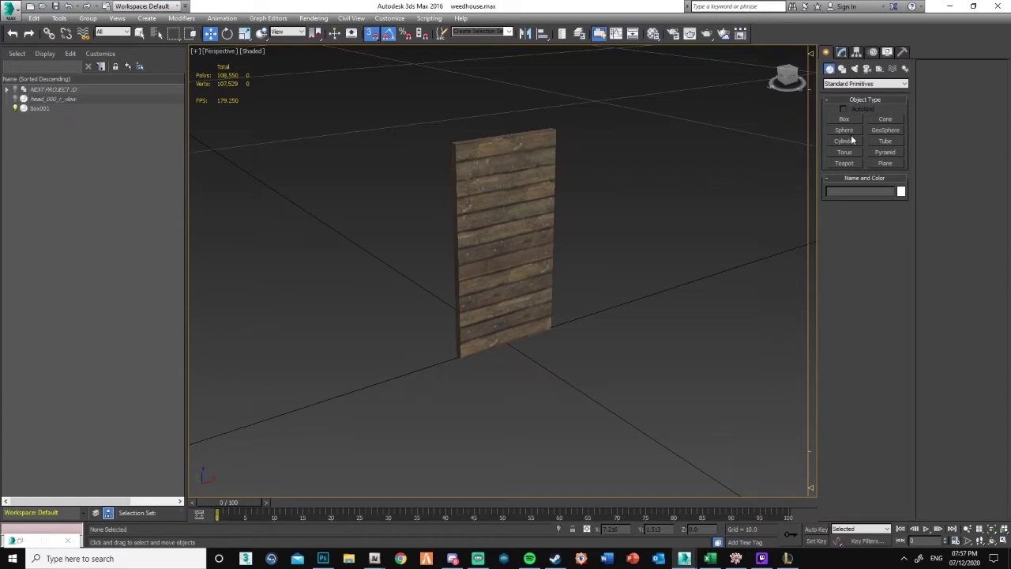
scroll(593, 222, up, 6)
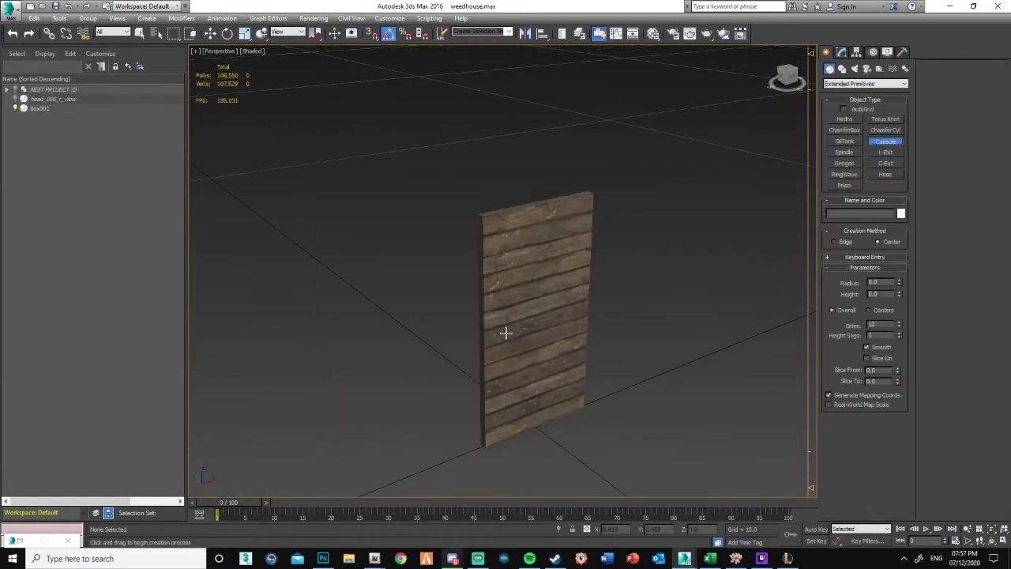
drag(505, 330, 528, 324)
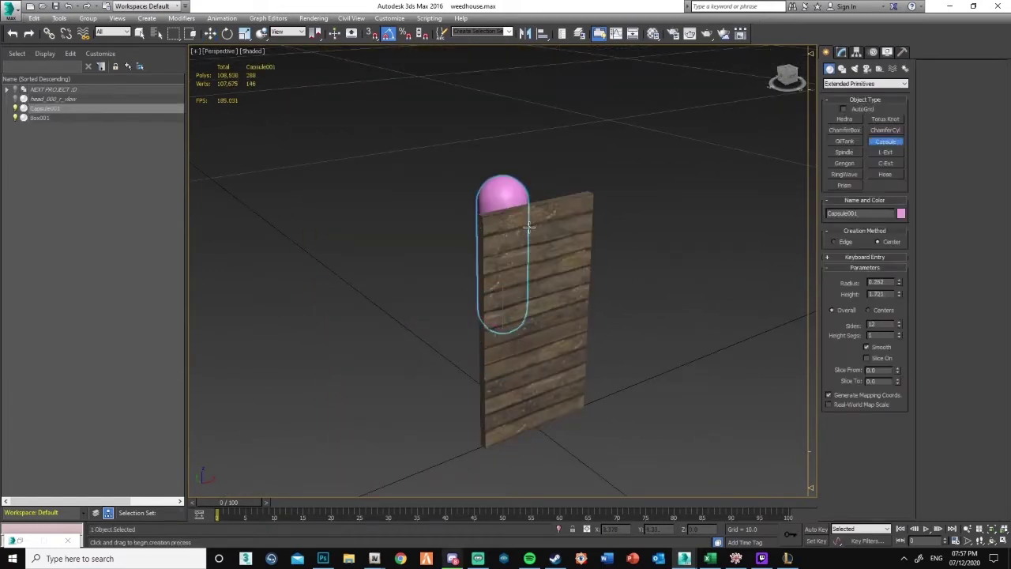
alt+middle_drag(541, 247, 595, 238)
Rotate the capsule so it lies horizontally through the door, and adjust its height.
click(842, 52)
key(e)
drag(528, 308, 546, 330)
mouse_move(606, 321)
alt+middle_down()
mouse_move(545, 319)
mouse_move(616, 321)
alt+middle_up()
key(ctrl+z)
mouse_move(512, 290)
mouse_down()
mouse_move(500, 278)
mouse_move(557, 335)
mouse_move(466, 346)
mouse_move(501, 295)
mouse_up()
key(w)
mouse_move(900, 271)
mouse_down()
mouse_move(890, 284)
mouse_move(897, 265)
mouse_up()
Convert the capsule to an editable mesh and centre its pivot on the object.
right_click(864, 178)
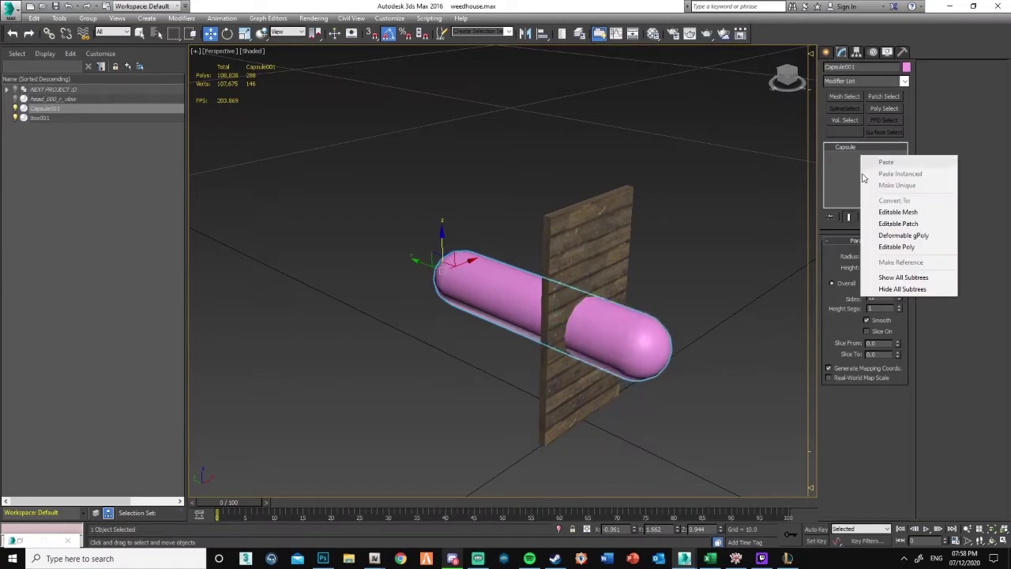
click(899, 212)
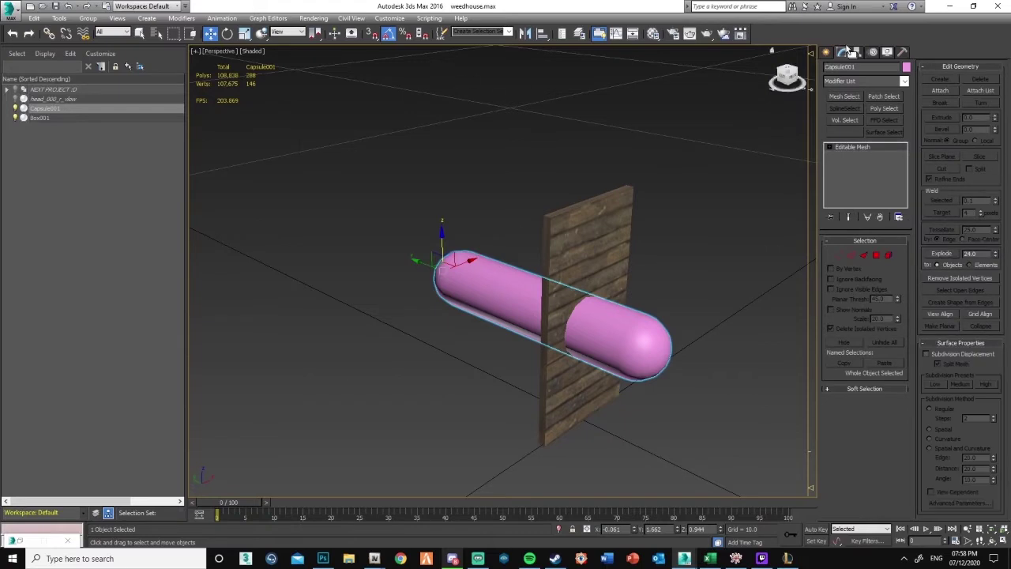
click(856, 51)
click(866, 118)
click(873, 172)
click(843, 52)
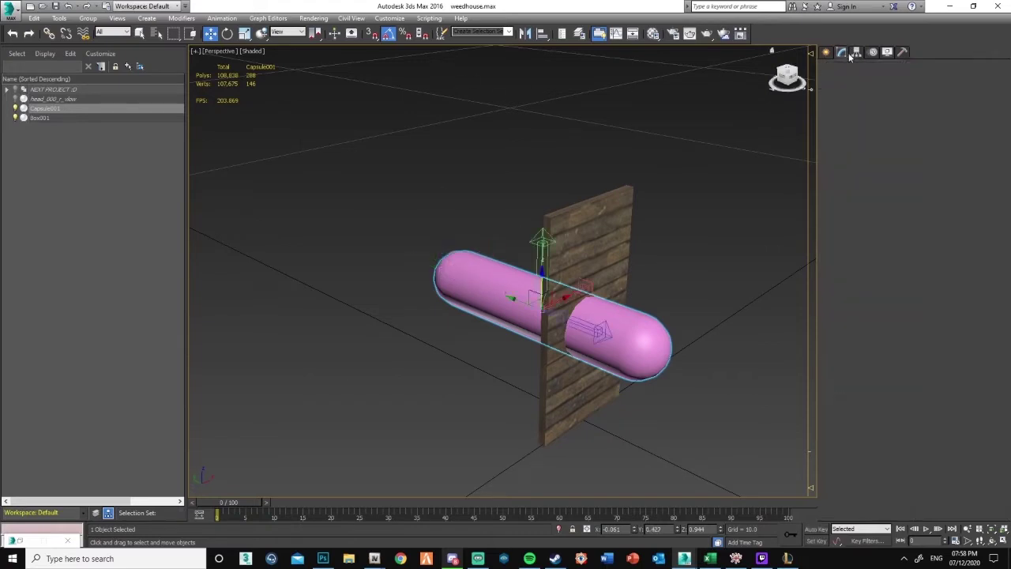
Scale the capsule down uniformly to about 35 percent.
key(r)
drag(541, 307, 440, 409)
scroll(569, 314, up, 8)
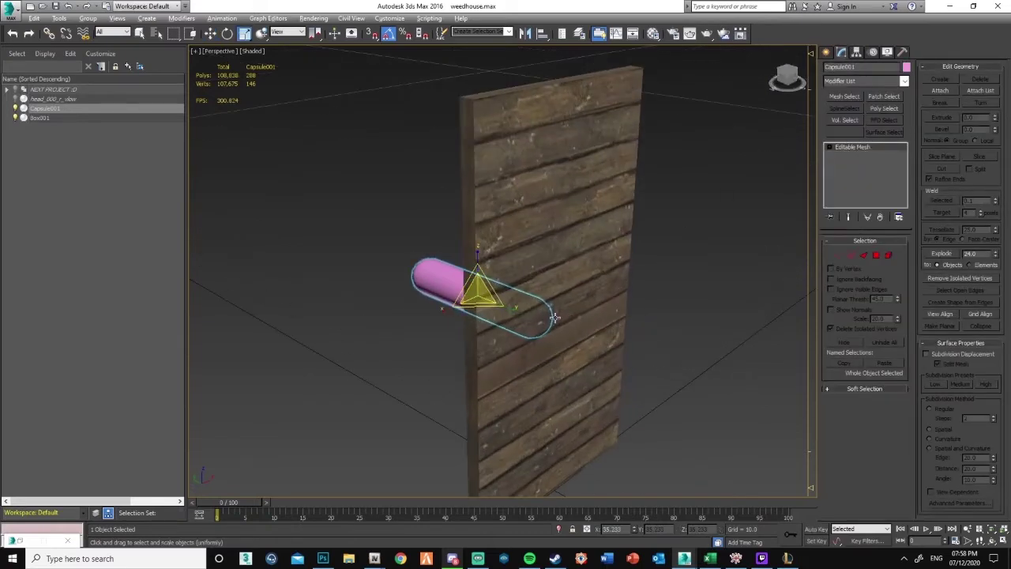
drag(486, 297, 449, 291)
drag(459, 257, 524, 347)
Move the capsule toward the door's side edge and shorten it along its length to about 6.6 percent.
key(w)
drag(560, 307, 499, 335)
alt+middle_drag(475, 313, 435, 304)
key(r)
drag(433, 305, 484, 306)
alt+middle_drag(515, 314, 411, 293)
key(z)
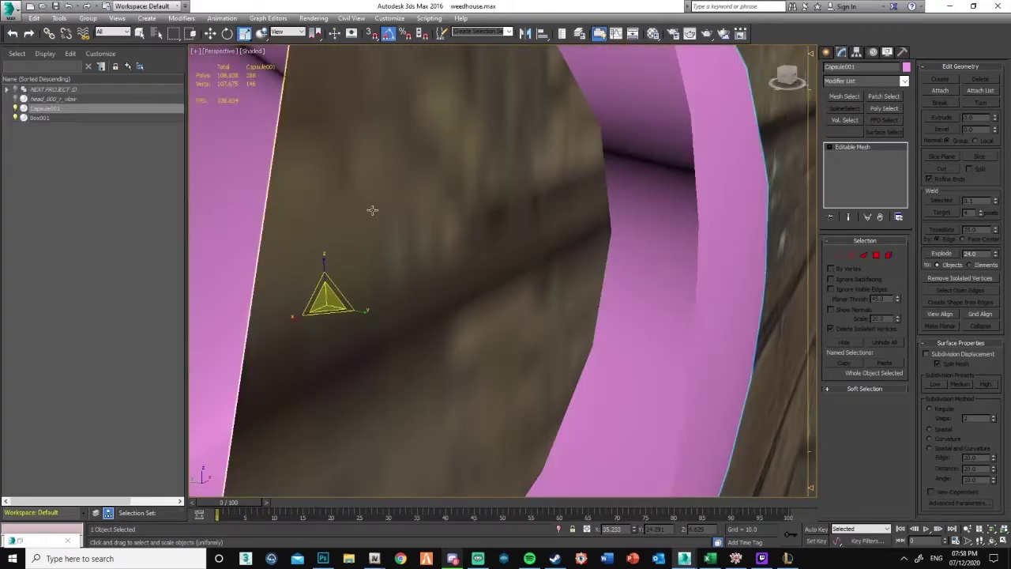
scroll(348, 183, down, 7)
Reposition the capsule near the door's edge and shrink it to doorknob size, about 12.8, 13.5 and 3.7 percent.
alt+middle_drag(348, 182, 360, 207)
key(w)
drag(349, 224, 368, 230)
alt+middle_drag(368, 229, 409, 250)
key(r)
drag(362, 242, 390, 236)
alt+middle_drag(390, 236, 408, 235)
drag(403, 244, 439, 282)
Move the doorknob into place near the door's side edge, deselect it and check its fit on both faces.
alt+middle_drag(399, 255, 548, 278)
key(w)
drag(378, 229, 419, 241)
key(r)
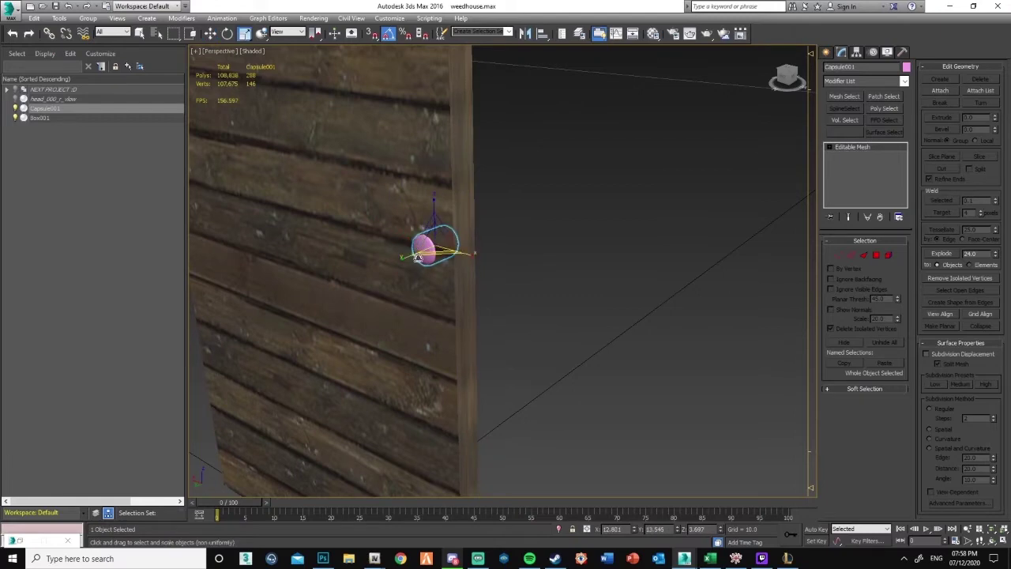
alt+middle_drag(397, 260, 485, 338)
click(484, 338)
middle_drag(464, 280, 476, 280)
scroll(360, 309, up, 5)
middle_drag(361, 283, 420, 274)
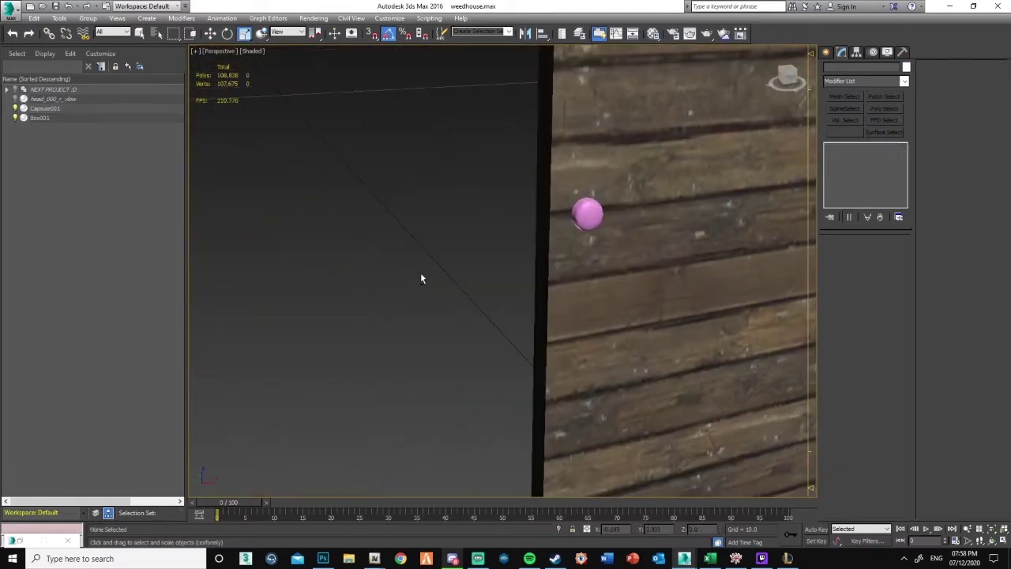
middle_drag(525, 287, 478, 276)
Show the hidden reference body again and select it in front of the door.
scroll(478, 275, down, 6)
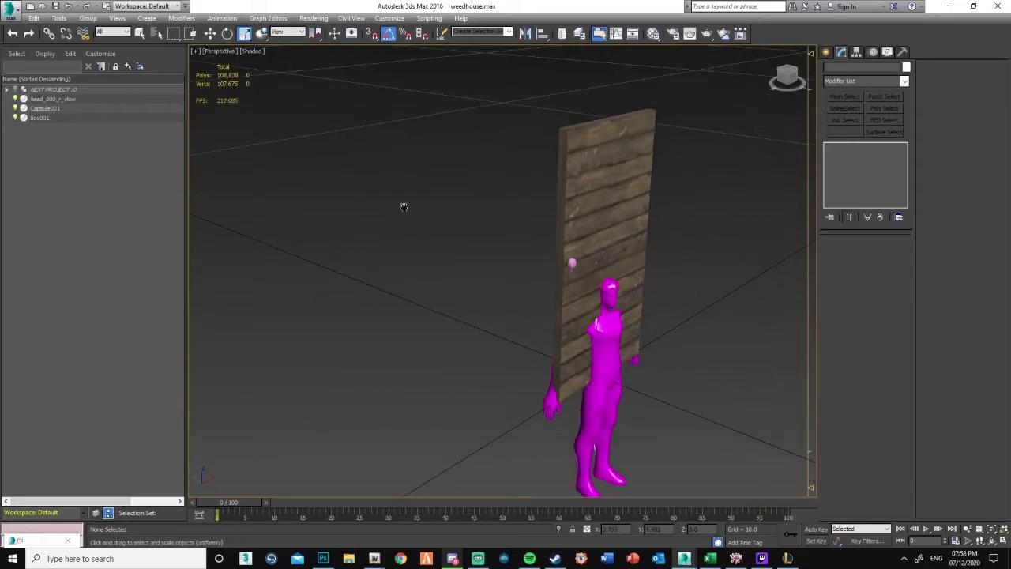
middle_drag(612, 382, 405, 318)
click(405, 319)
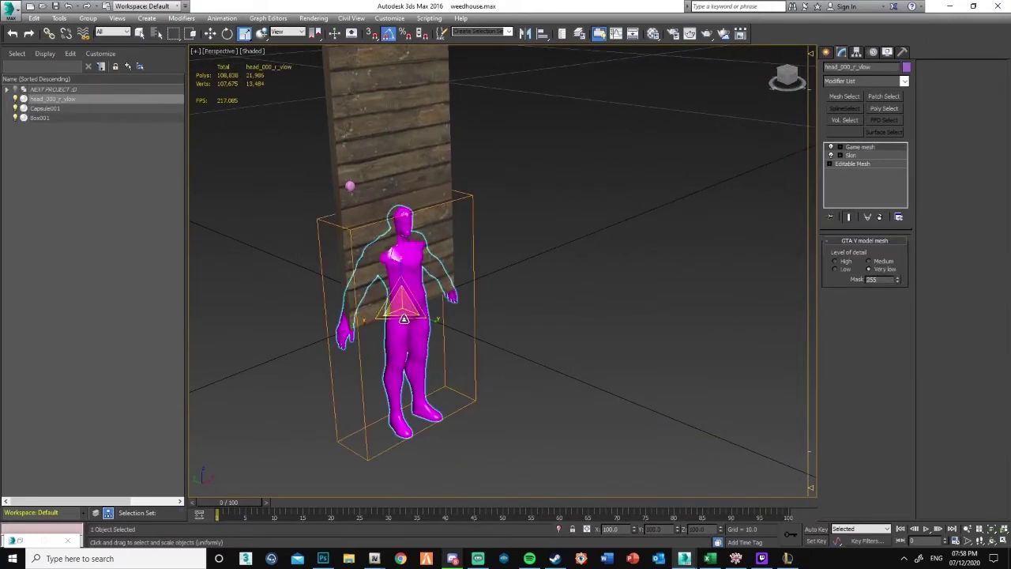
Select the doorknob capsule and assign it the dark grey sample material from the Material Editor.
click(210, 33)
click(361, 186)
click(350, 186)
scroll(350, 185, up, 3)
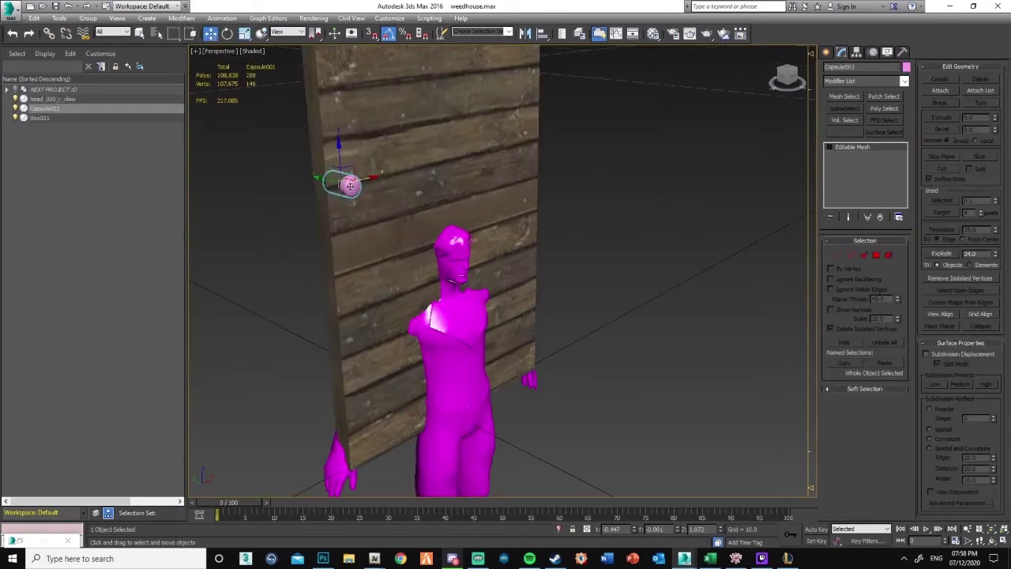
click(651, 34)
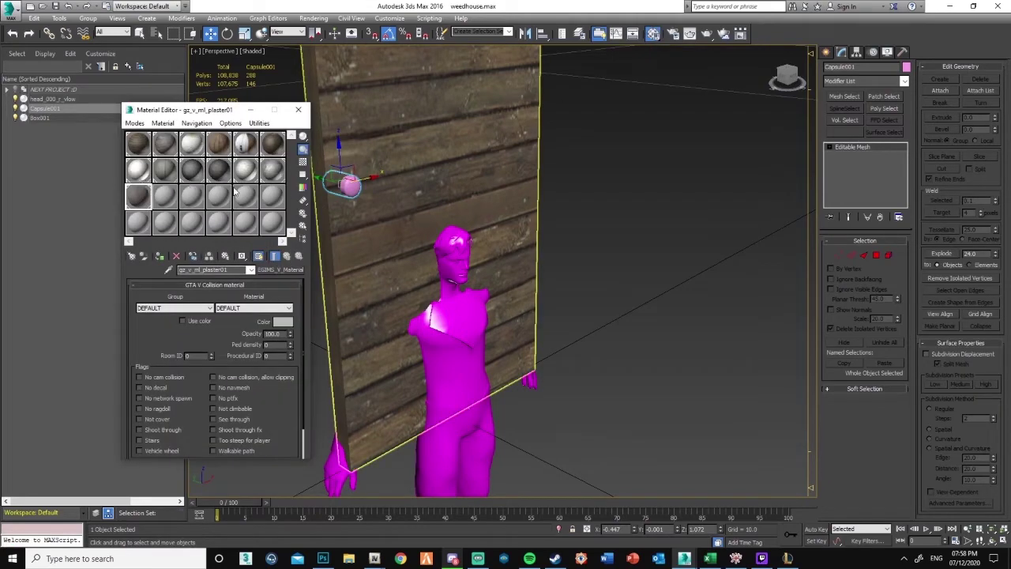
drag(192, 172, 352, 188)
click(298, 109)
click(677, 320)
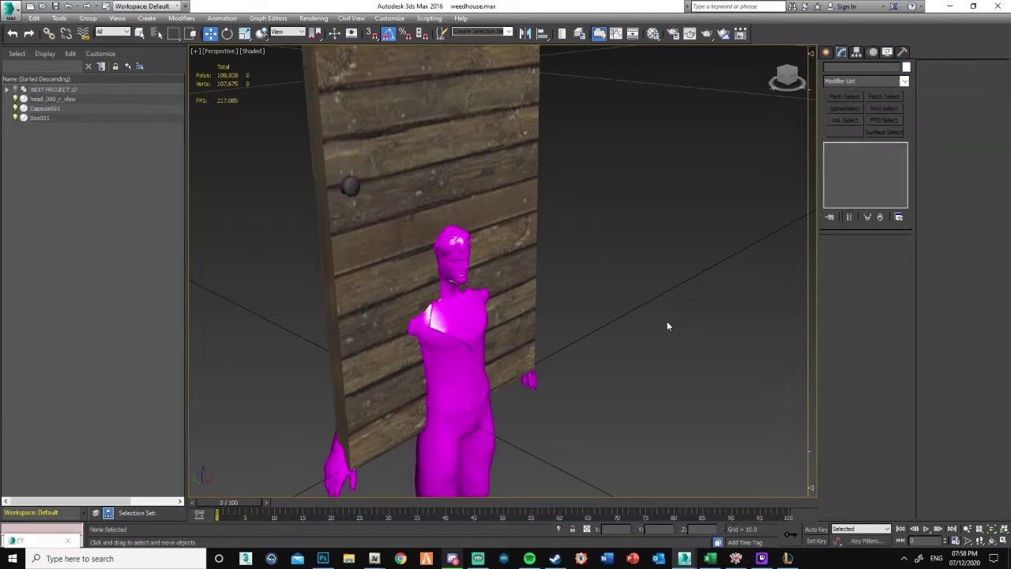
Move the reference body vertically with snapping so its feet rest at the door's base, at Z about 1.004.
scroll(677, 321, down, 8)
click(559, 345)
drag(546, 323, 541, 131)
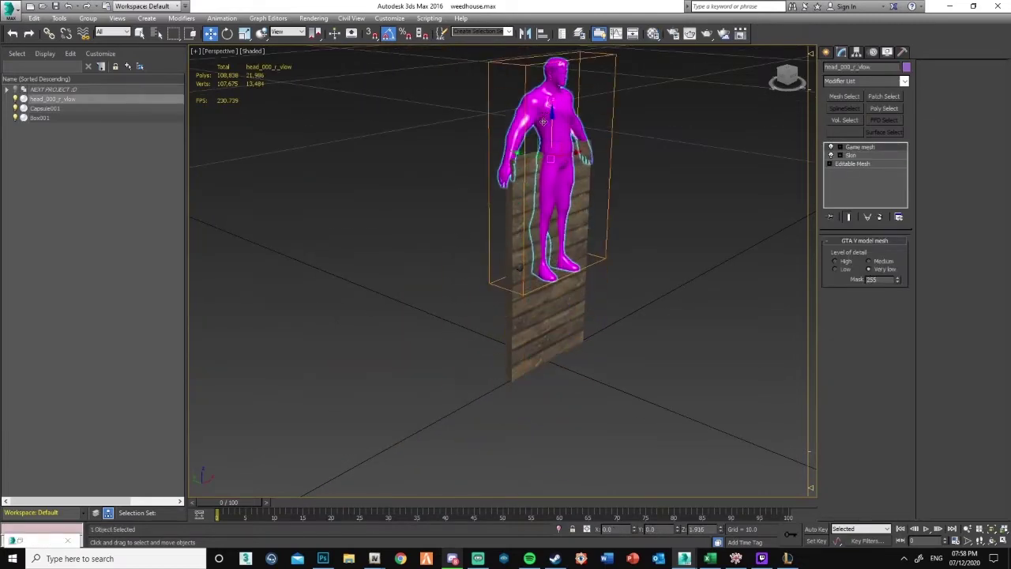
click(372, 34)
drag(553, 281, 518, 377)
scroll(570, 289, up, 5)
scroll(569, 288, down, 3)
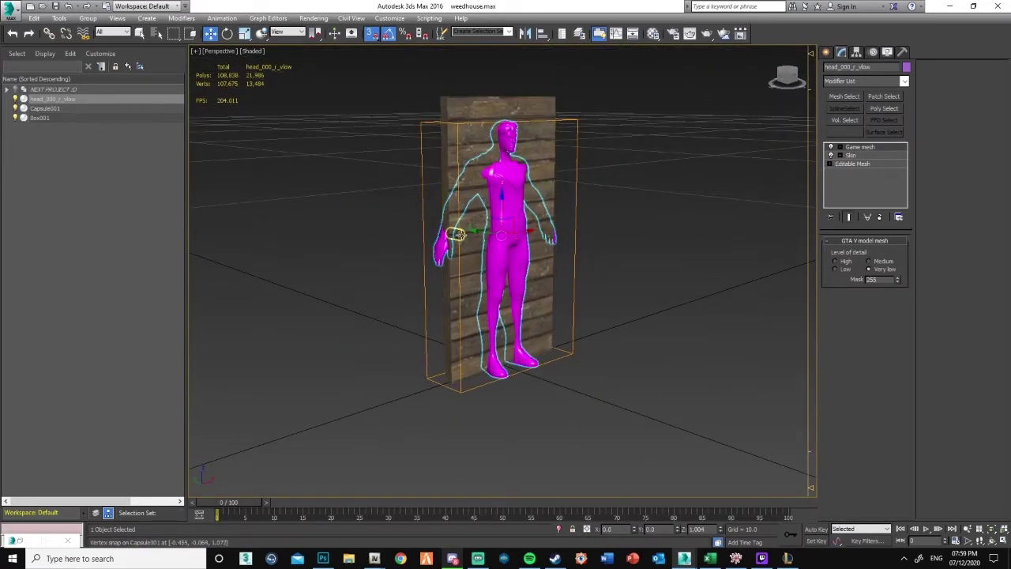
Raise the doorknob capsule to Z 1.142 and check its height against the reference body's hand.
click(456, 235)
click(720, 528)
click(720, 528)
click(719, 528)
click(720, 528)
click(720, 528)
click(720, 527)
click(720, 528)
scroll(500, 210, up, 5)
scroll(512, 210, down, 3)
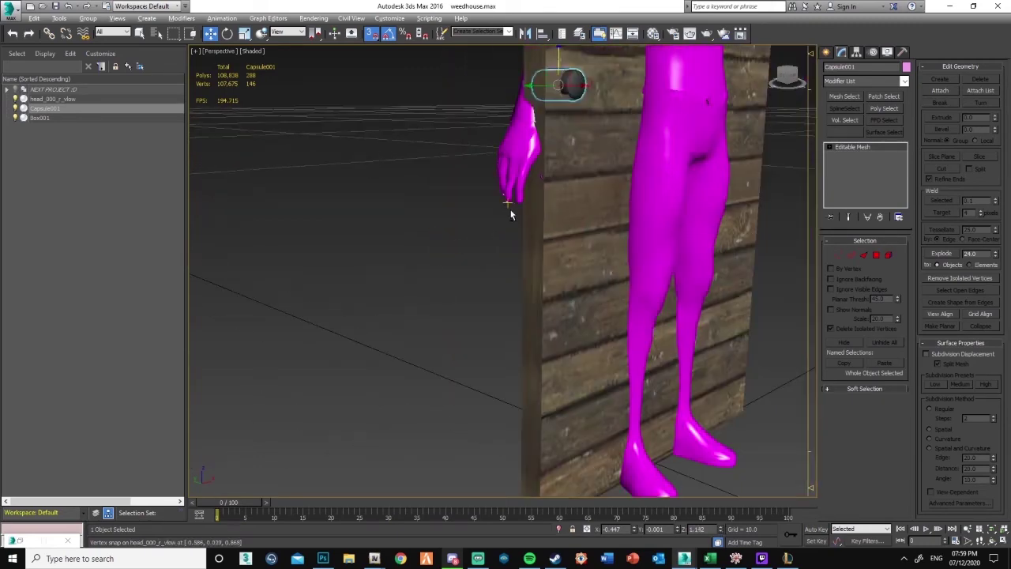
scroll(476, 219, up, 1)
scroll(490, 221, down, 2)
alt+middle_drag(510, 223, 612, 242)
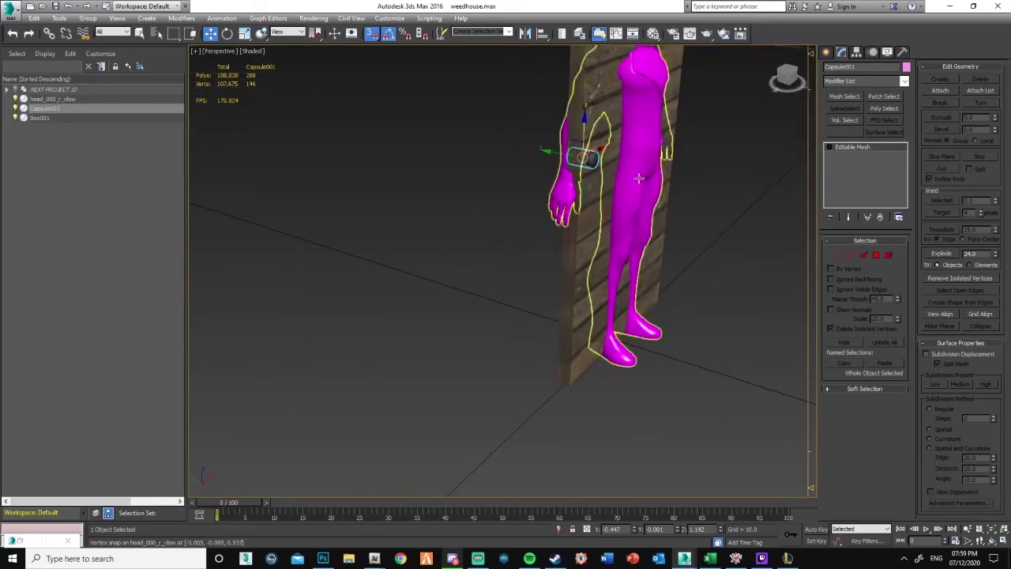
Hide the reference body to look over the door and doorknob, and delete the body head_000_r_vlow.
click(624, 229)
click(15, 100)
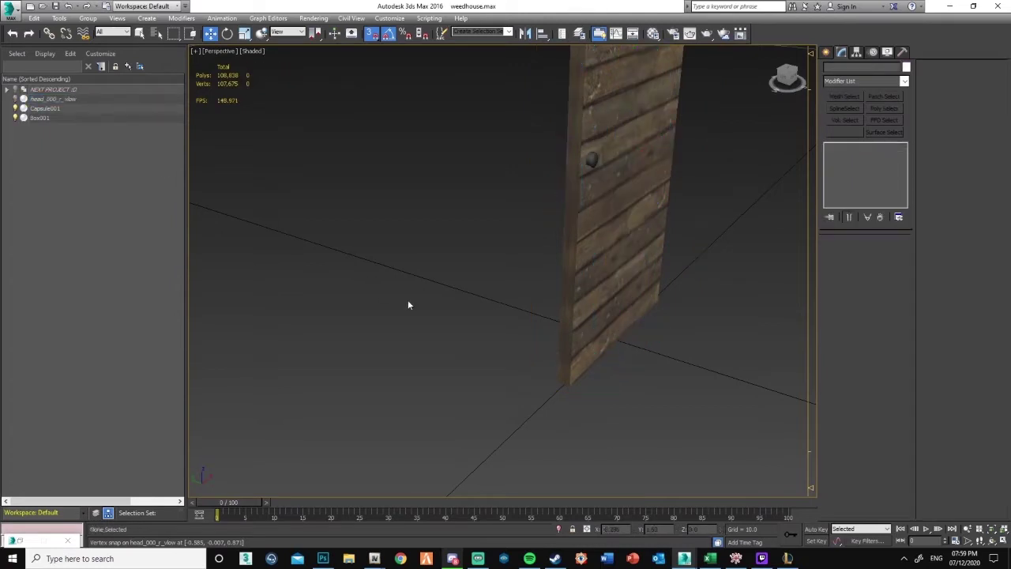
scroll(443, 297, down, 4)
alt+middle_drag(558, 294, 538, 286)
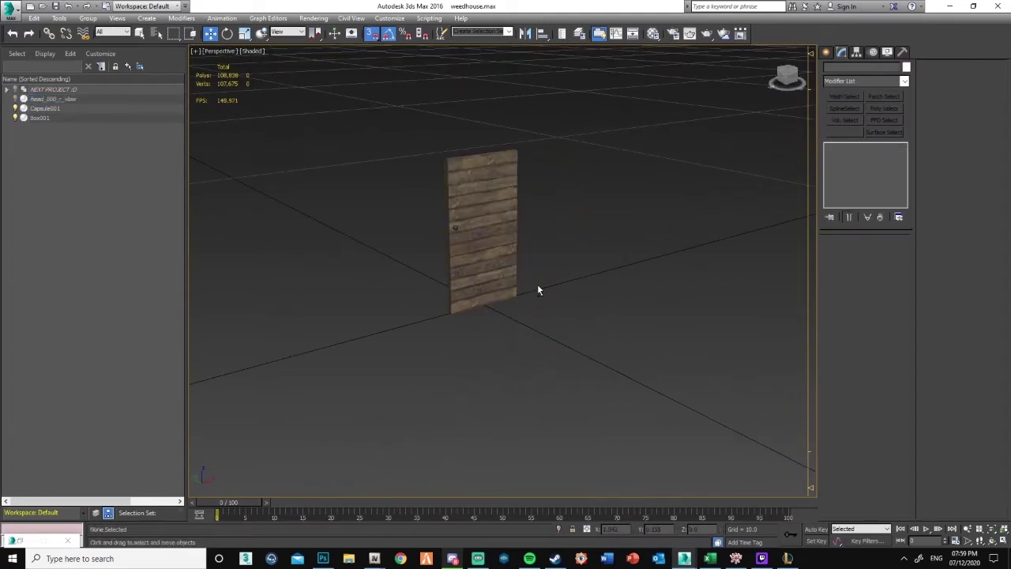
key(g)
key(g)
scroll(538, 286, up, 3)
alt+middle_drag(538, 286, 648, 275)
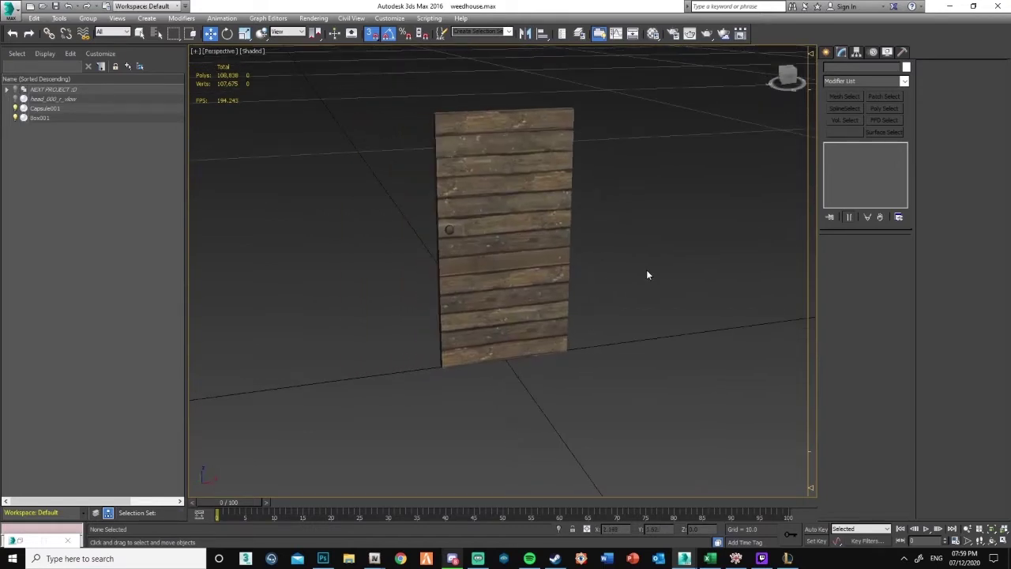
click(56, 100)
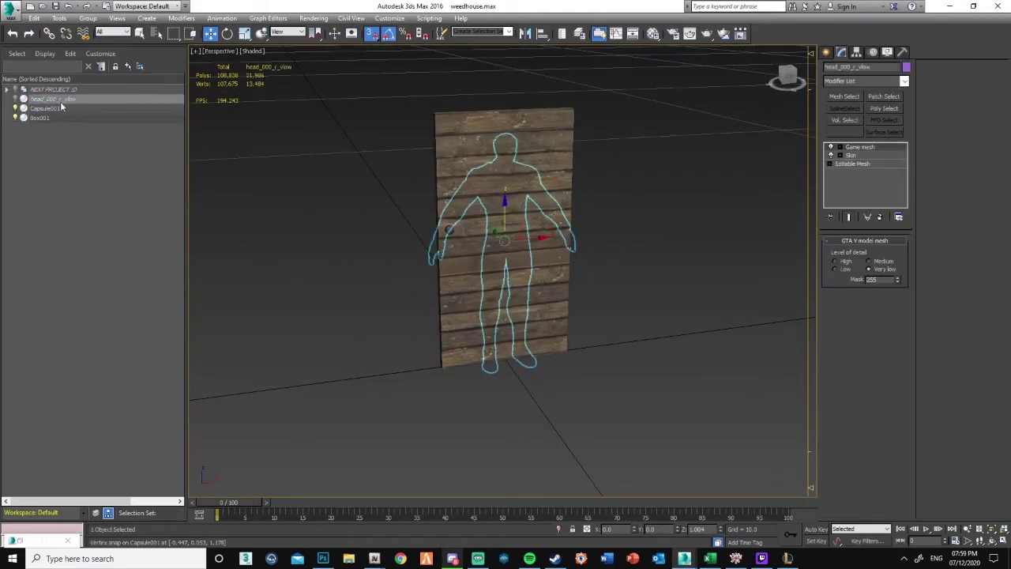
key(Delete)
Attach the doorknob capsule to the door mesh so both form one object.
click(61, 108)
click(941, 90)
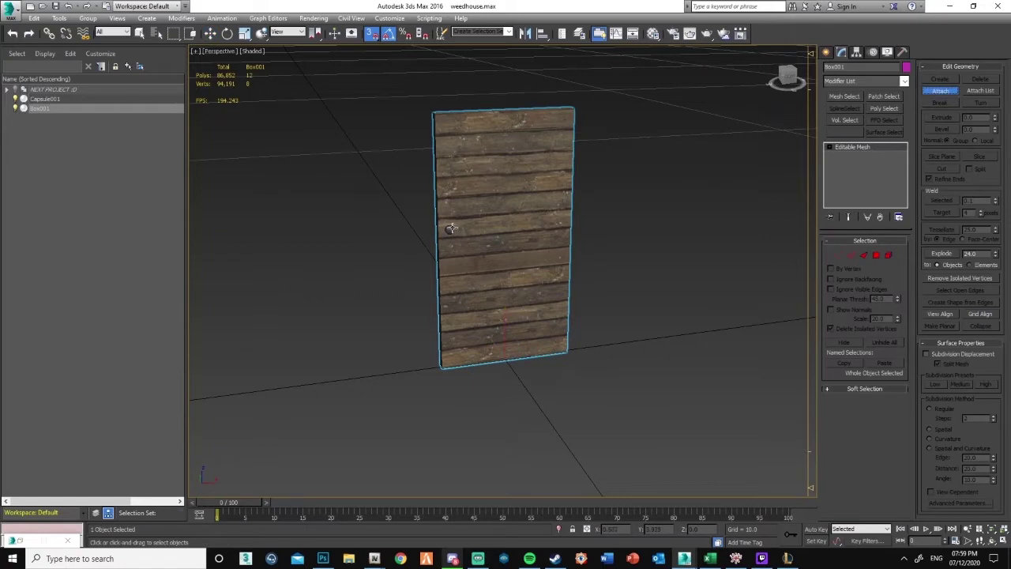
click(451, 228)
click(561, 264)
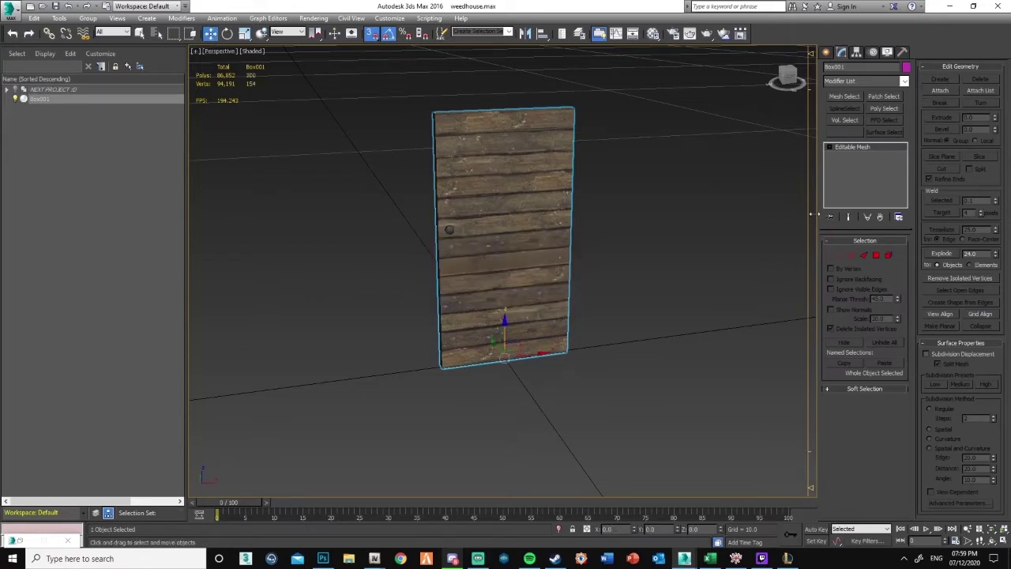
click(704, 220)
Rename the combined door mesh as DOOR.
click(41, 101)
click(585, 406)
click(86, 99)
click(708, 311)
Create a GTA V model object and a model bone at the door's base using Game Indefinite Modding Suite Evo.
mouse_move(684, 558)
click(739, 506)
click(57, 207)
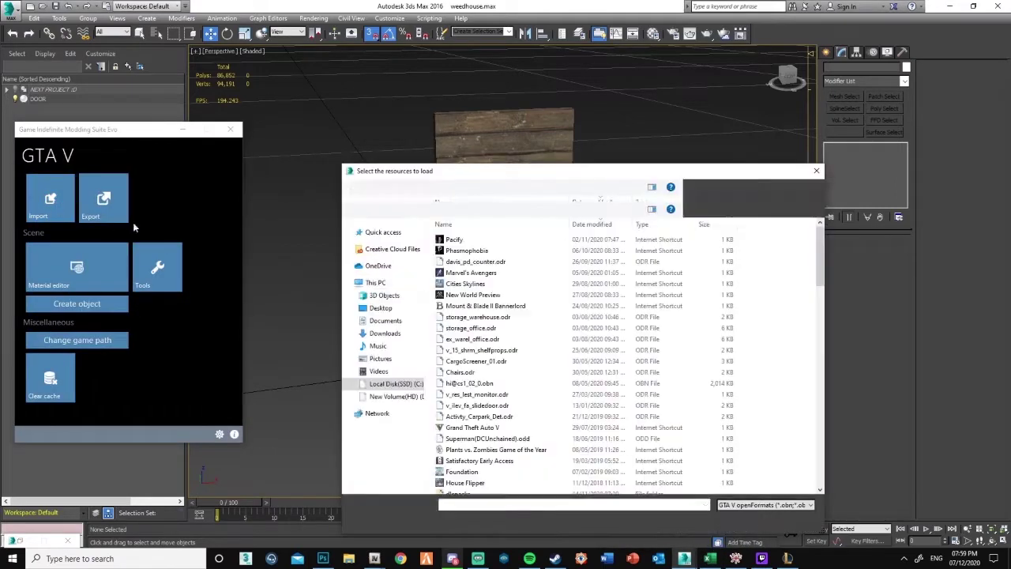
click(821, 167)
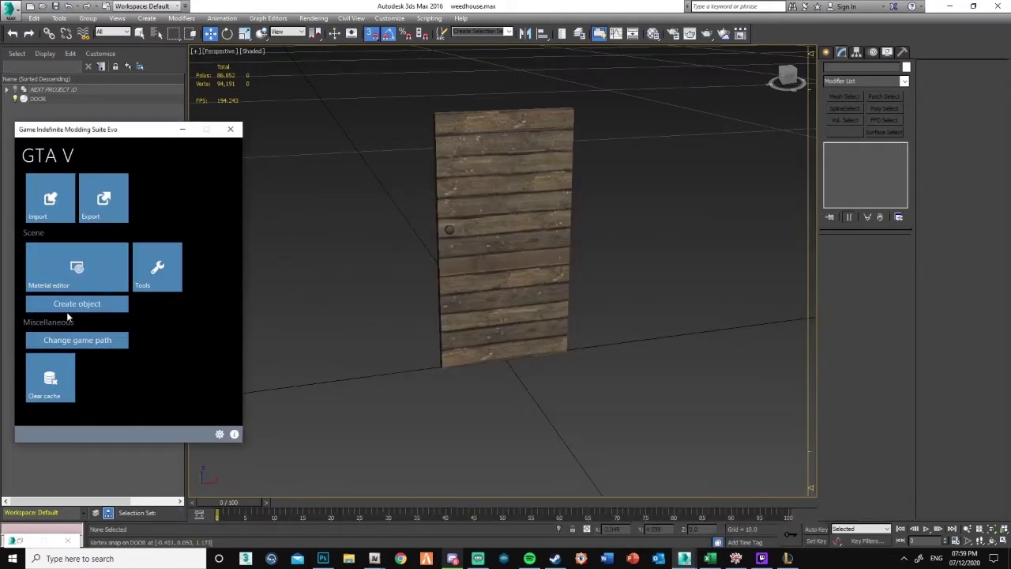
click(65, 307)
click(143, 269)
click(152, 221)
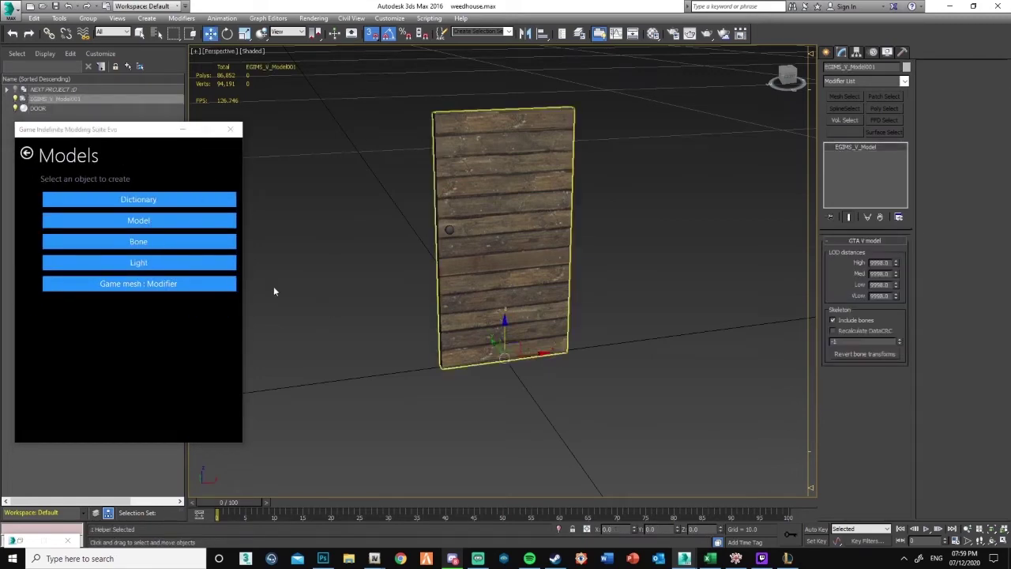
click(138, 241)
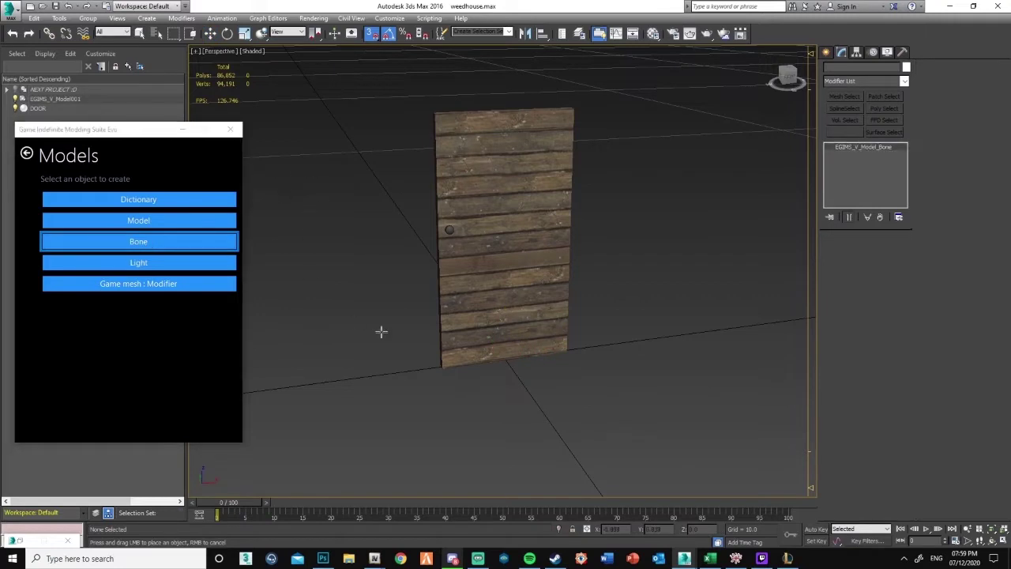
click(506, 357)
Create a GTA V composite collision object at the door's base and dismiss the modding suite window.
click(26, 153)
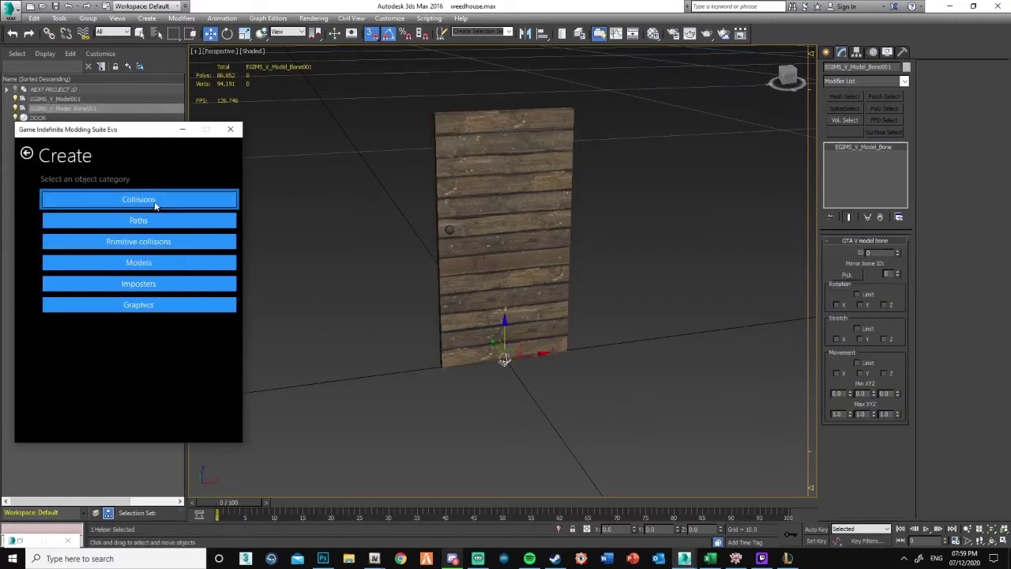
click(150, 201)
click(142, 221)
click(492, 363)
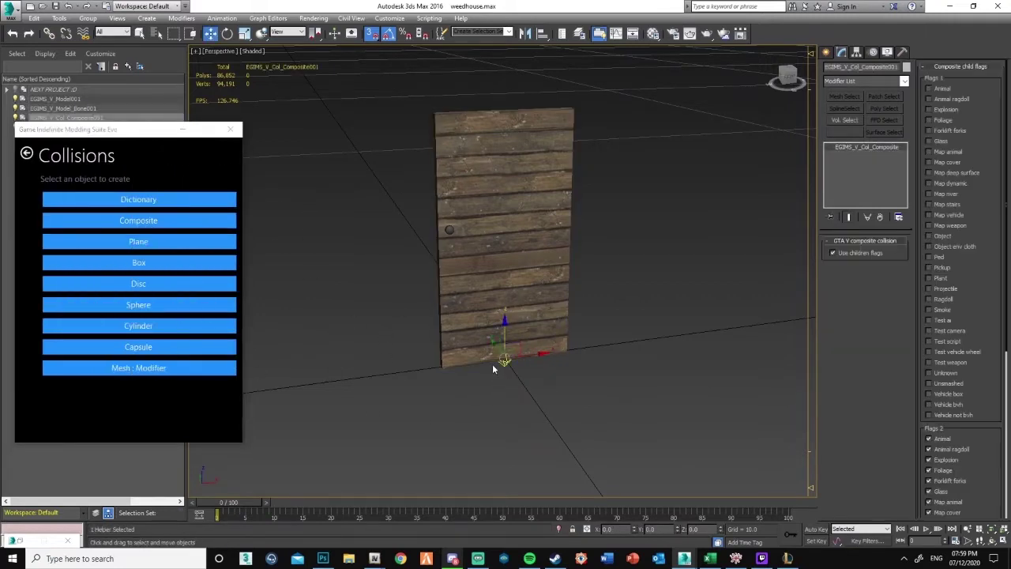
click(26, 154)
click(45, 210)
click(196, 185)
Nest the collision composite under the model bone, and place the bone and DOOR under the GTA V model.
click(76, 98)
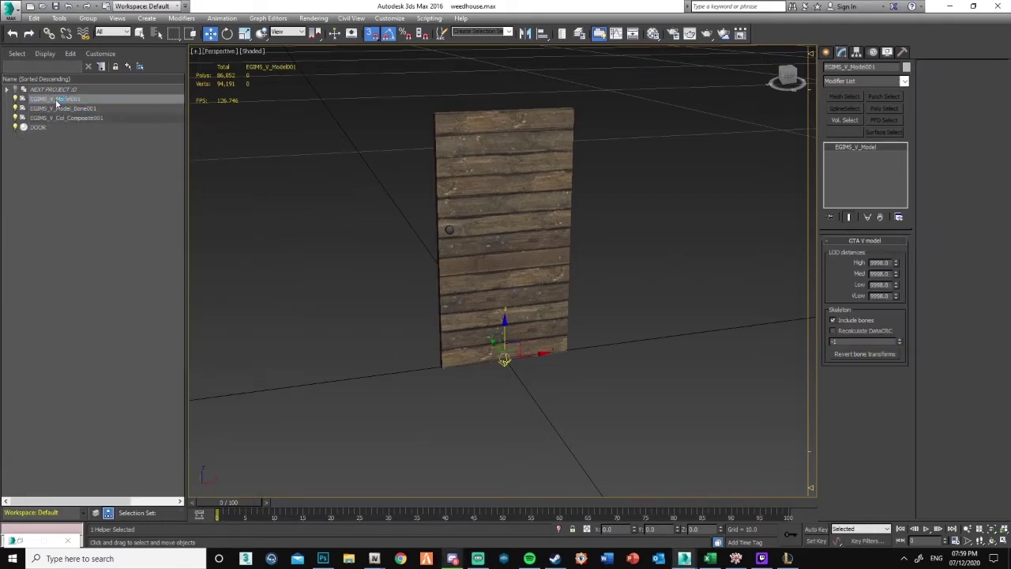
mouse_move(88, 119)
mouse_down()
mouse_move(91, 107)
mouse_move(73, 109)
mouse_move(82, 100)
mouse_up()
click(32, 99)
click(8, 99)
click(9, 101)
click(7, 100)
click(15, 109)
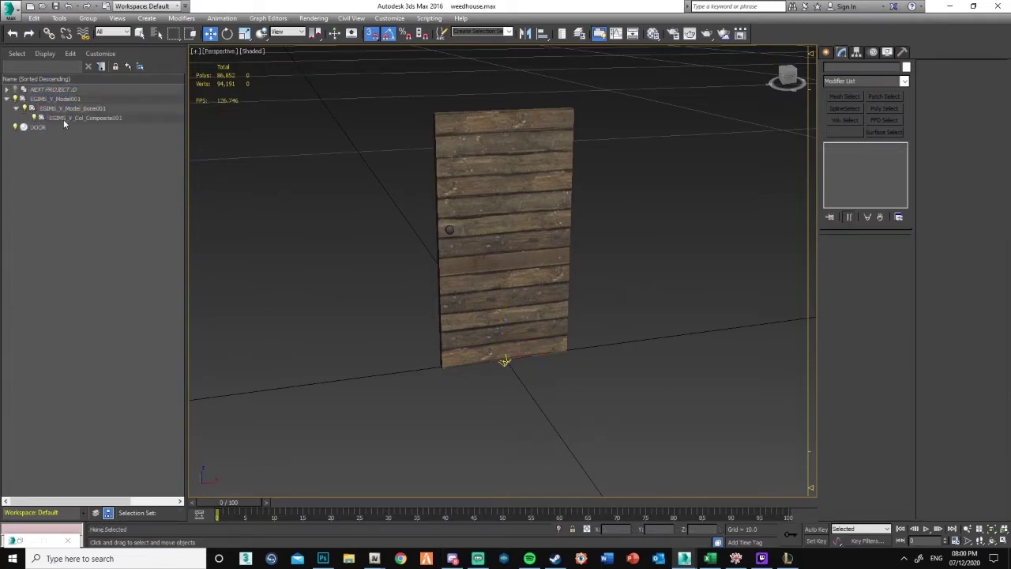
drag(38, 128, 67, 100)
click(61, 135)
Clone DOOR as an instance named DOOR_col.
click(45, 129)
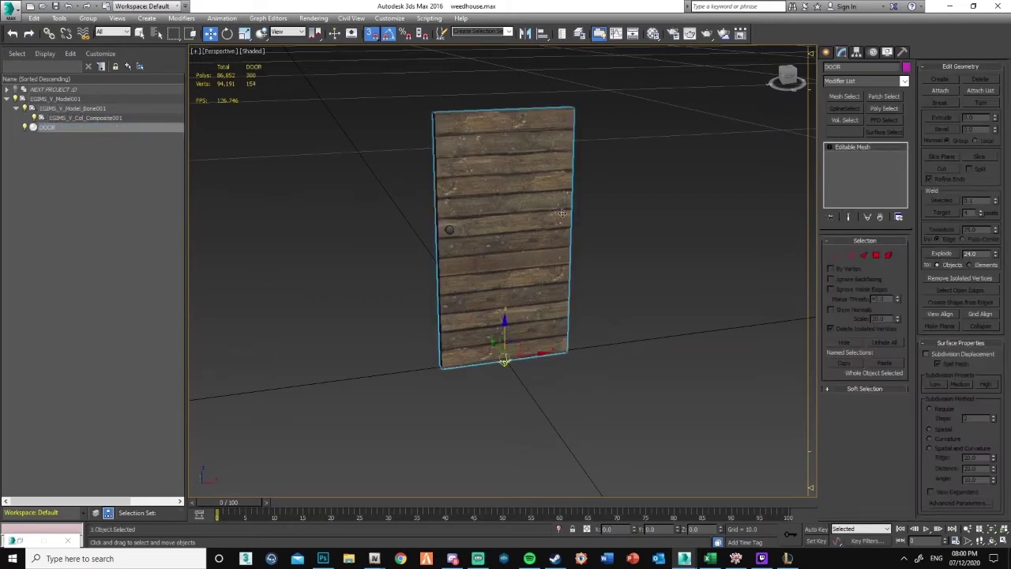
right_click(506, 212)
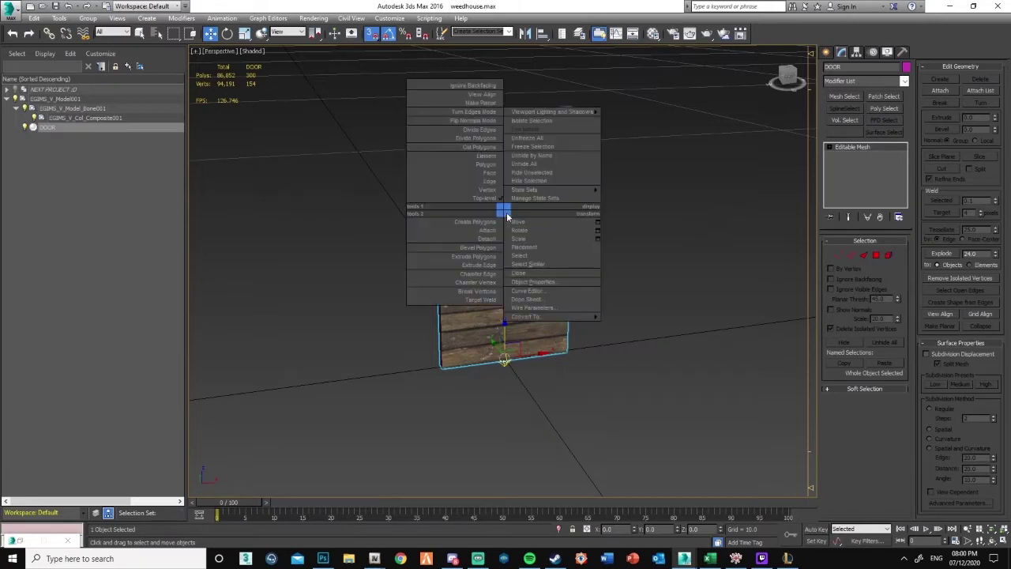
click(528, 272)
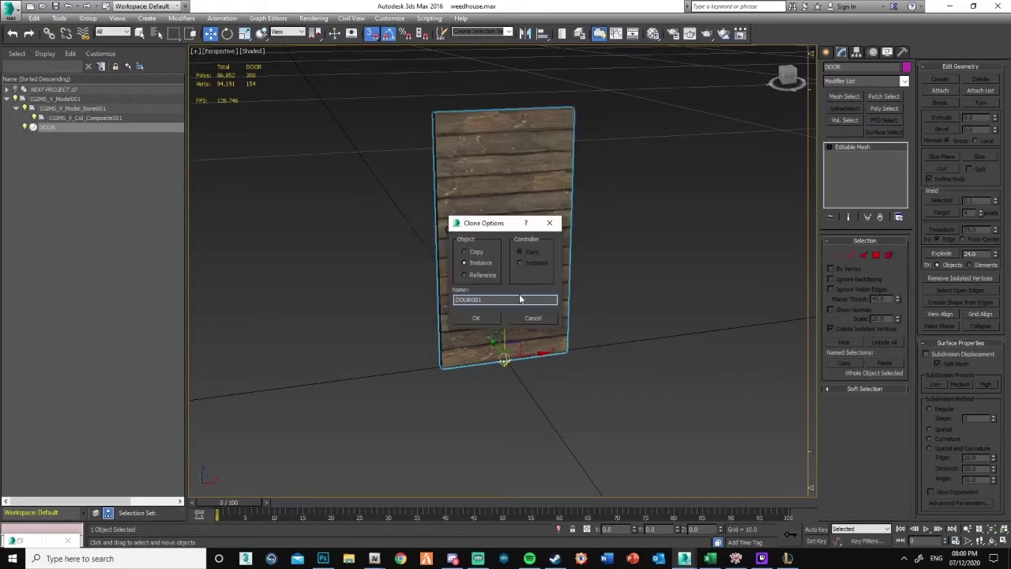
text(DOOR_col)
key(Return)
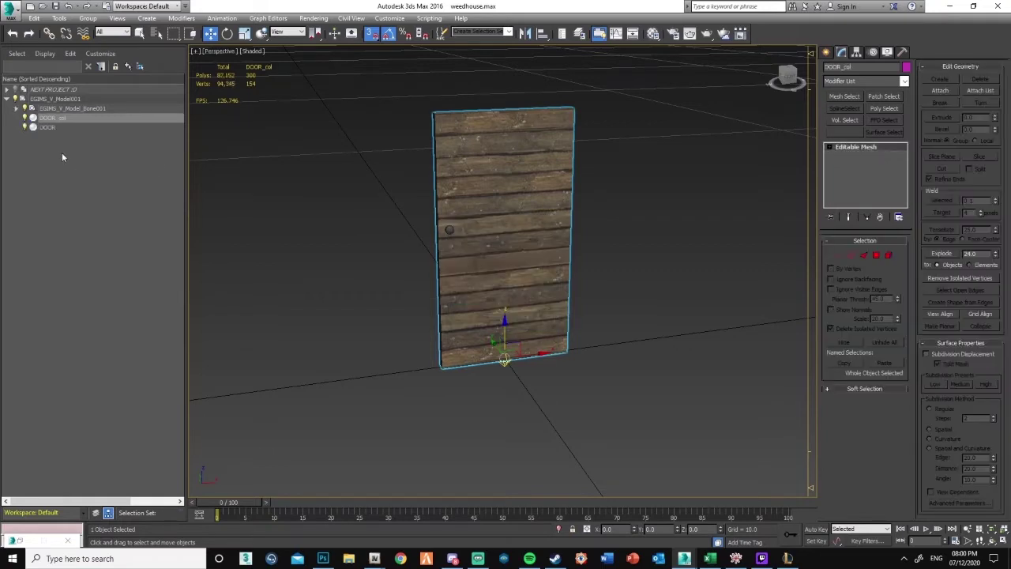
Nest DOOR_col under the collision composite and hide the original DOOR.
drag(45, 124, 67, 114)
click(54, 144)
click(26, 118)
click(75, 127)
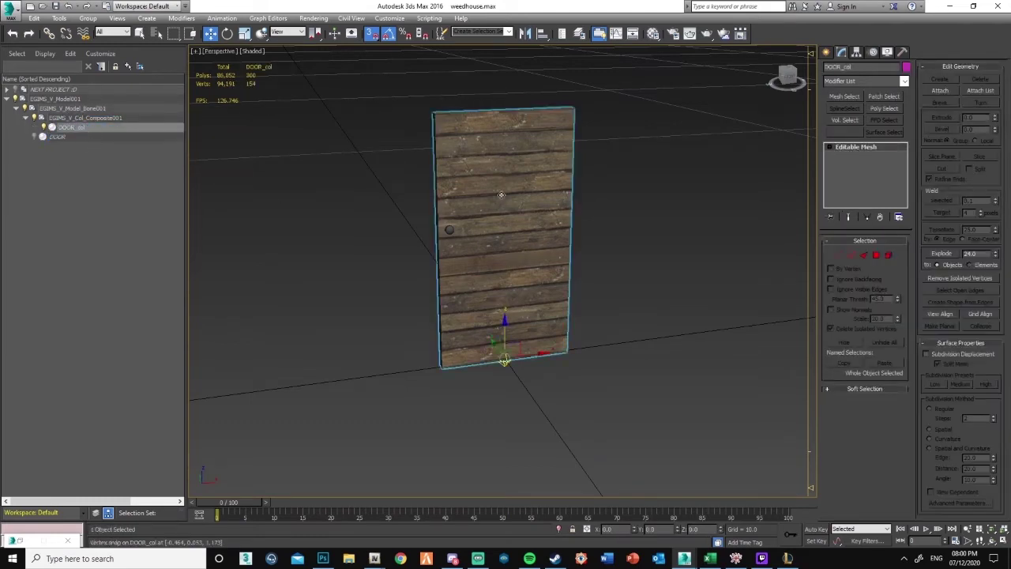
Convert DOOR_col to an editable mesh and strip its material with the UVW Remove utility.
right_click(851, 175)
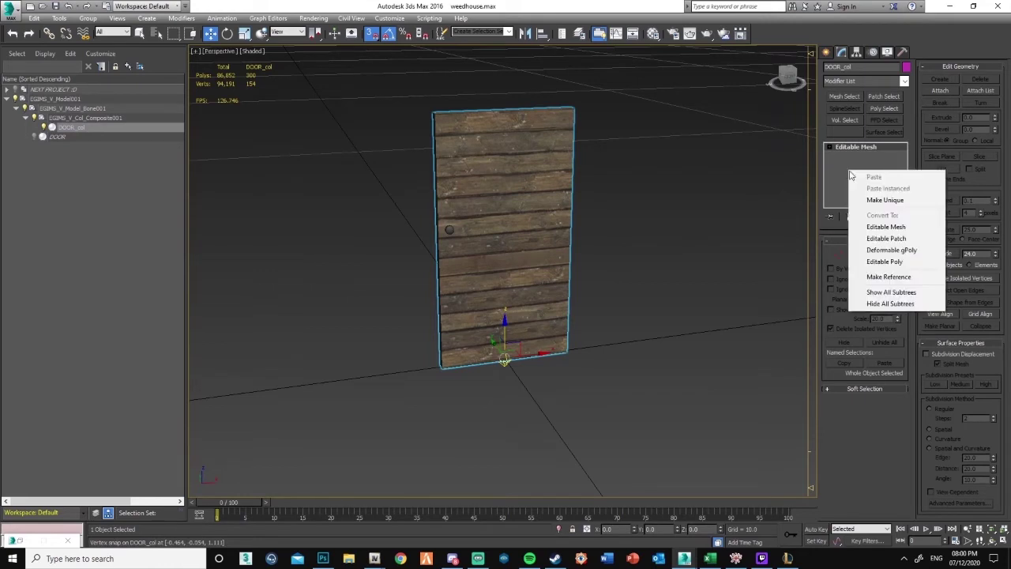
click(885, 226)
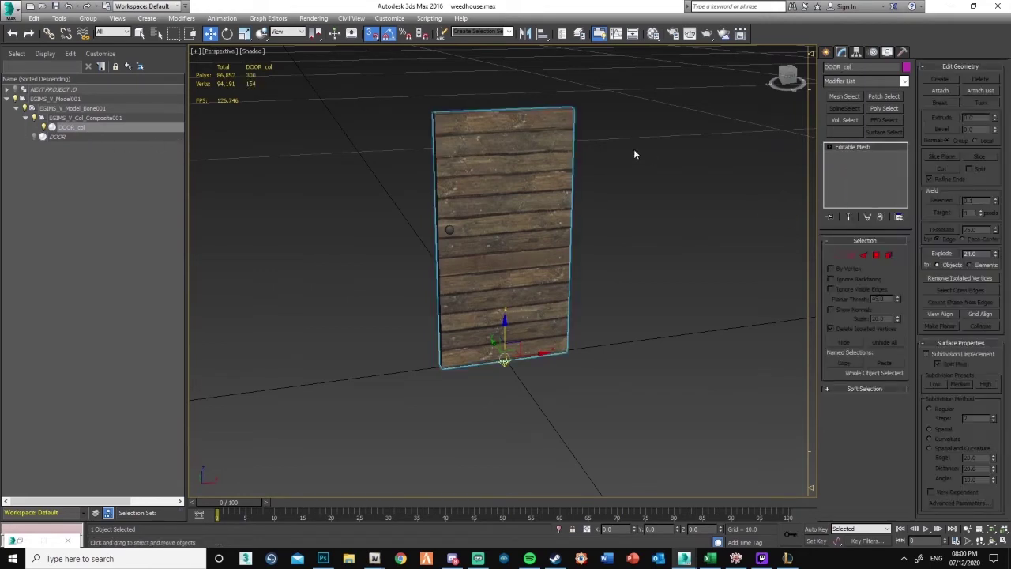
click(903, 52)
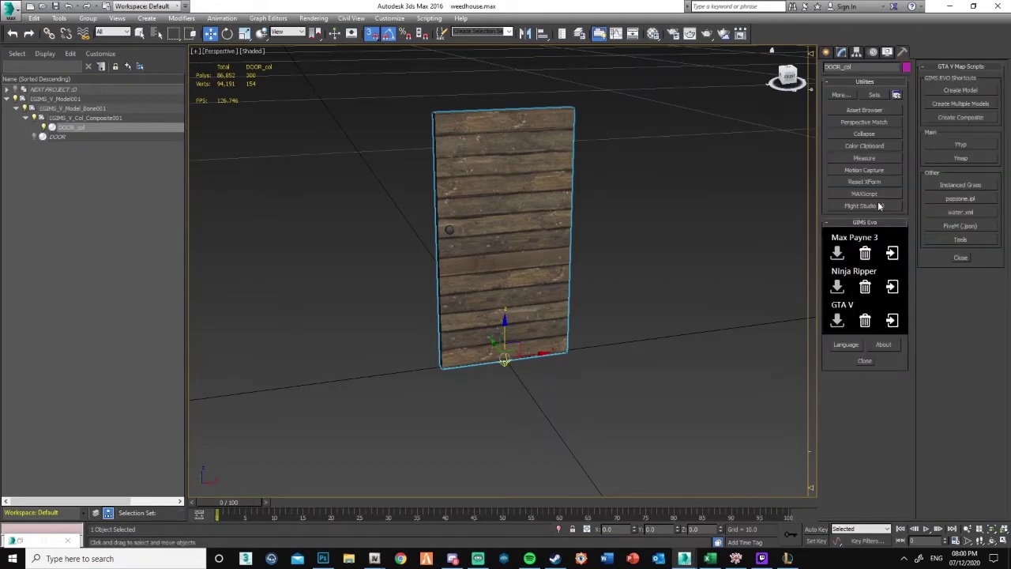
click(839, 96)
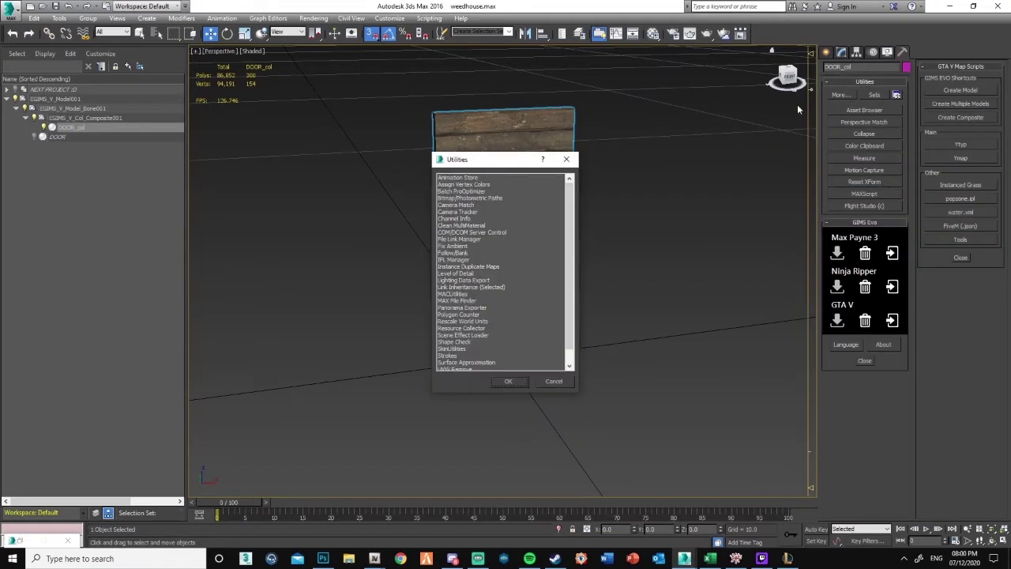
drag(570, 239, 569, 336)
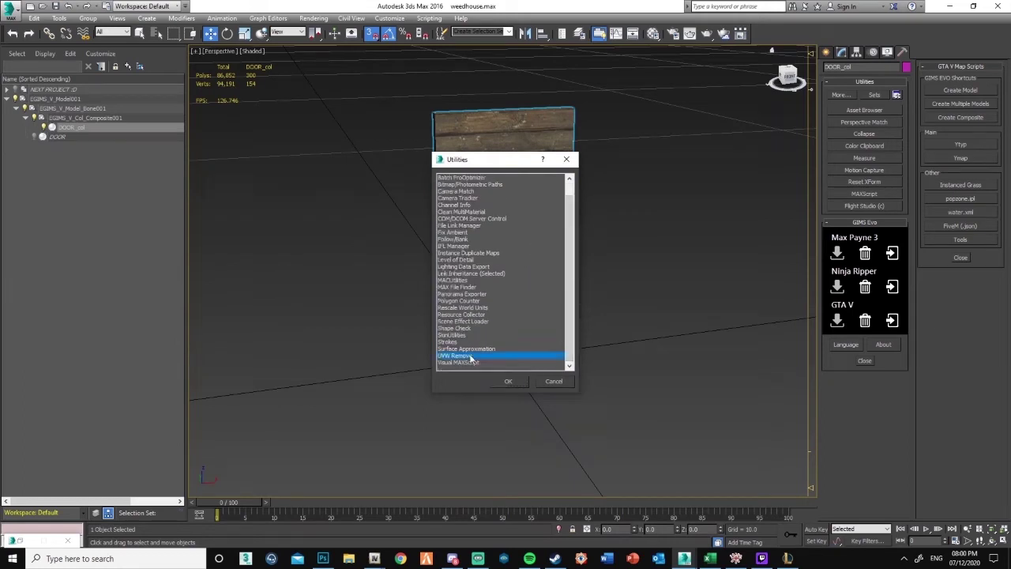
click(470, 357)
click(509, 381)
alt+middle_drag(514, 199, 585, 223)
click(980, 347)
alt+middle_drag(668, 281, 601, 255)
click(842, 54)
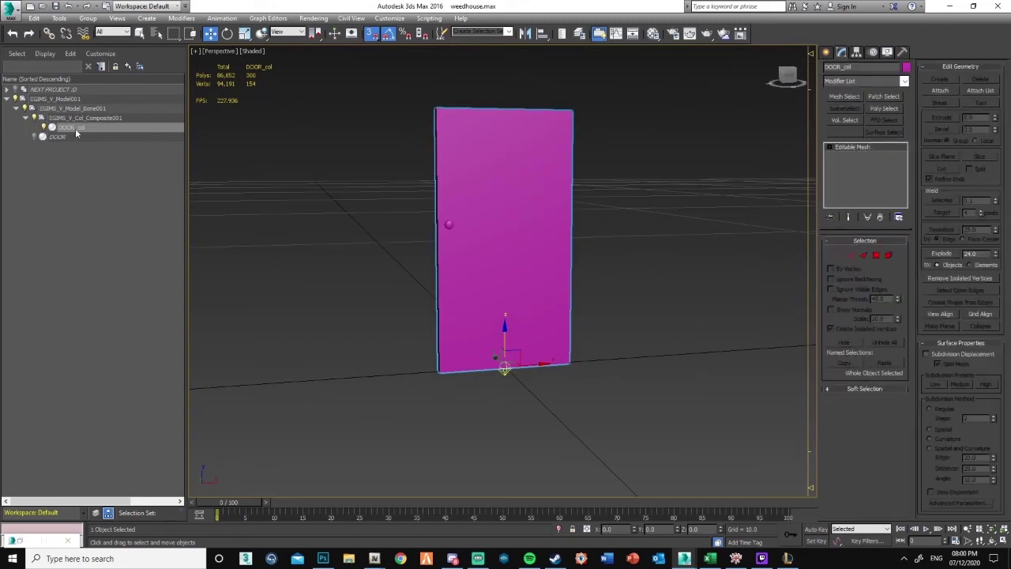
Compare DOOR with DOOR_col by toggling their visibility, leaving only DOOR_col shown.
click(44, 127)
click(34, 136)
click(34, 137)
click(44, 127)
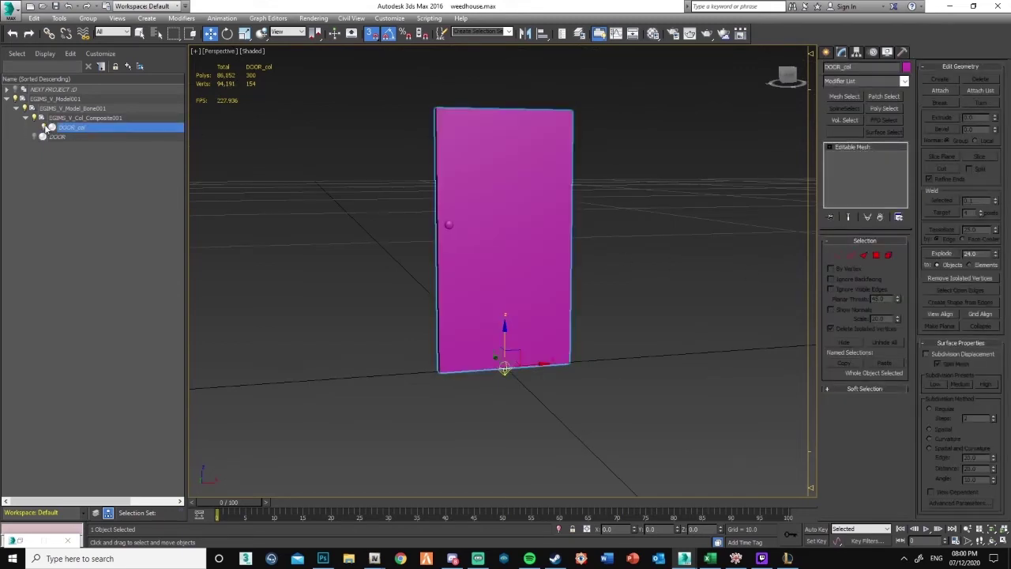
alt+middle_drag(283, 187, 521, 221)
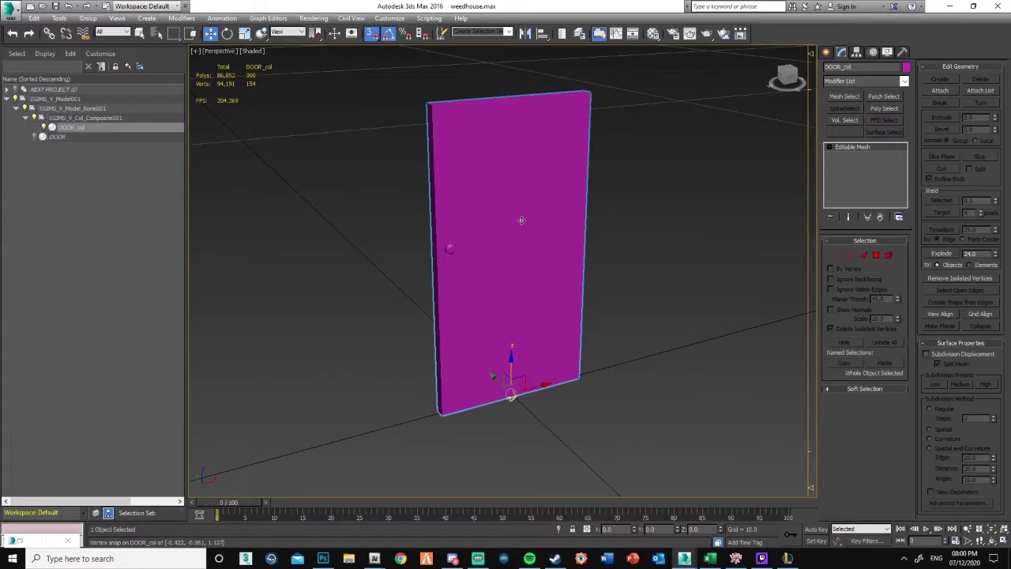
key(m)
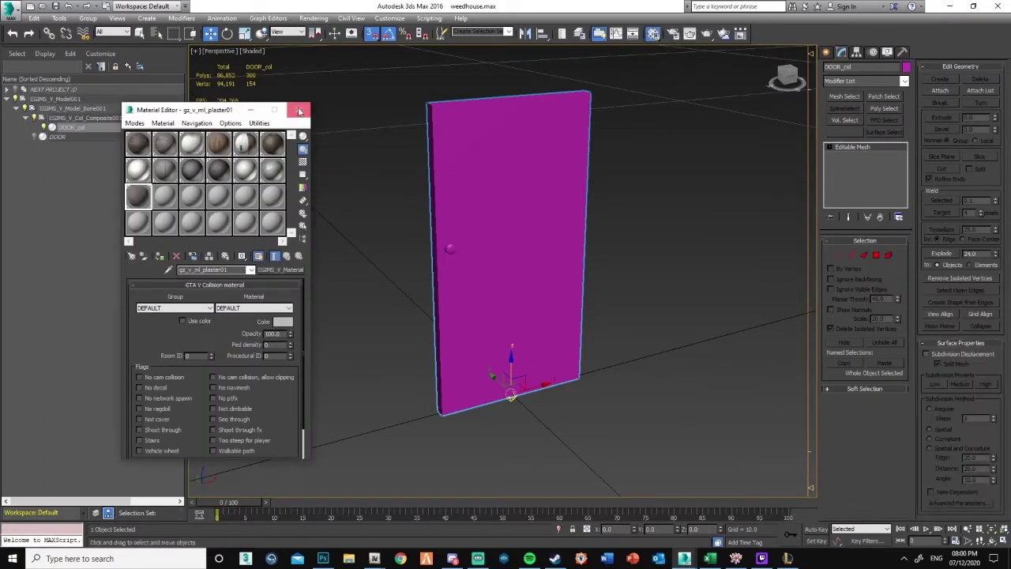
click(303, 109)
alt+middle_drag(663, 212, 649, 212)
click(649, 210)
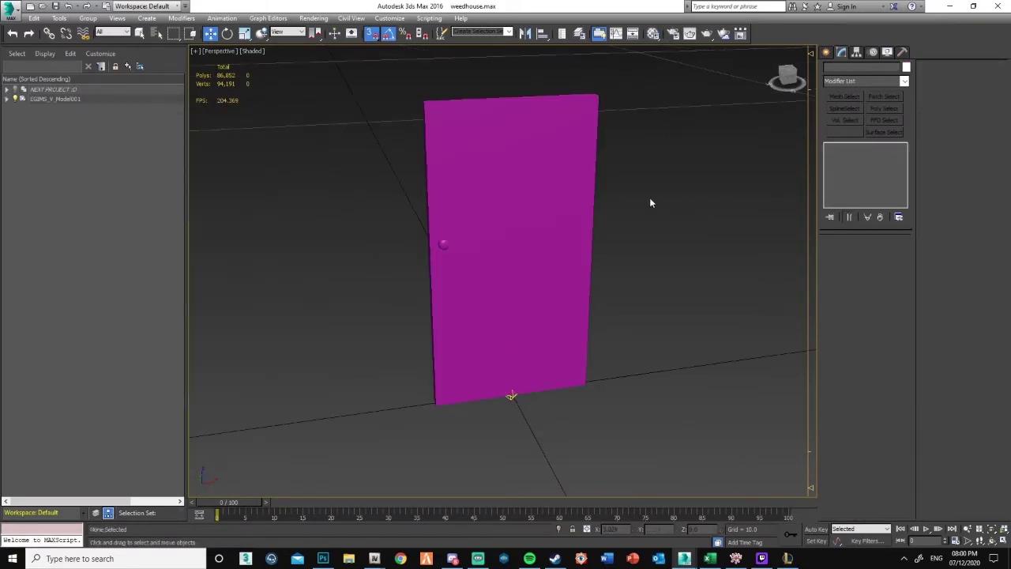
Create a GIMS V material named "wood" in an empty material slot with DOOR_col selected.
click(510, 198)
key(m)
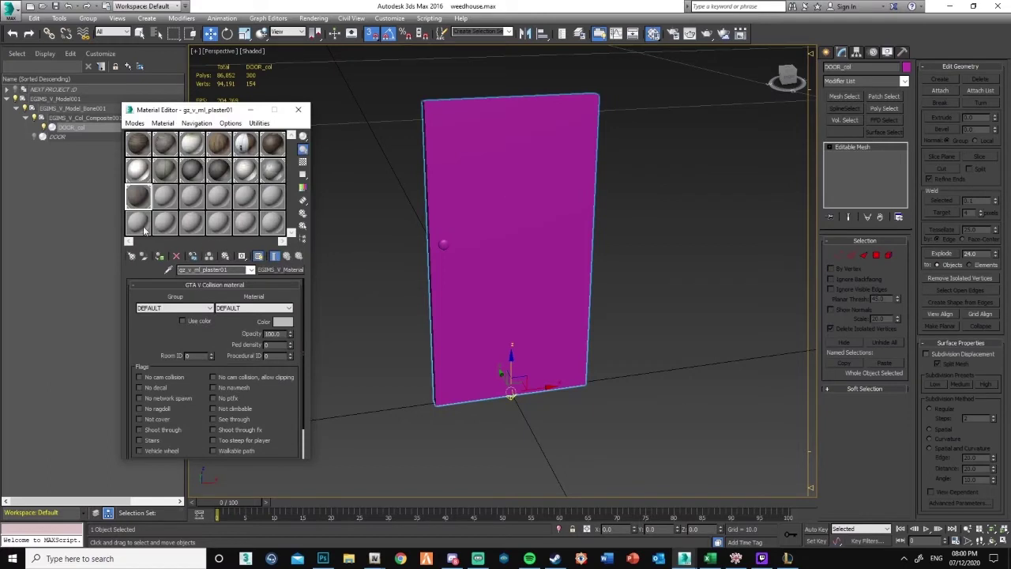
click(142, 228)
click(270, 269)
click(382, 248)
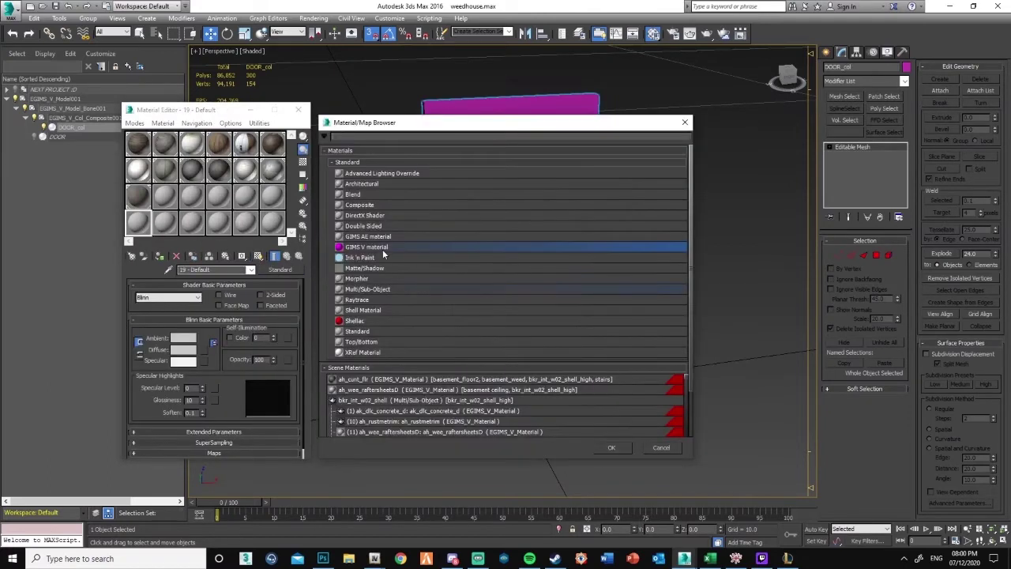
double_click(382, 247)
text(wood)
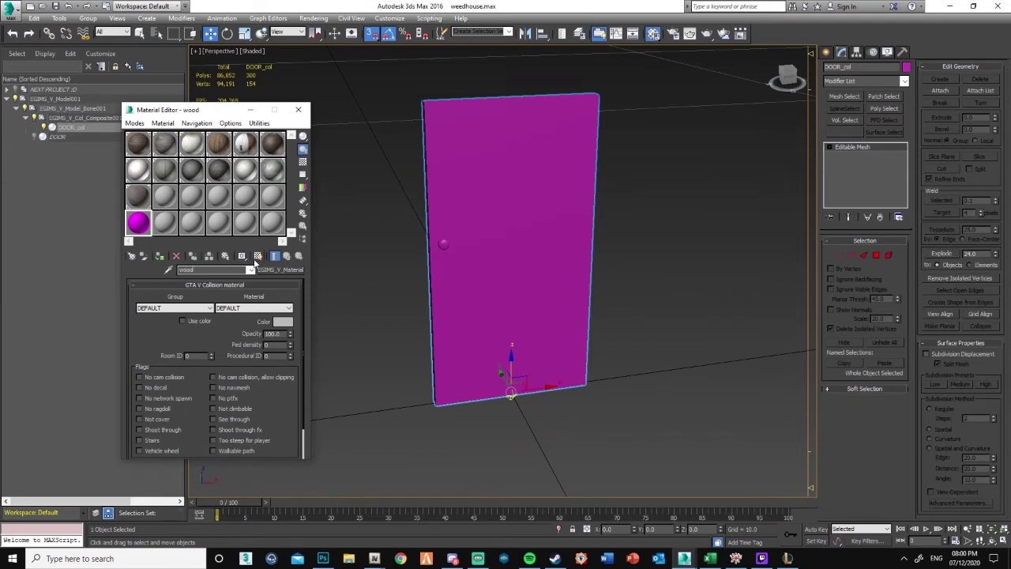
Set the wood material's collision group to WOODS and material to WOOD_SOLID_LARGE, and apply it to DOOR_col.
click(207, 311)
scroll(158, 358, down, 1)
click(148, 346)
click(253, 308)
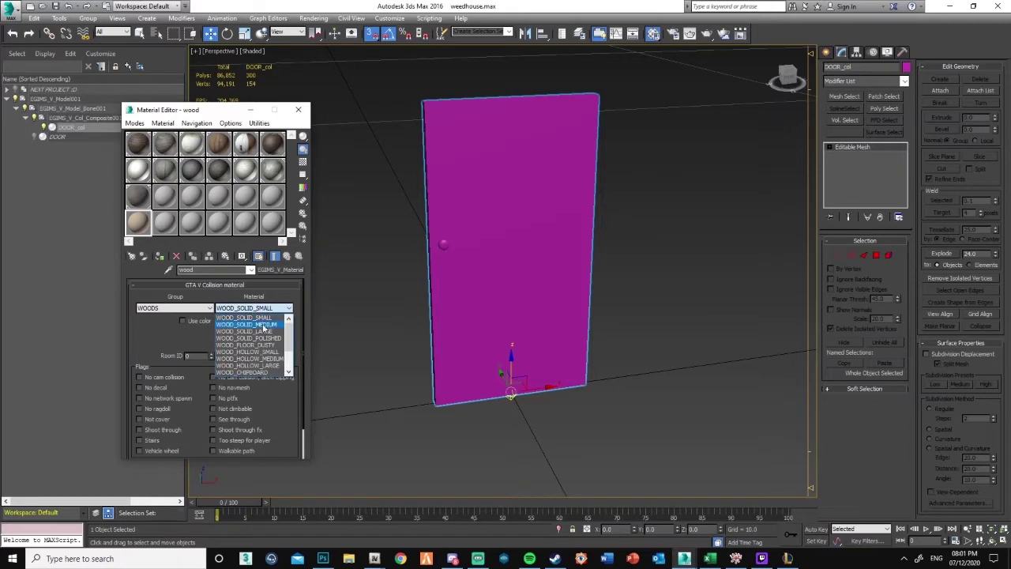
click(249, 340)
drag(385, 278, 503, 265)
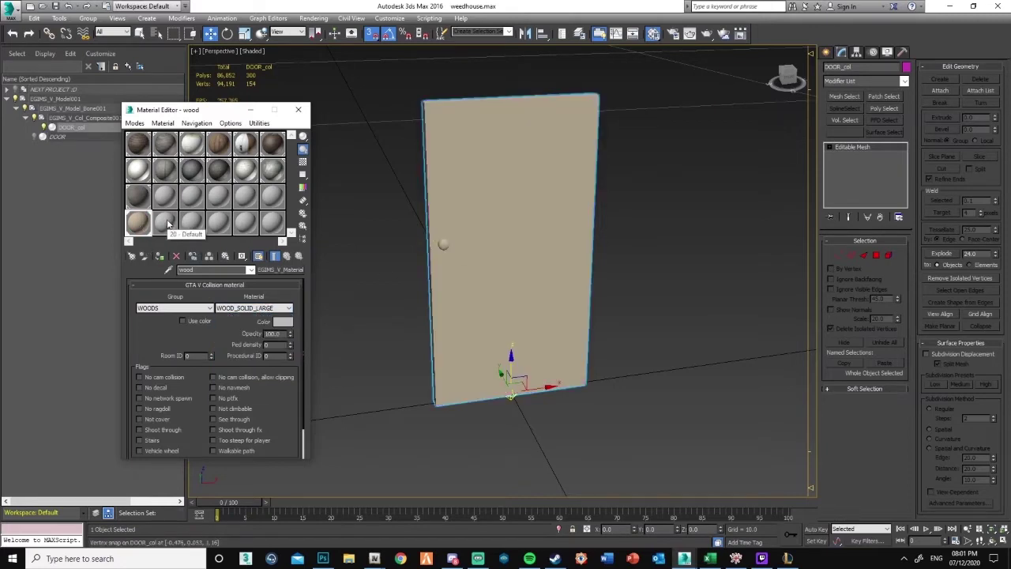
click(299, 111)
Unhide the original DOOR and look over the model bone's settings.
click(344, 174)
alt+middle_drag(474, 286, 582, 308)
click(612, 283)
click(68, 137)
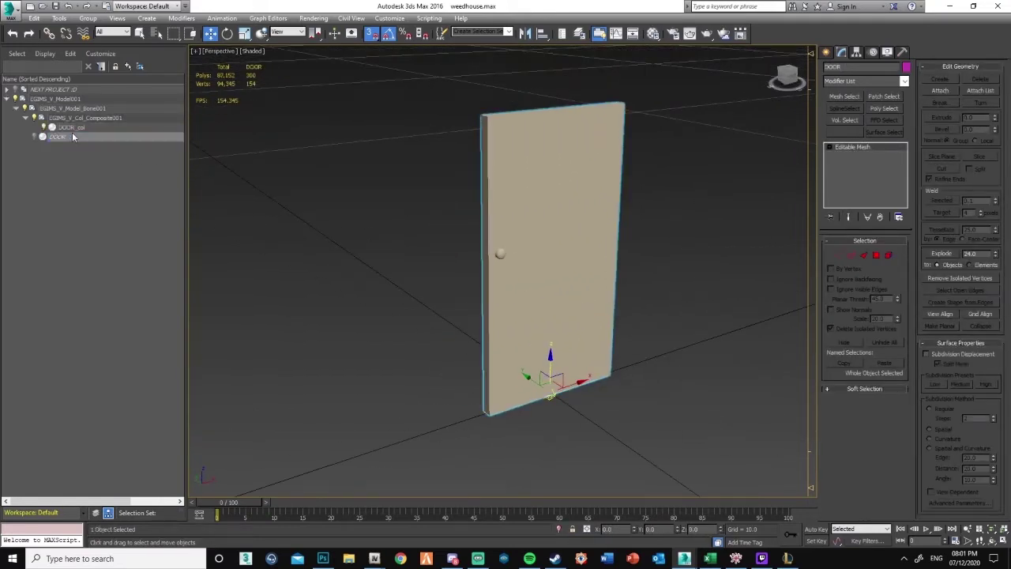
click(79, 109)
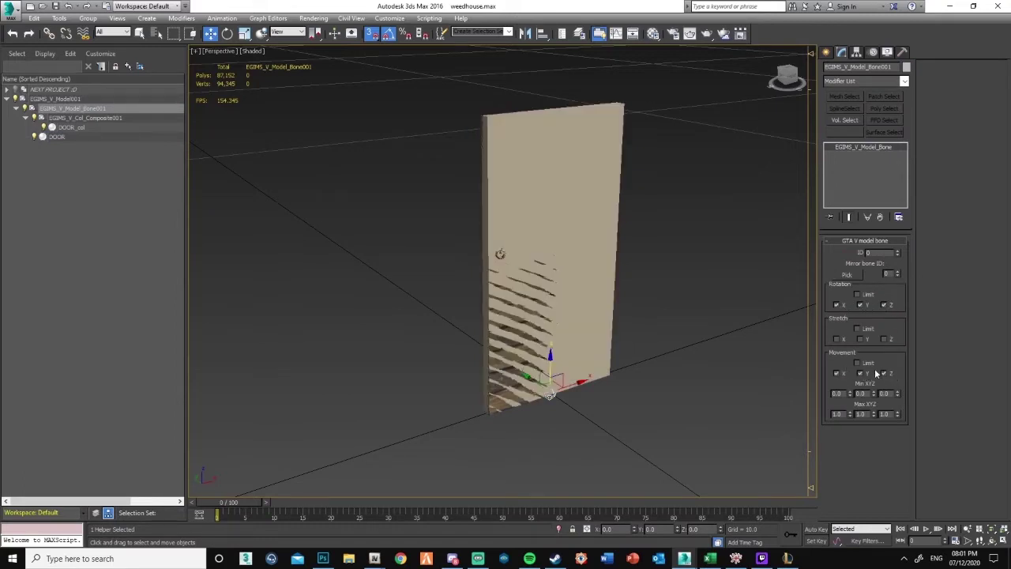
click(739, 350)
click(7, 99)
click(16, 109)
click(41, 136)
alt+middle_drag(476, 267, 427, 269)
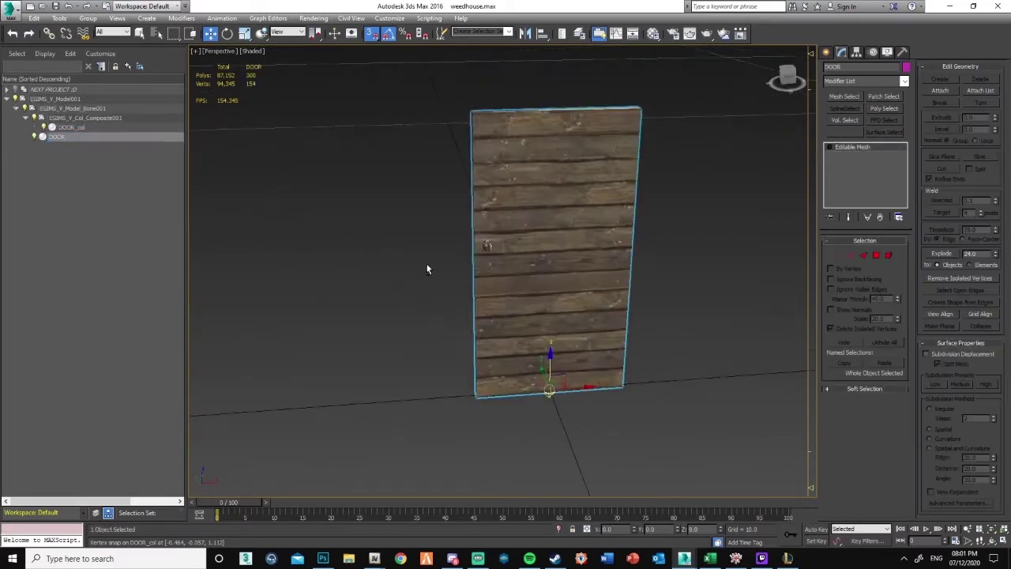
Select DOOR and DOOR_col together and try a small rotation around their shared centre.
ctrl+click(71, 128)
alt+middle_drag(546, 281, 587, 232)
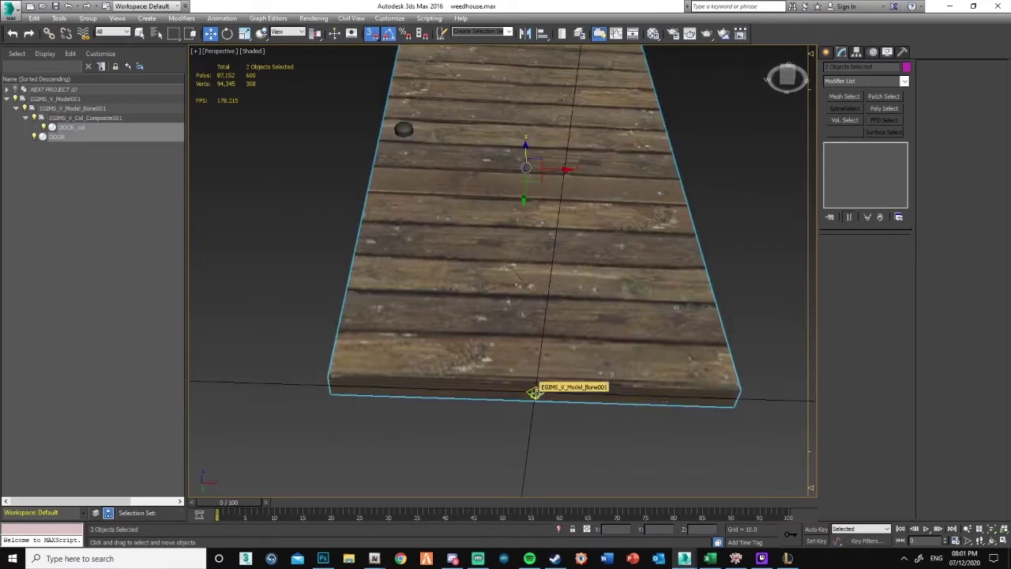
alt+middle_drag(538, 230, 549, 286)
key(e)
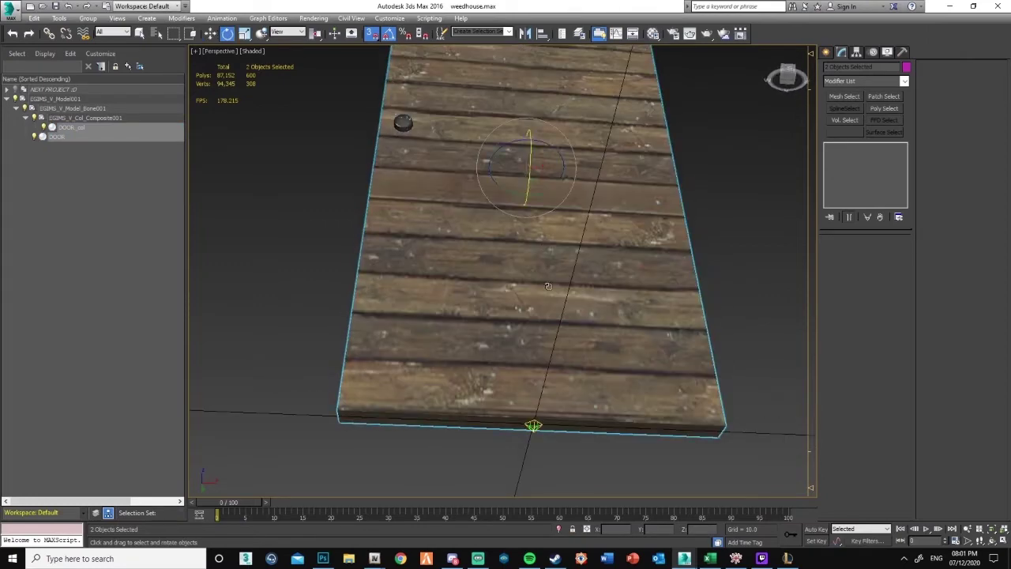
drag(538, 147, 546, 147)
alt+middle_drag(591, 215, 545, 193)
Move DOOR and DOOR_col together along X to bring the hinge side near the model bone.
key(w)
drag(560, 169, 496, 452)
alt+middle_drag(496, 442, 490, 412)
scroll(498, 352, up, 3)
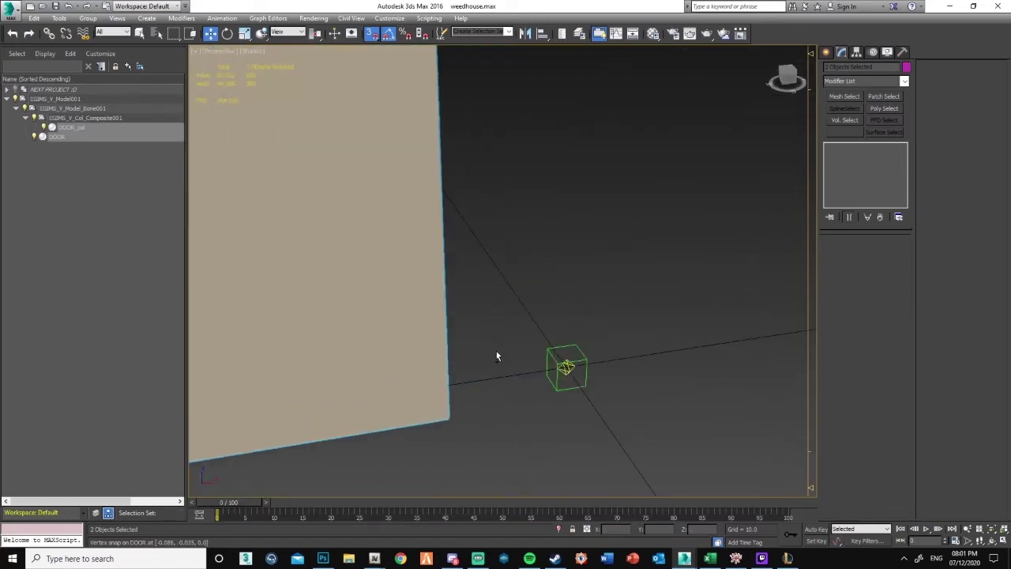
Adjust both doors' position with vertex snapping until the lower hinge edge meets the model bone at the origin.
alt+middle_drag(498, 352, 449, 359)
scroll(447, 354, down, 4)
scroll(456, 284, down, 1)
middle_drag(456, 284, 477, 350)
scroll(466, 340, down, 1)
alt+middle_drag(412, 236, 500, 475)
scroll(510, 465, up, 4)
alt+middle_drag(518, 411, 506, 404)
scroll(443, 378, down, 3)
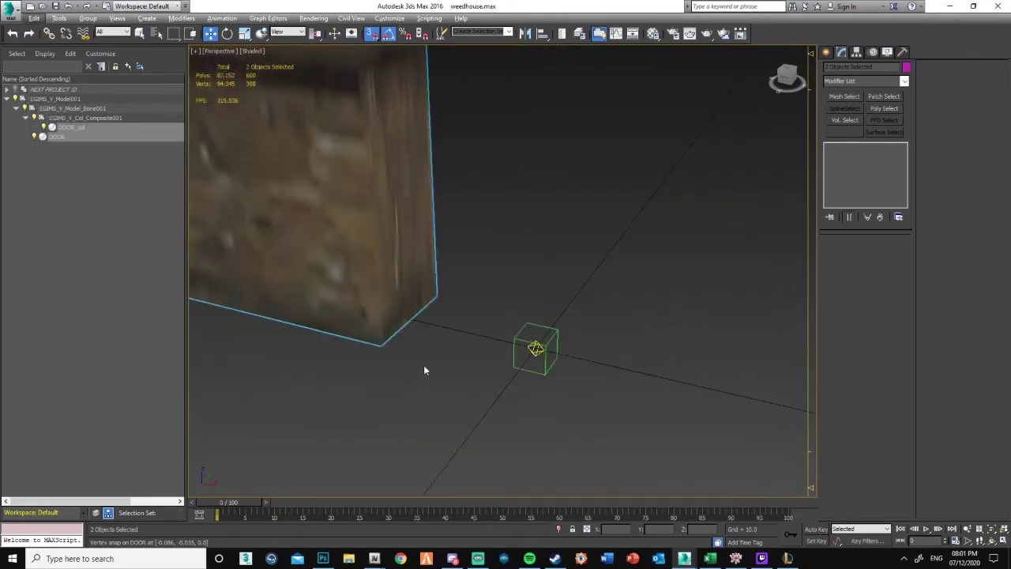
drag(379, 345, 309, 326)
alt+middle_drag(340, 332, 515, 376)
scroll(382, 304, down, 2)
scroll(475, 319, down, 4)
scroll(466, 335, down, 3)
scroll(478, 351, up, 3)
click(473, 367)
scroll(537, 360, down, 1)
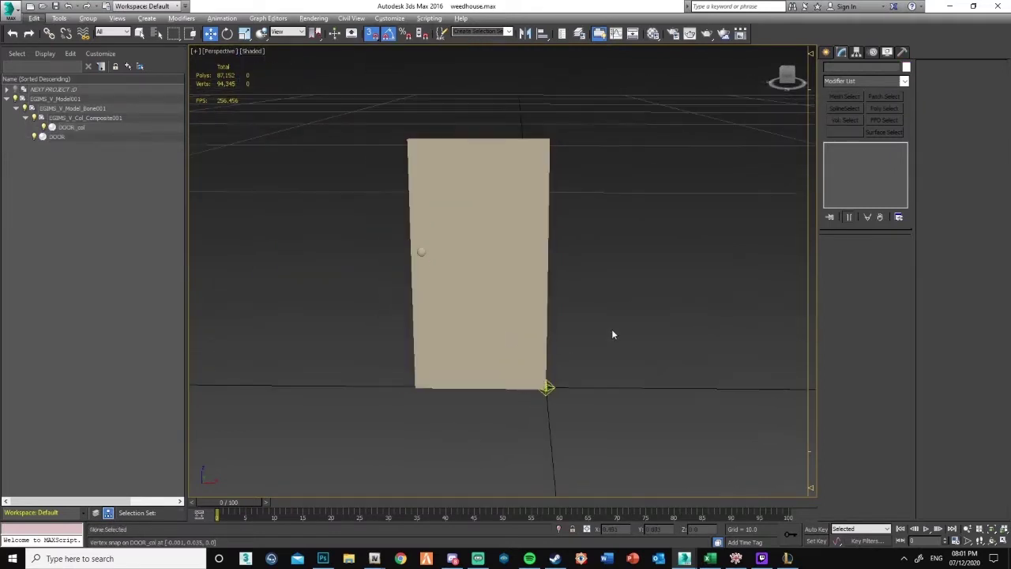
Apply Reset XForm to both DOOR and DOOR_col.
click(487, 184)
click(903, 51)
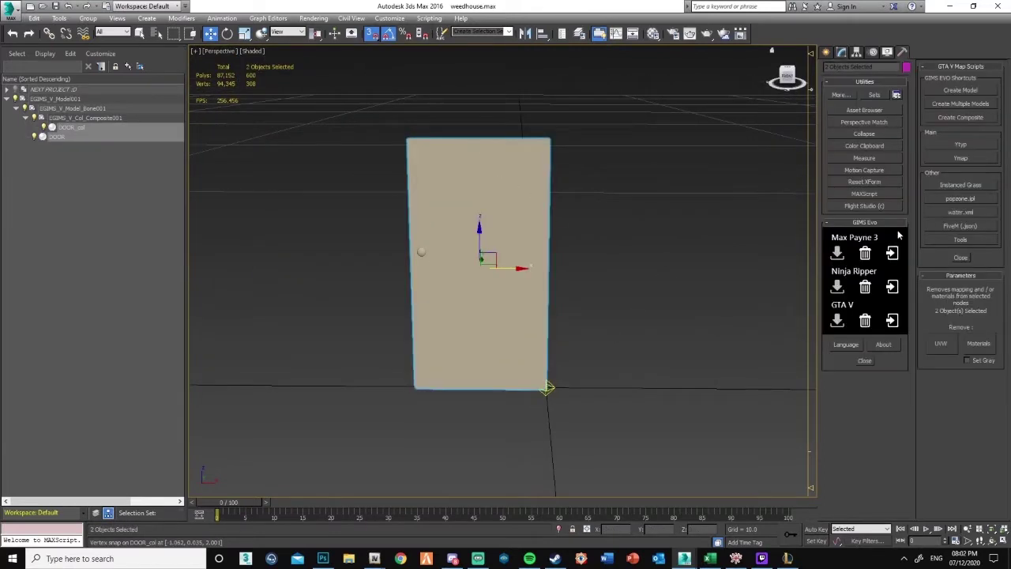
click(868, 182)
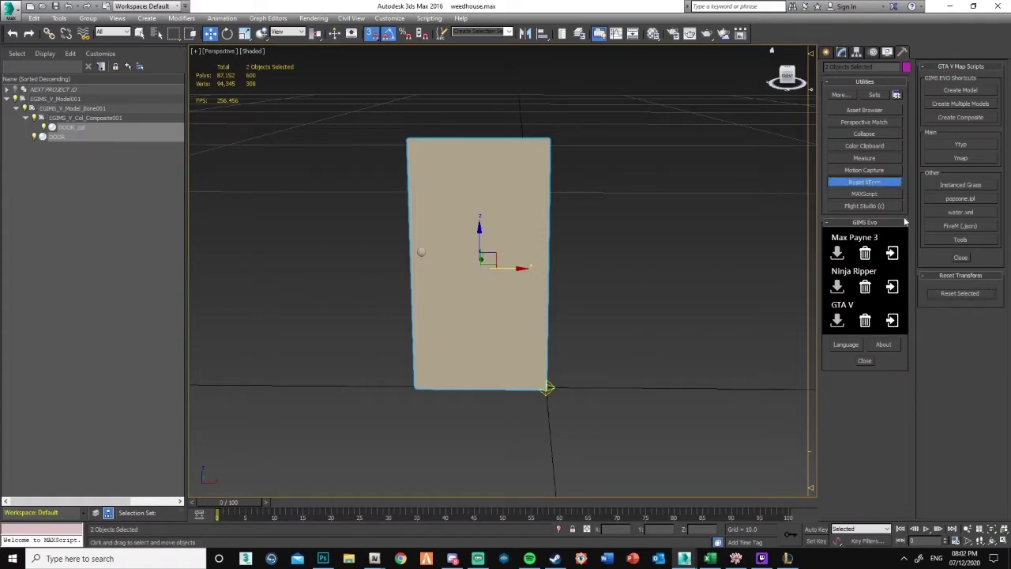
click(841, 53)
Convert DOOR and DOOR_col back to editable meshes.
click(594, 150)
click(524, 153)
right_click(852, 148)
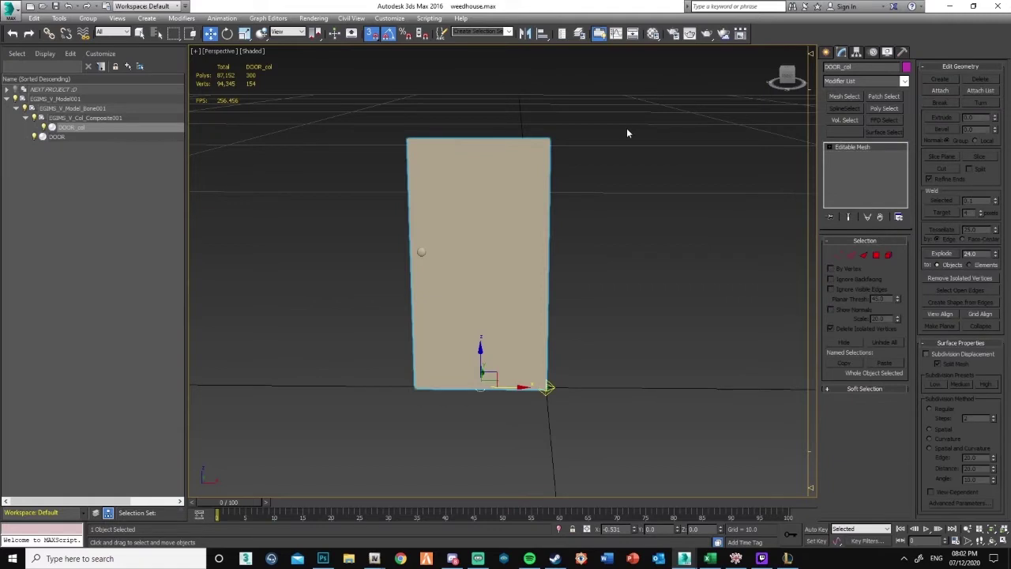
drag(629, 125, 498, 222)
right_click(680, 209)
mouse_move(736, 314)
click(814, 314)
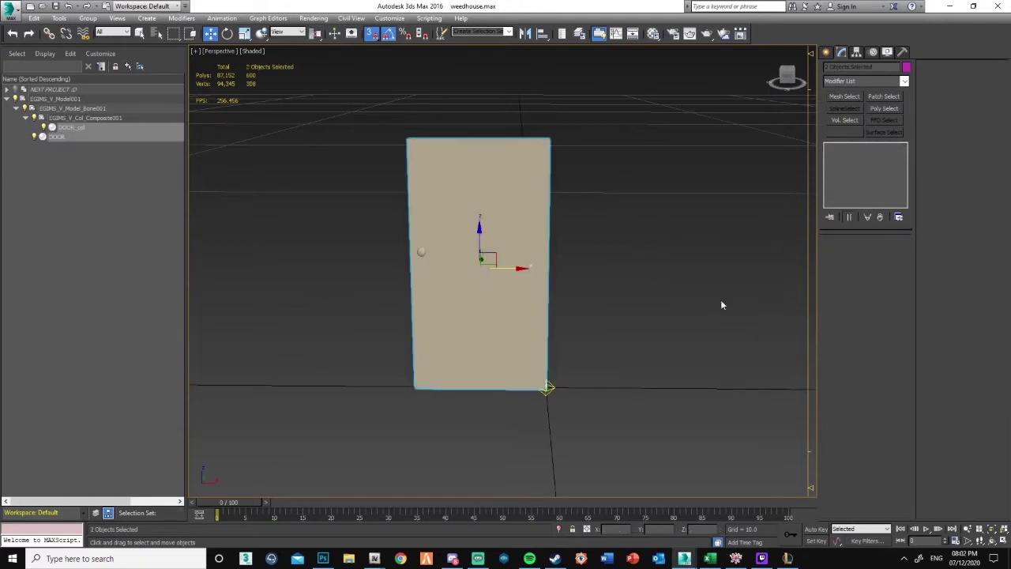
Add the GIMS Evo collision Mesh modifier to DOOR_col.
alt+middle_drag(711, 284, 555, 197)
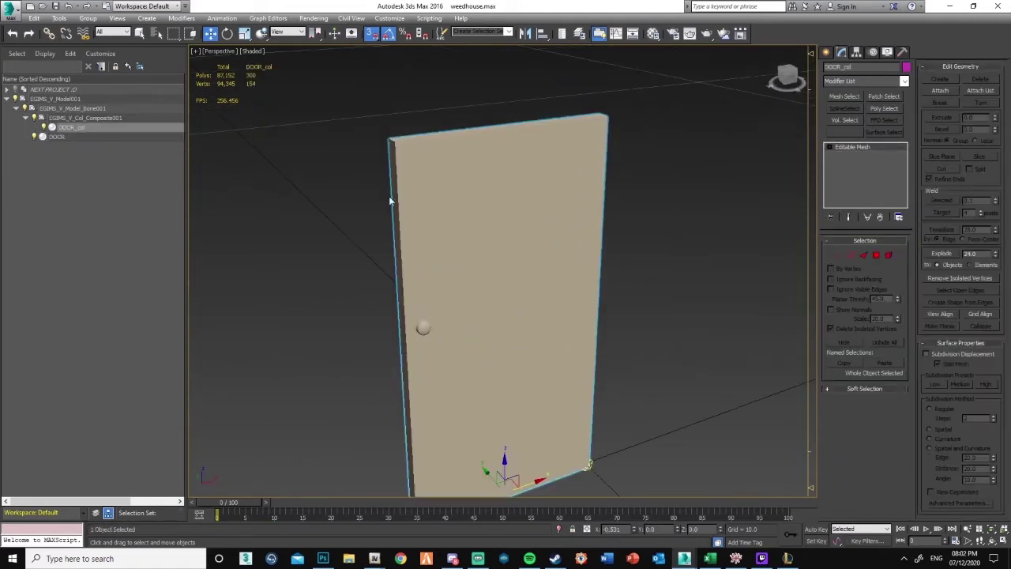
click(676, 557)
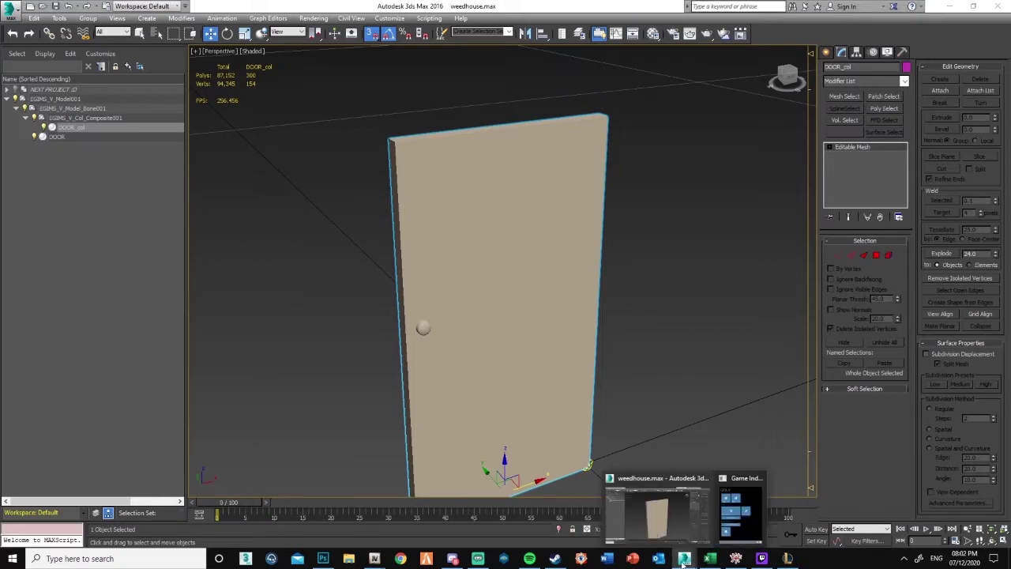
click(736, 514)
click(69, 365)
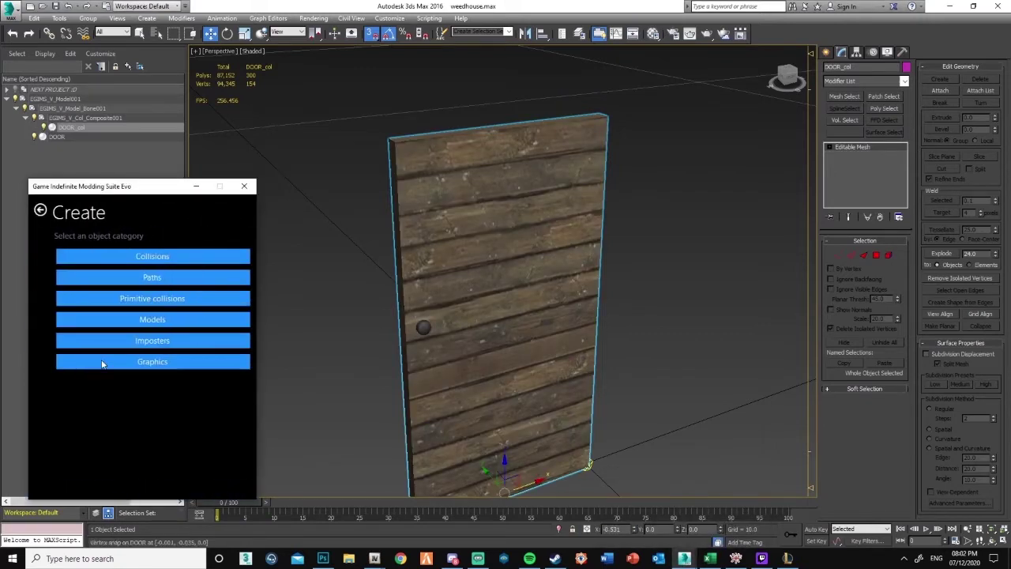
click(164, 255)
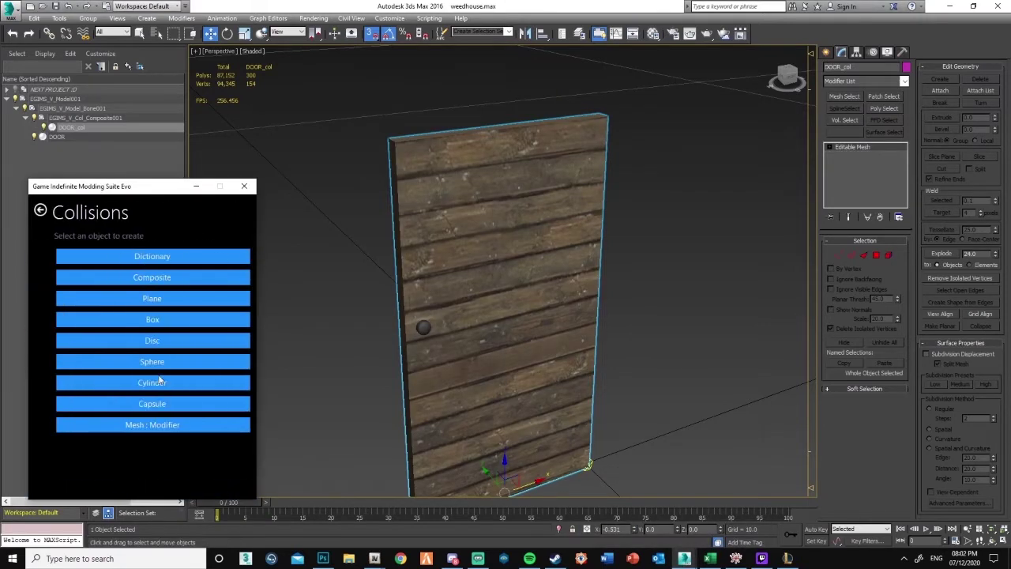
click(226, 424)
Add the GIMS Evo Game mesh modifier to DOOR and minimize the GIMS Evo window.
click(55, 137)
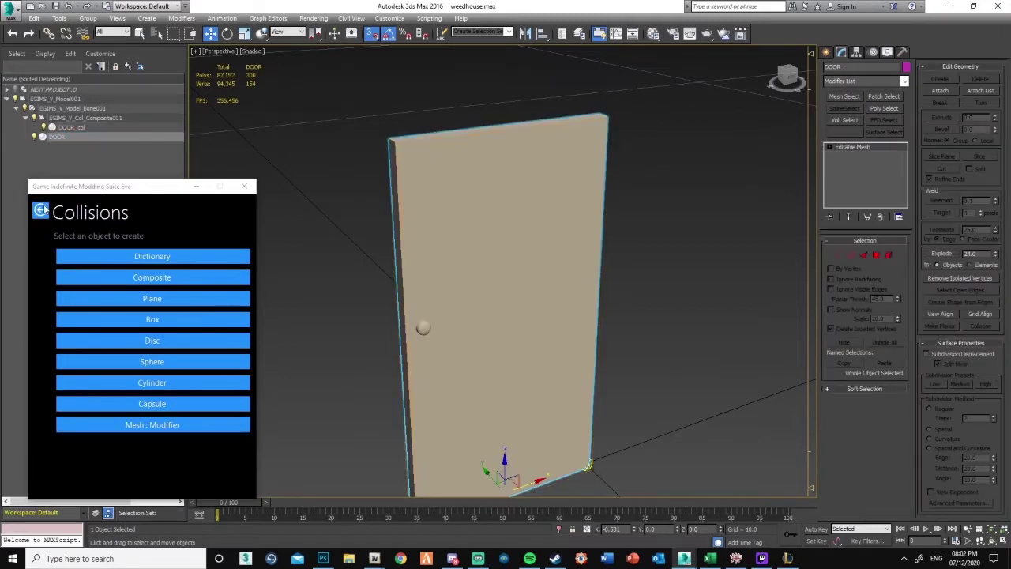
click(40, 210)
click(162, 320)
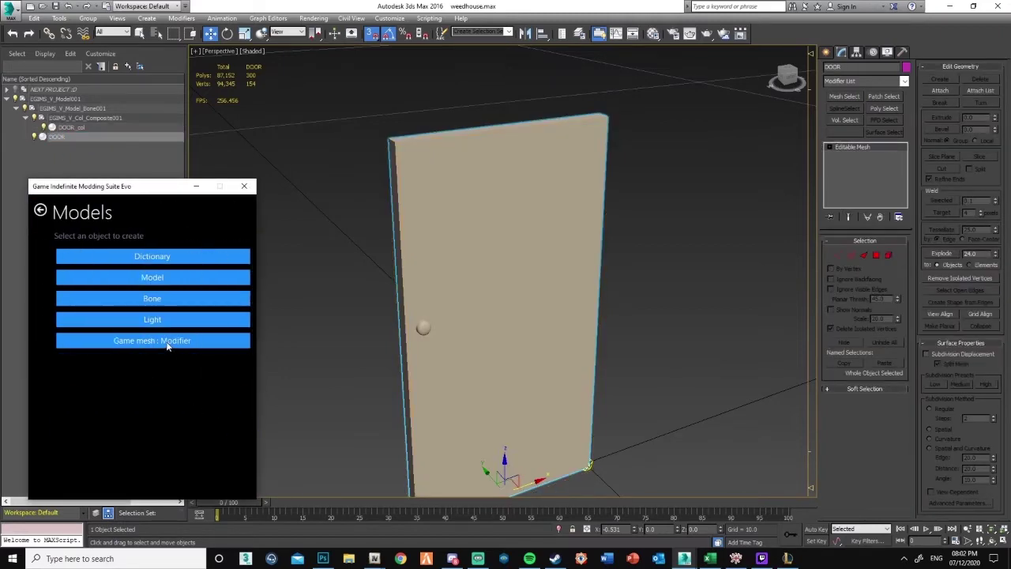
click(167, 343)
click(41, 210)
click(198, 186)
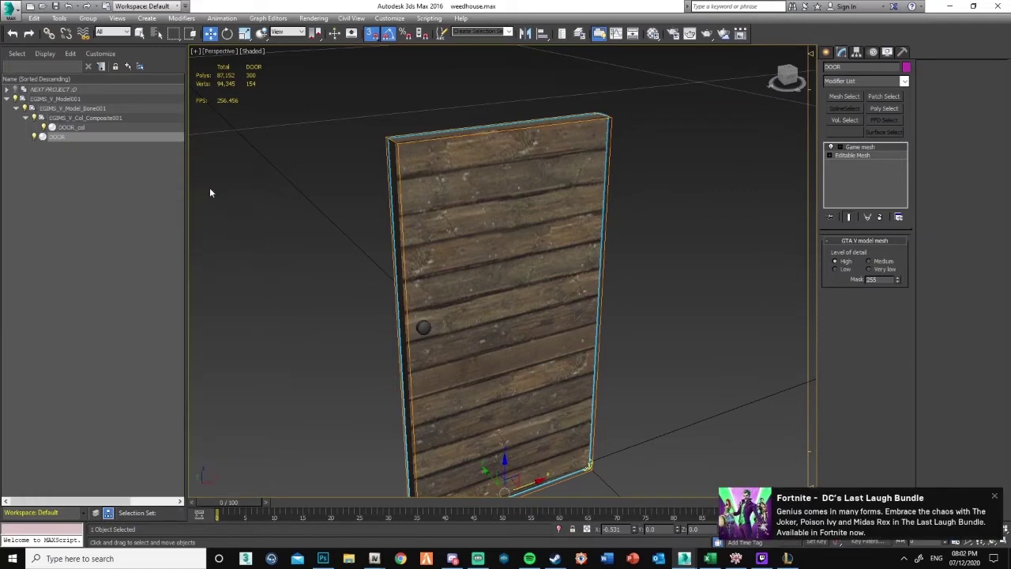
click(993, 500)
click(605, 47)
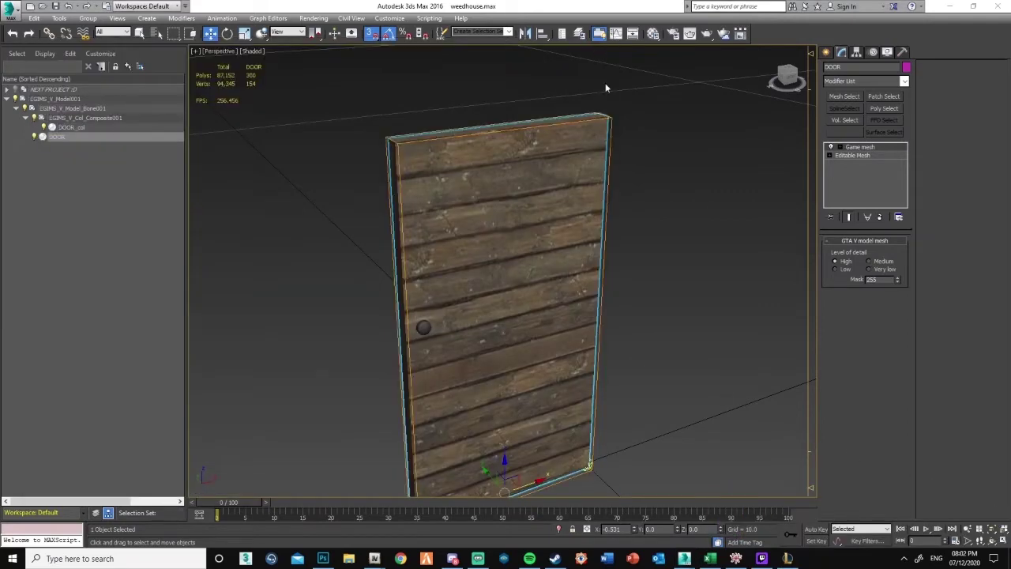
Review DOOR_col's composite child flags and DOOR's Game mesh settings, and inspect the door from several angles.
alt+middle_drag(559, 191, 546, 210)
click(71, 128)
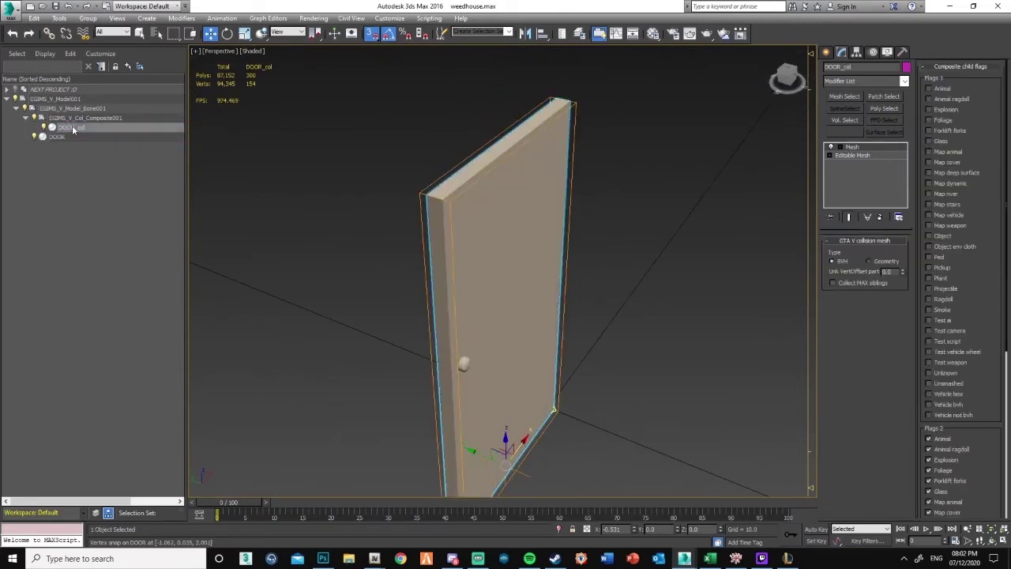
click(955, 216)
click(957, 216)
click(954, 162)
click(67, 139)
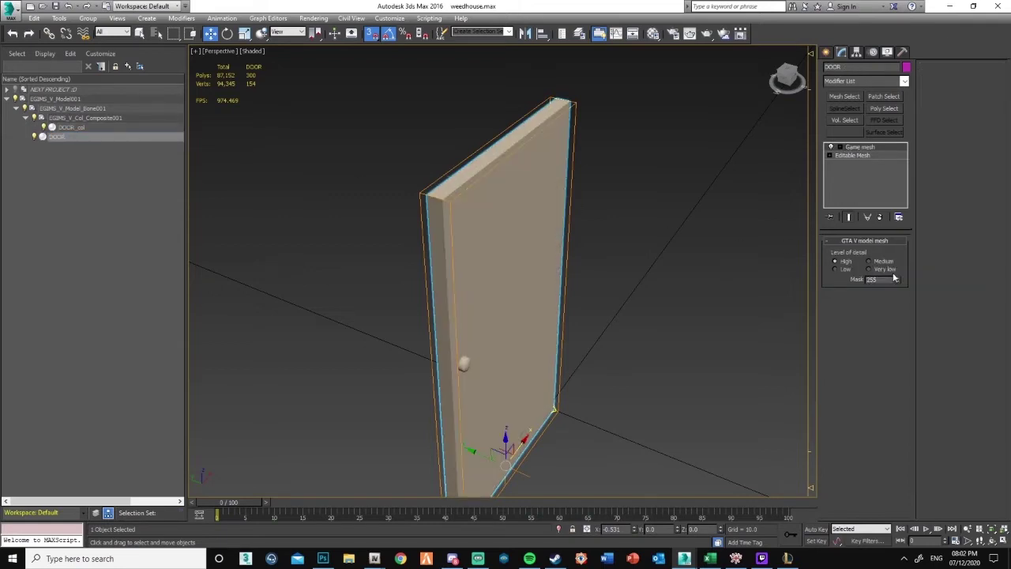
click(869, 148)
click(869, 155)
alt+middle_drag(751, 203, 699, 212)
click(699, 212)
scroll(599, 240, down, 2)
alt+middle_drag(599, 241, 576, 241)
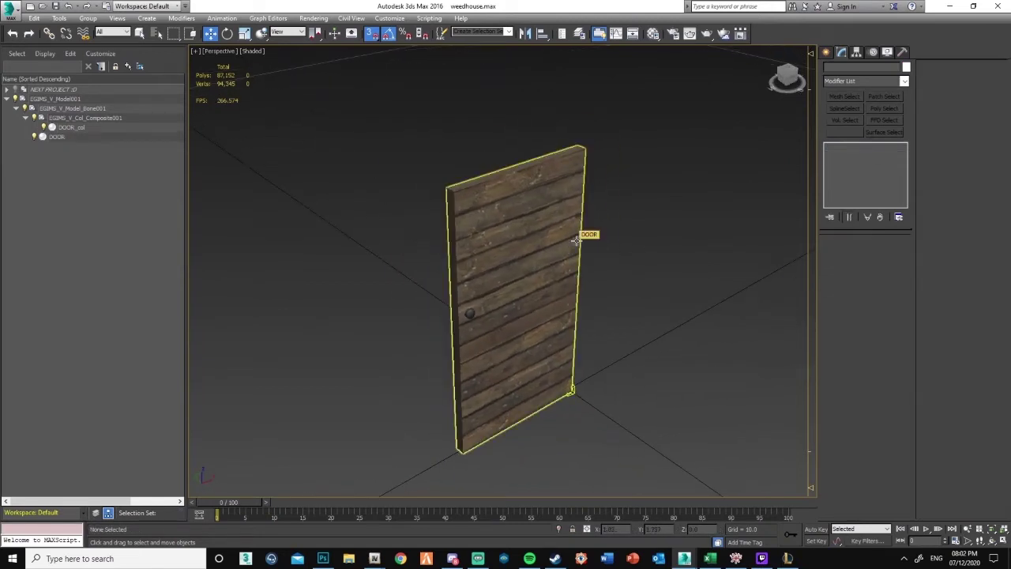
Rename EGIMS_V_Model001 as tutorial_door and copy the new name.
click(71, 100)
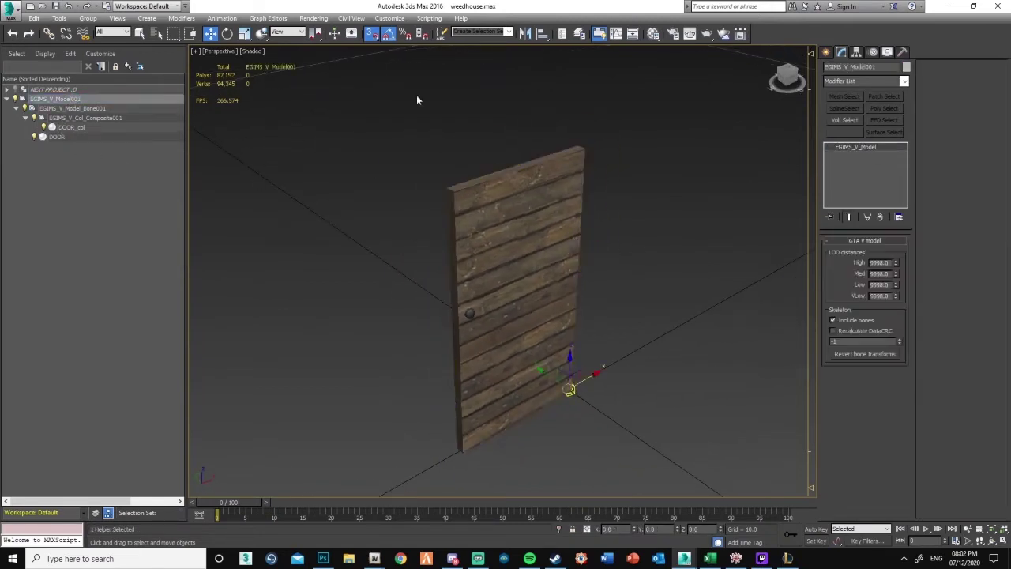
drag(876, 67, 827, 67)
key(BackSpace)
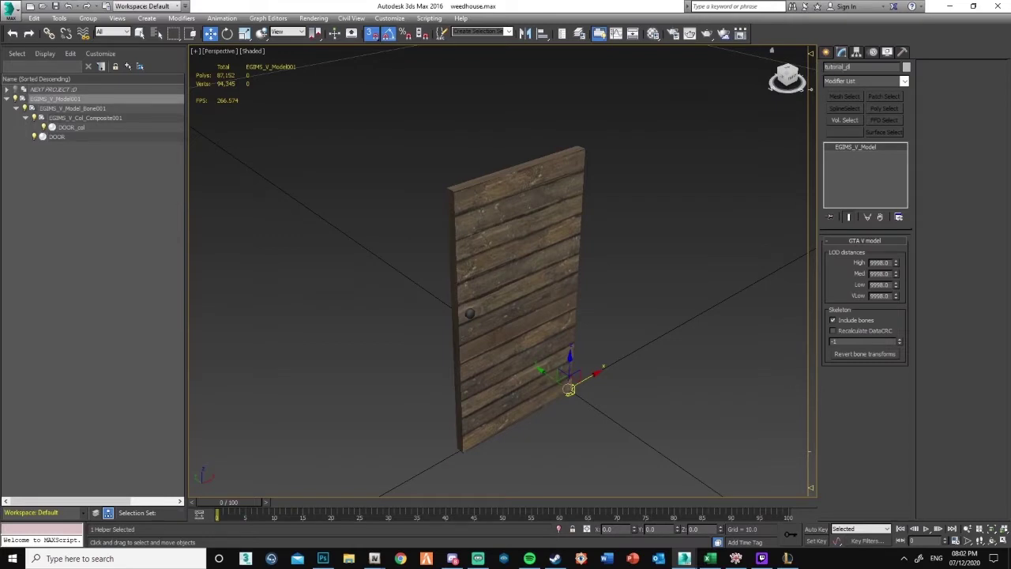
text(tutorial_door)
key(Return)
key(ctrl+c)
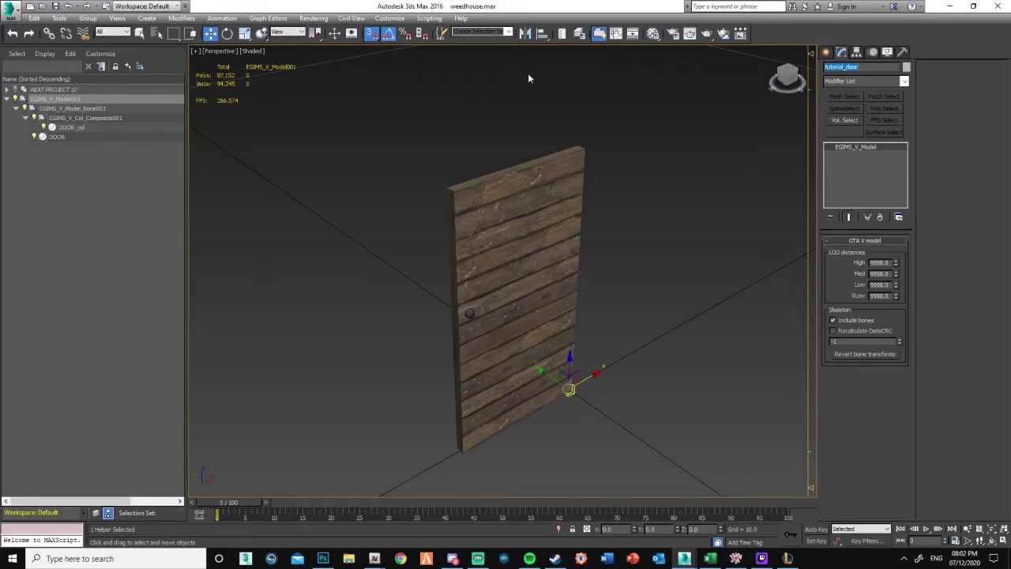
Rename the model bone and the collision composite with the copied name tutorial_door.
click(117, 109)
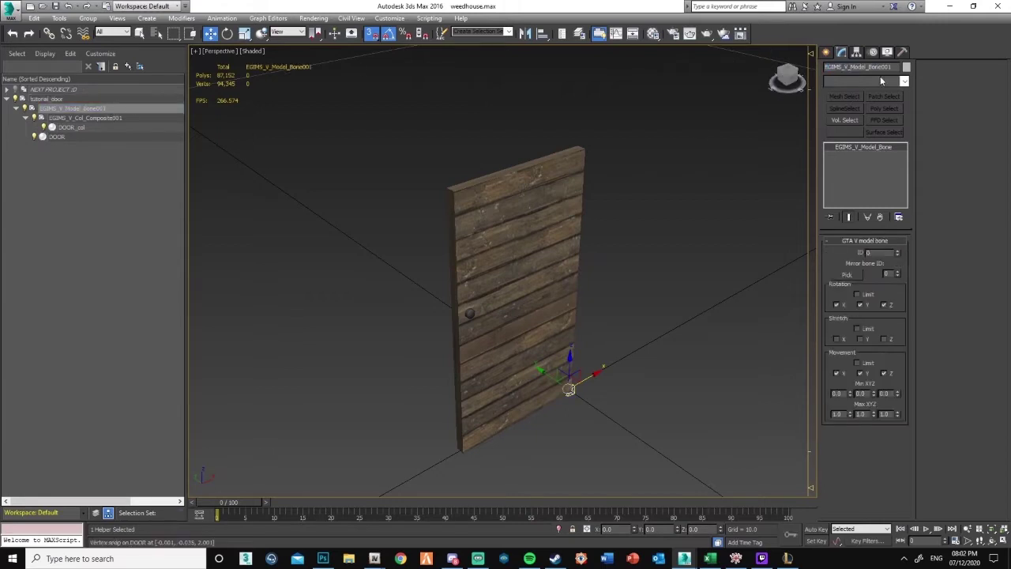
double_click(886, 68)
key(ctrl+v)
click(150, 118)
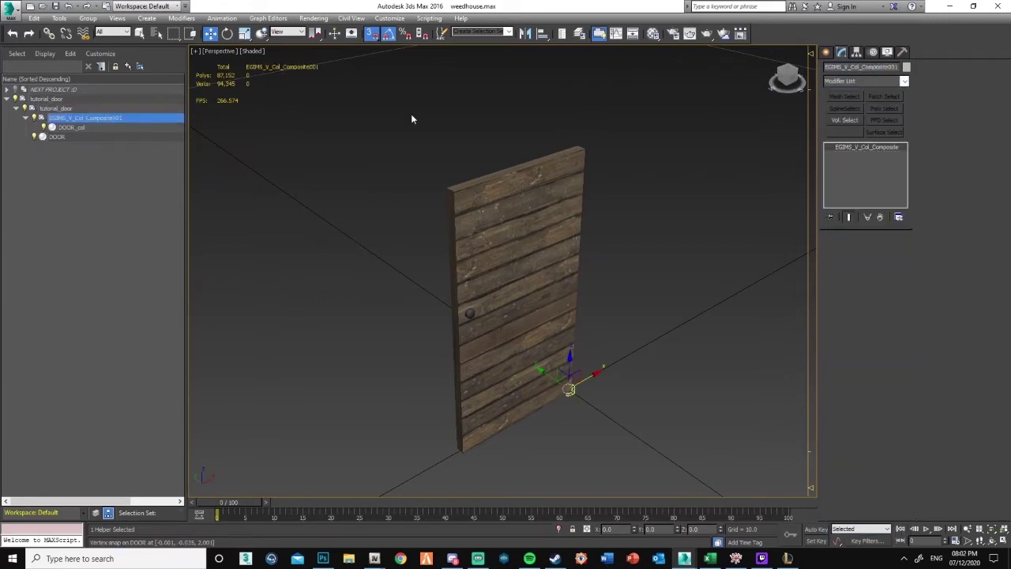
Hide DOOR_col and check DOOR's OG_wood_panels material in the Material Editor.
click(72, 137)
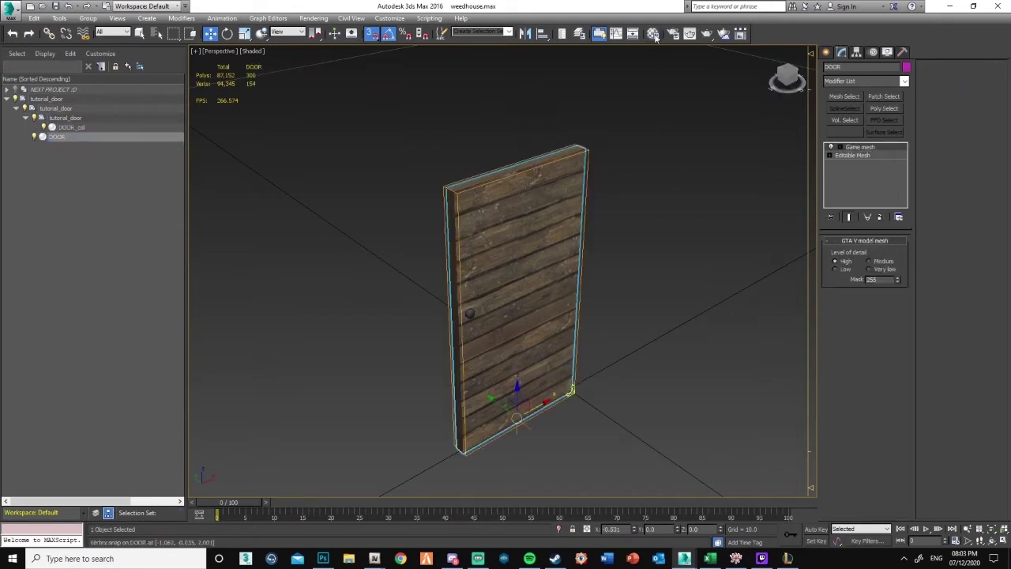
click(654, 34)
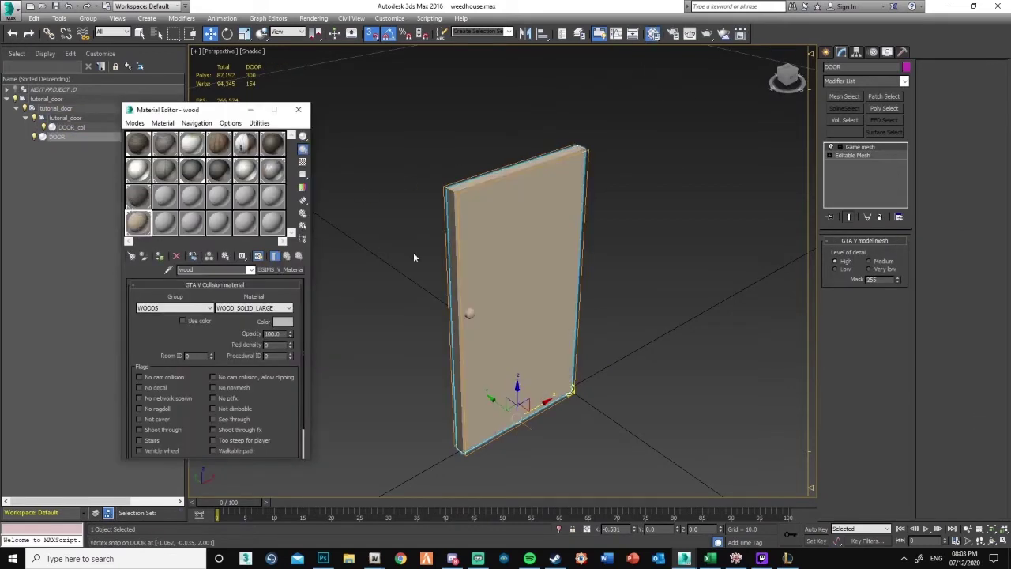
click(42, 136)
click(76, 128)
click(72, 138)
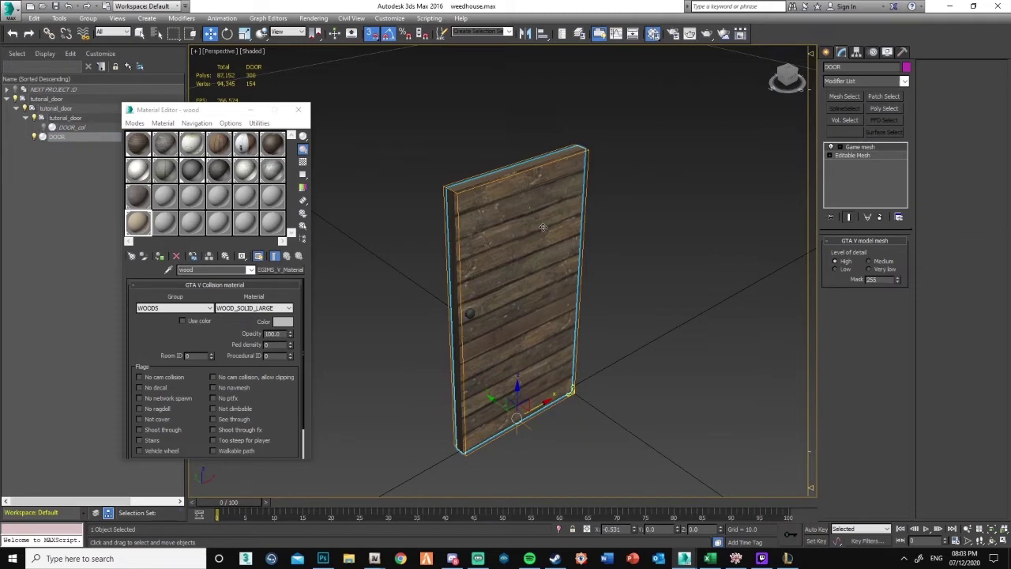
click(137, 143)
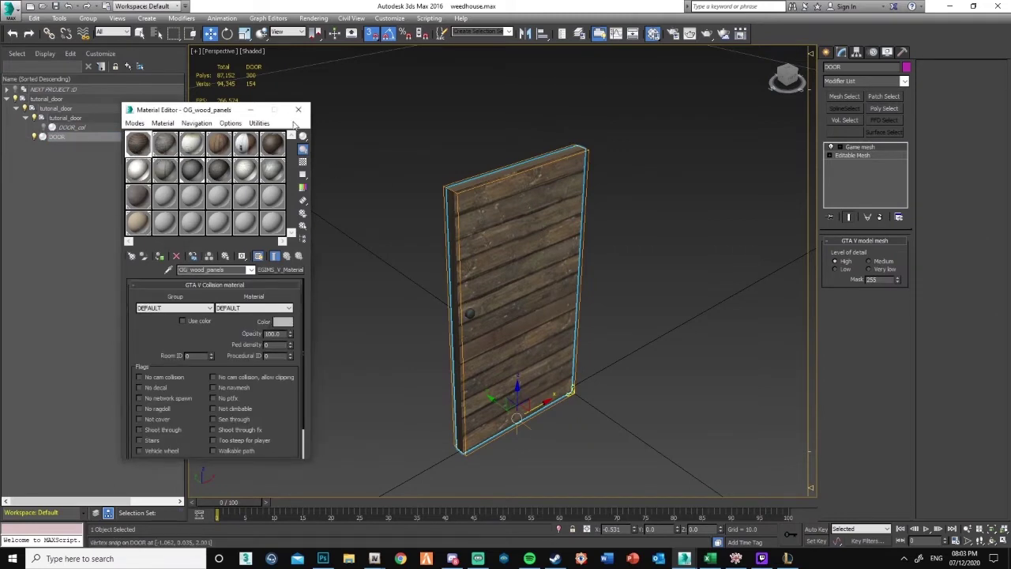
click(298, 110)
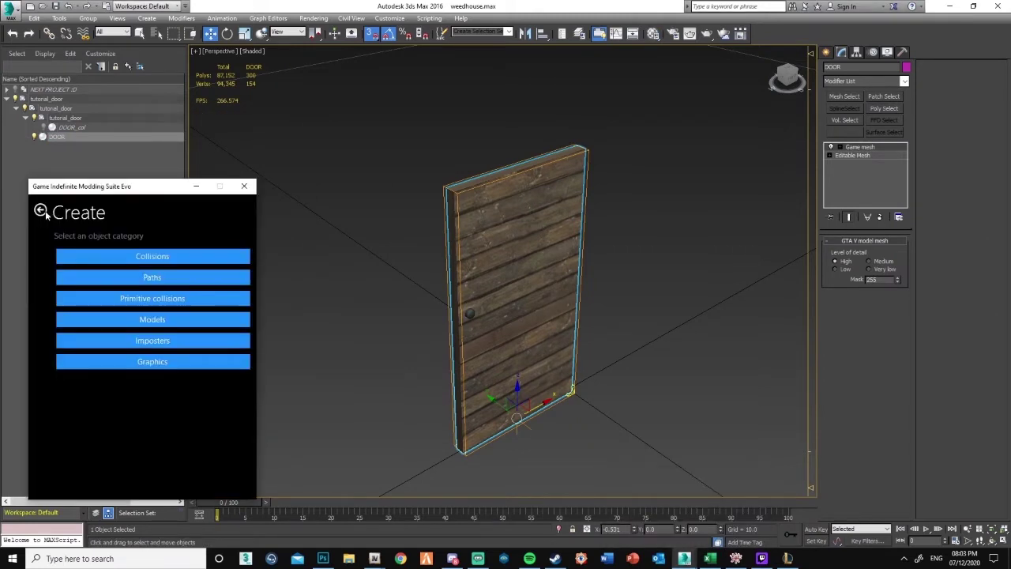
Open DOOR's materials in the GIMS V material editor and examine the ah_weed_floor_membrane bump and specular texture settings, including embedding.
click(42, 211)
click(102, 327)
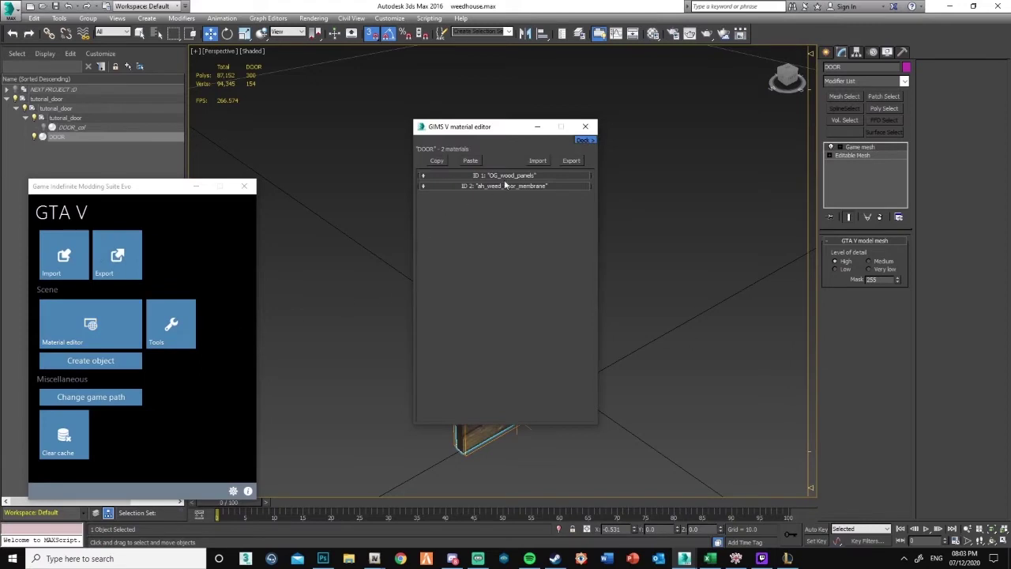
drag(498, 134, 225, 113)
click(270, 164)
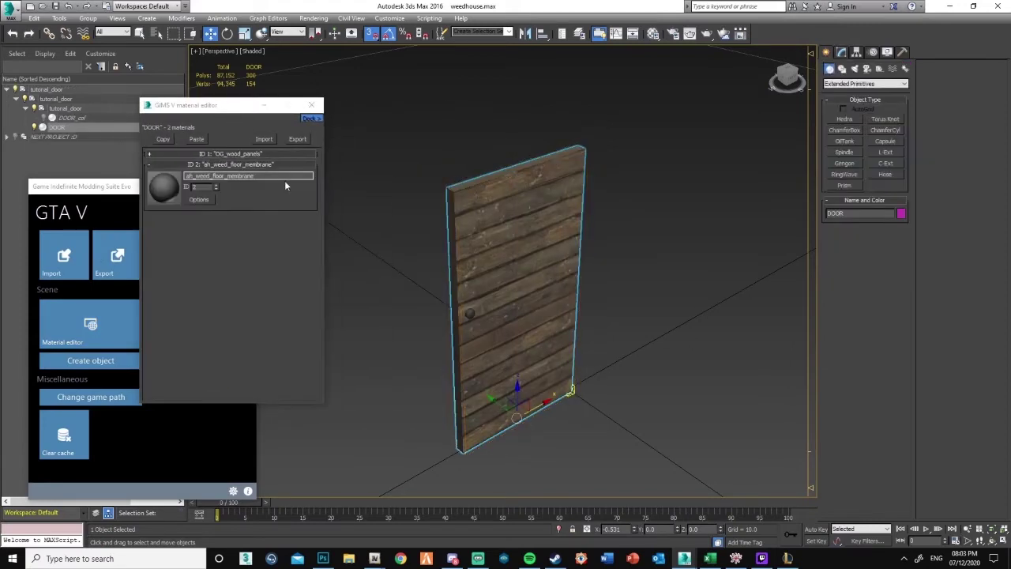
click(175, 186)
click(466, 237)
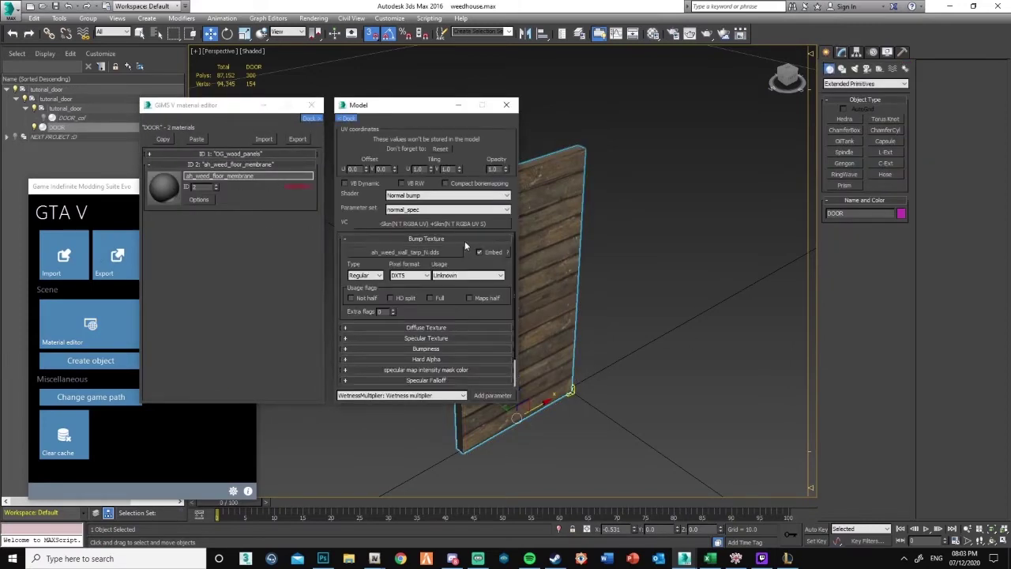
click(464, 239)
click(483, 260)
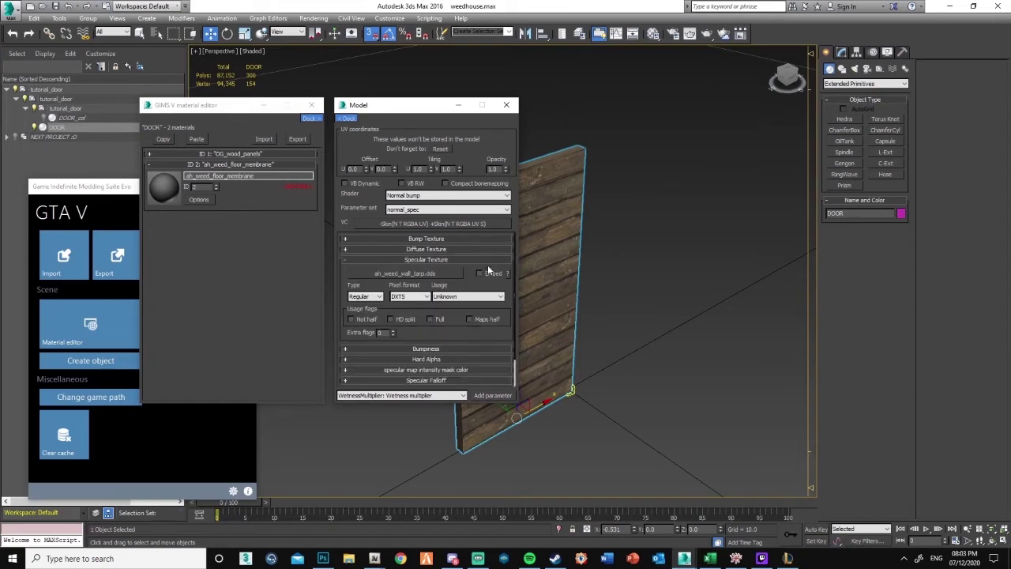
click(483, 260)
click(484, 271)
click(484, 271)
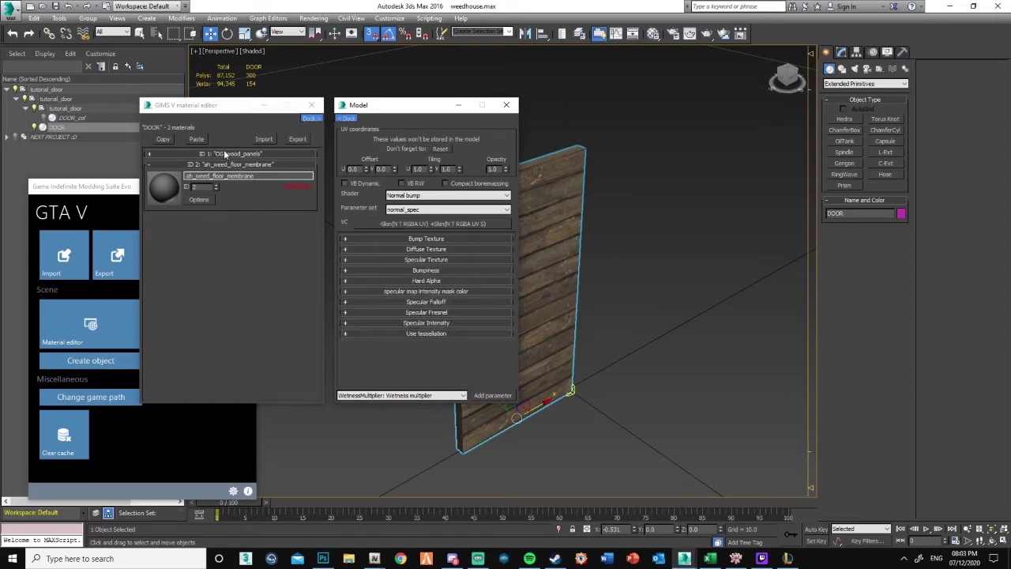
Examine the bump, diffuse and specular texture settings of OG_wood_panels, including embedding, and close the GIMS V material editor.
click(223, 153)
click(481, 237)
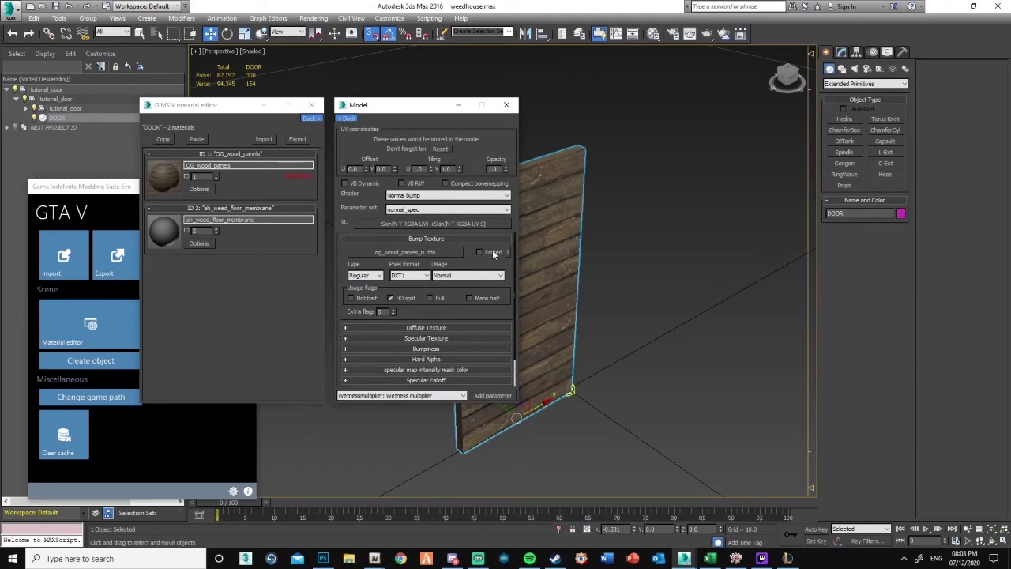
click(484, 239)
click(484, 250)
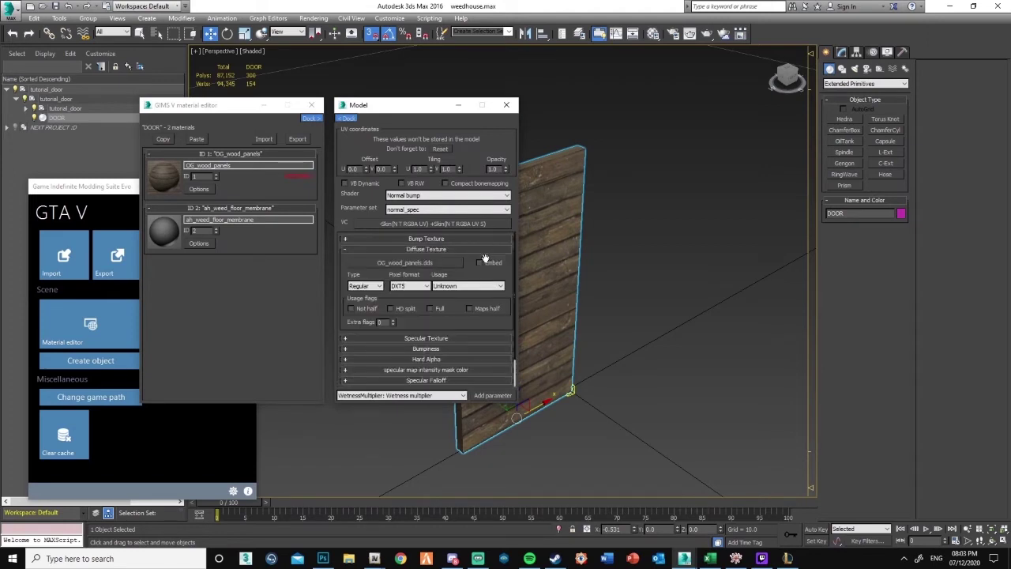
click(484, 249)
click(482, 259)
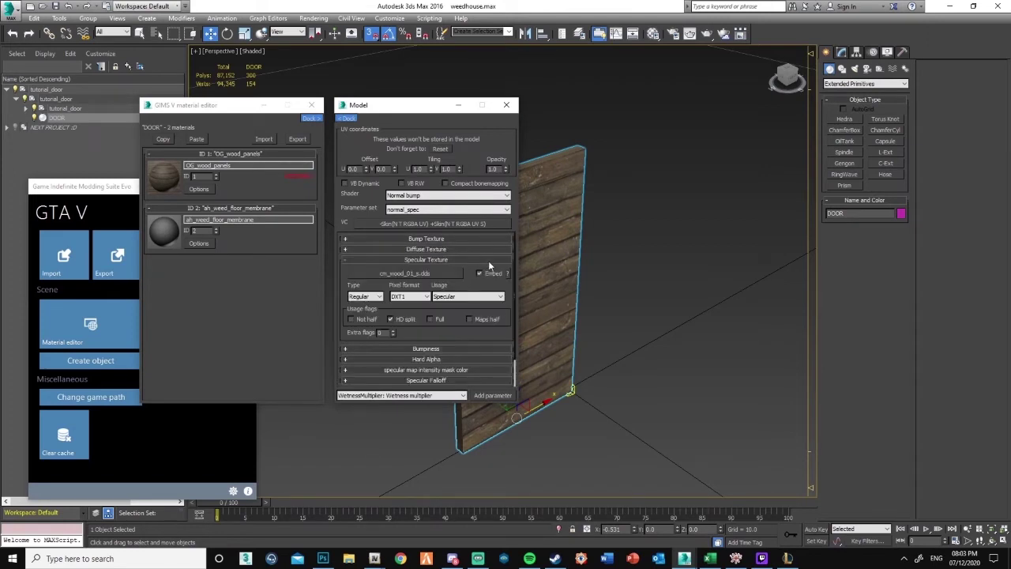
click(483, 260)
click(483, 271)
click(482, 272)
click(311, 105)
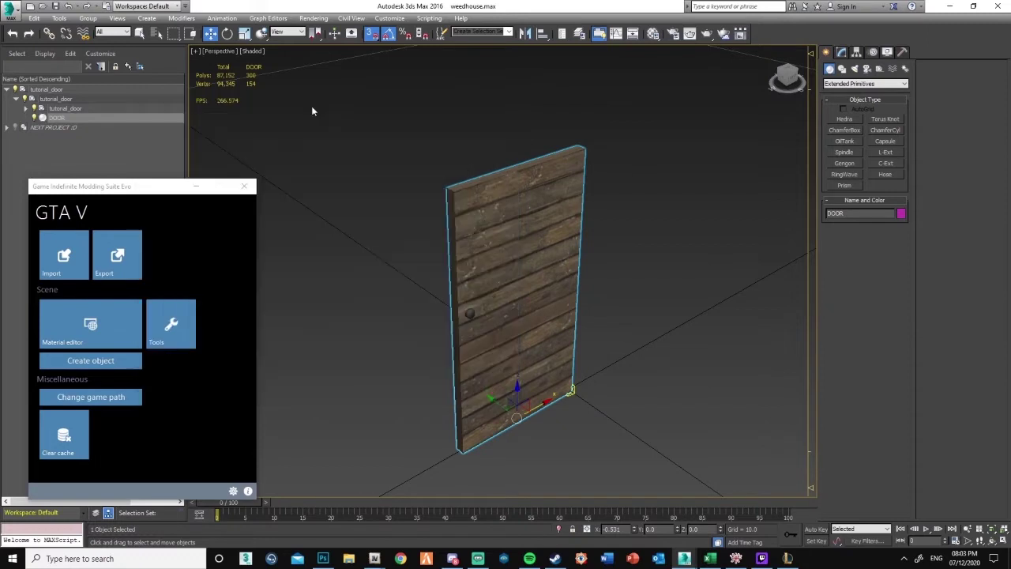
Deselect the door, start a GIMS Evo export and choose Interiors\Tutorial02 on drive D as the destination folder.
alt+middle_drag(377, 246, 355, 251)
click(354, 251)
click(117, 255)
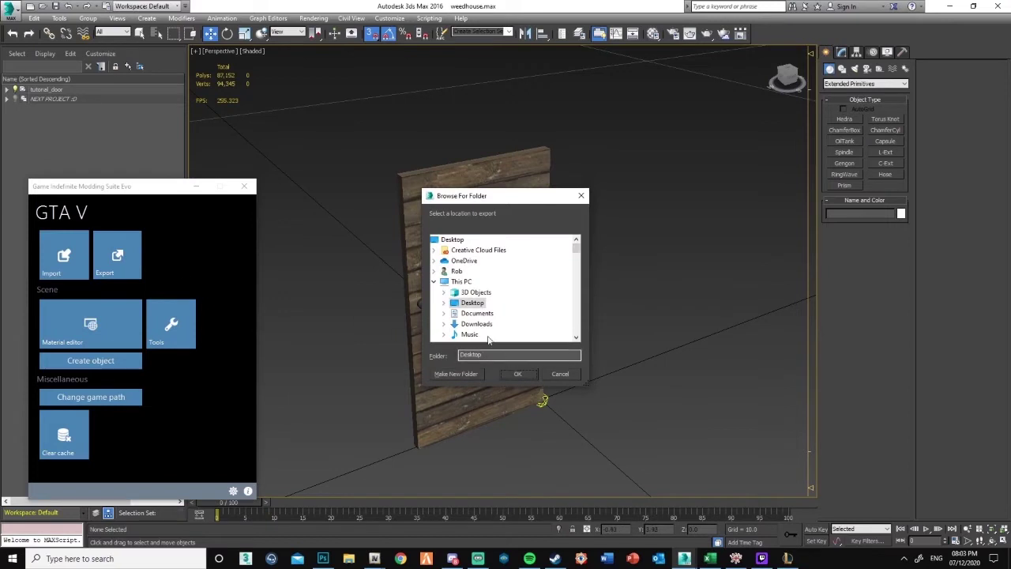
scroll(489, 338, down, 2)
double_click(491, 317)
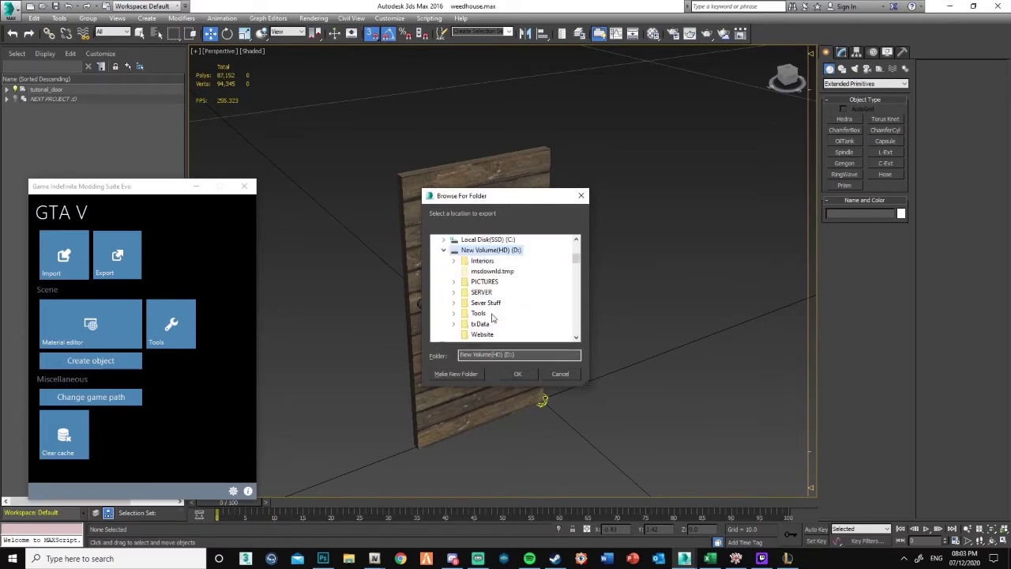
double_click(483, 261)
scroll(523, 280, down, 1)
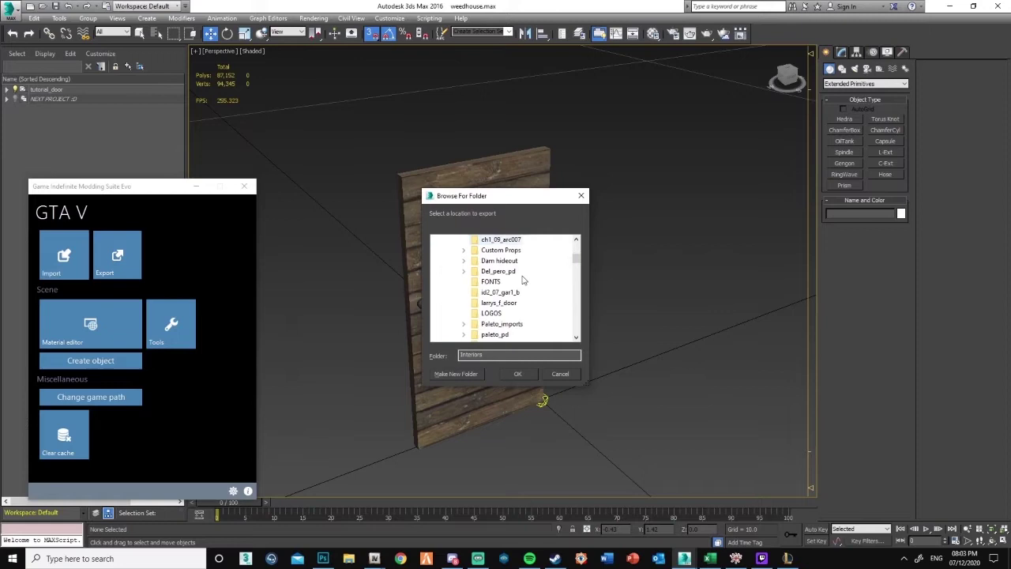
scroll(516, 300, down, 5)
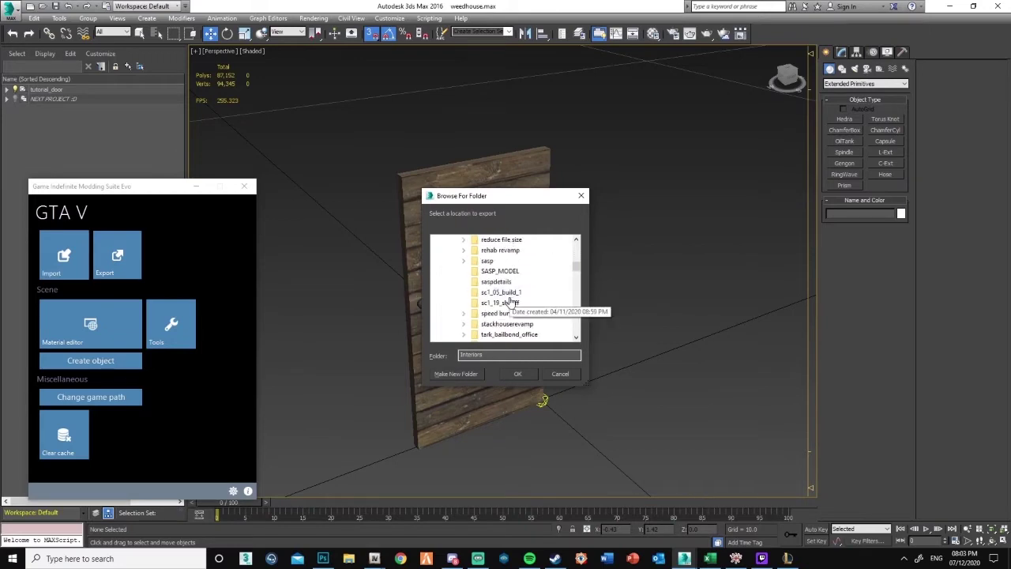
scroll(512, 302, down, 5)
double_click(496, 302)
click(518, 374)
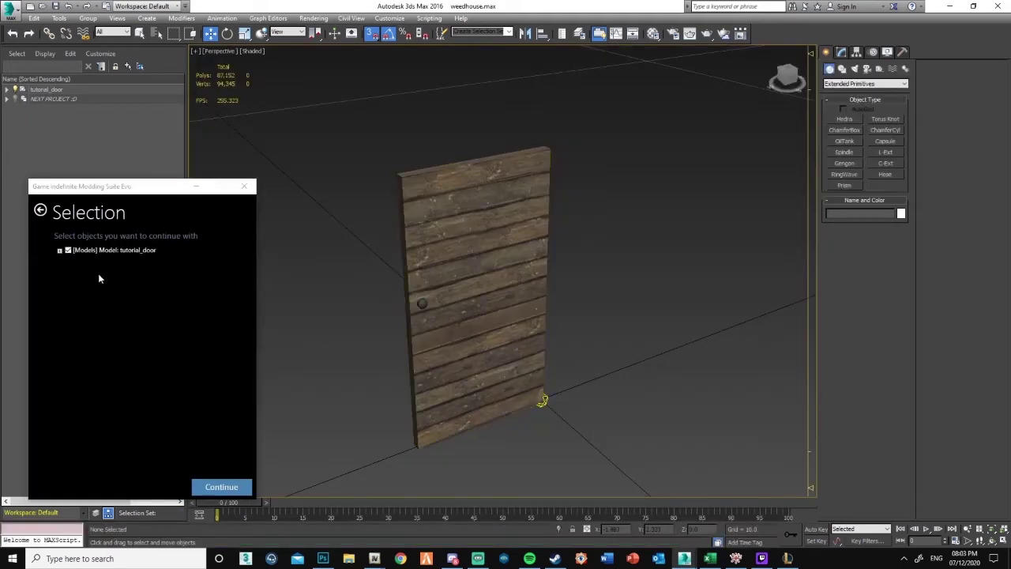
Check the bone, collision and game mesh included under tutorial_door and export the model.
click(59, 250)
click(70, 260)
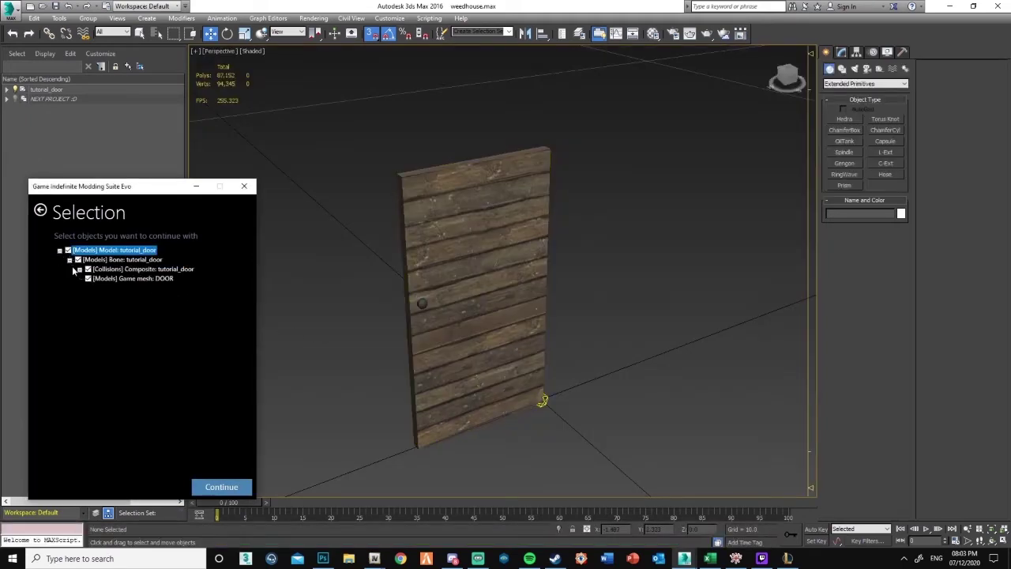
click(79, 270)
click(231, 480)
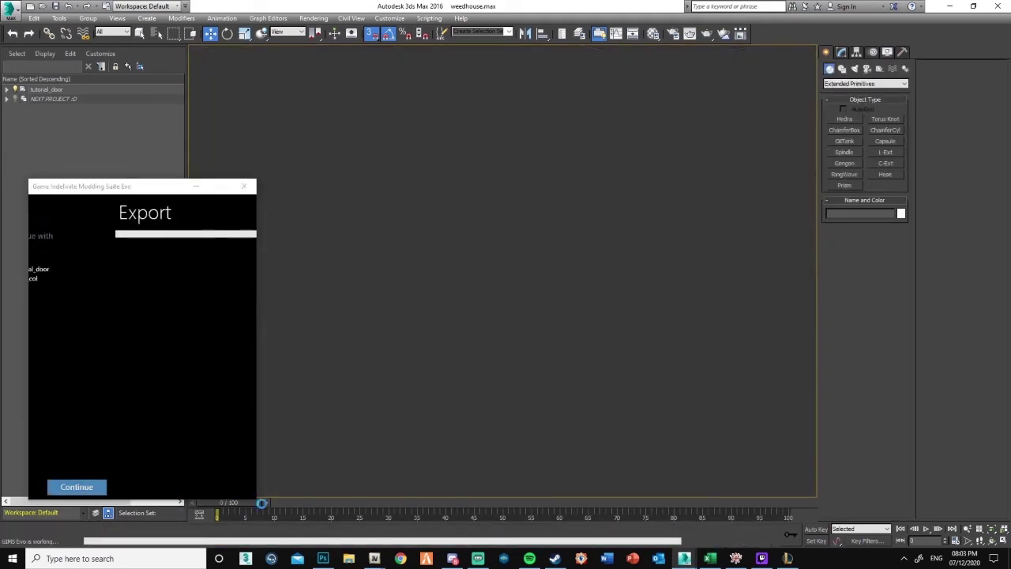
Switch to OpenIV and open tutorial_v2.rpf inside the tutorialV2 dlcpack's dlc.rpf in the mods folder.
mouse_move(462, 562)
mouse_move(373, 560)
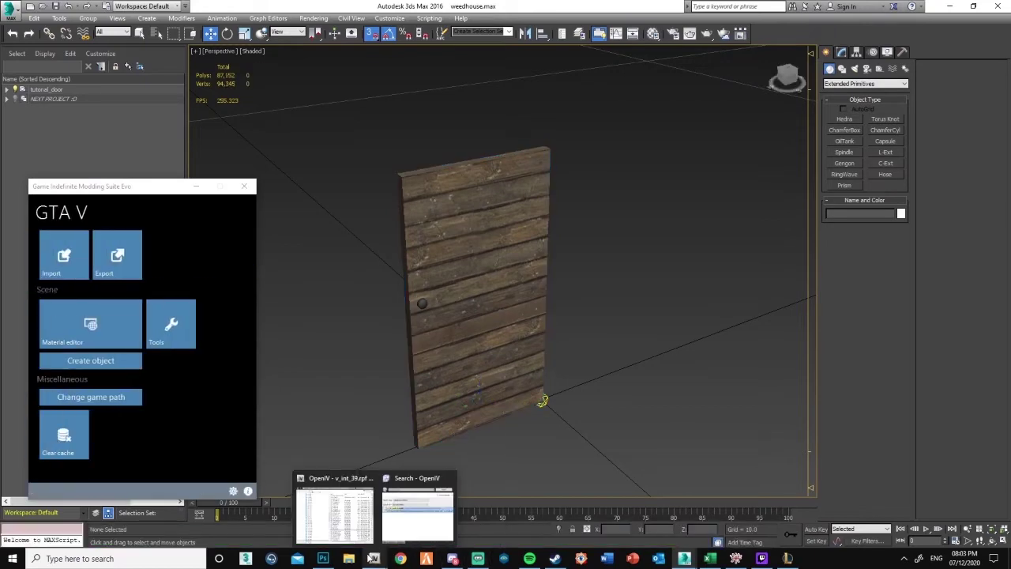
click(334, 513)
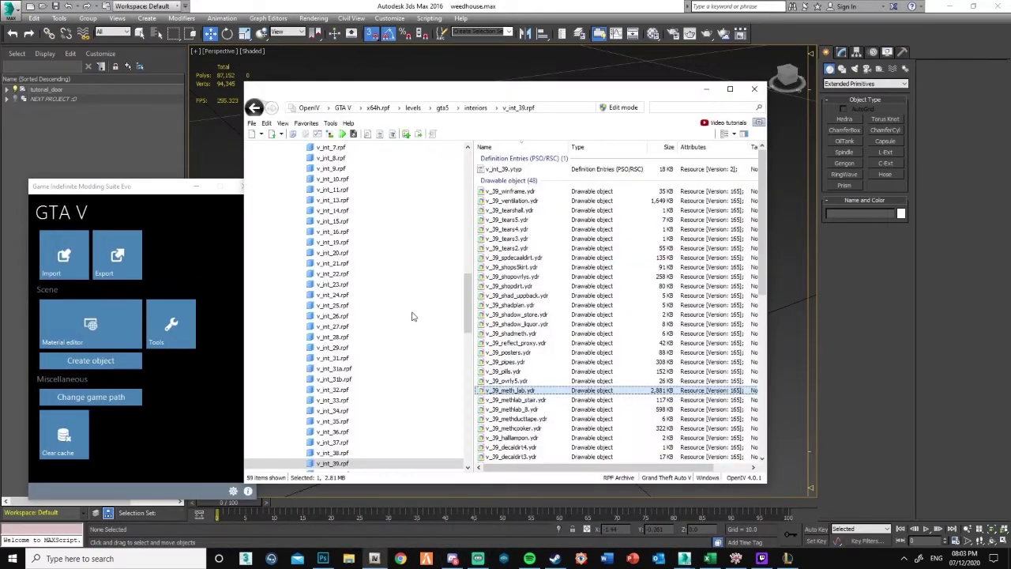
click(363, 264)
scroll(363, 292, up, 9)
scroll(427, 340, down, 5)
click(387, 379)
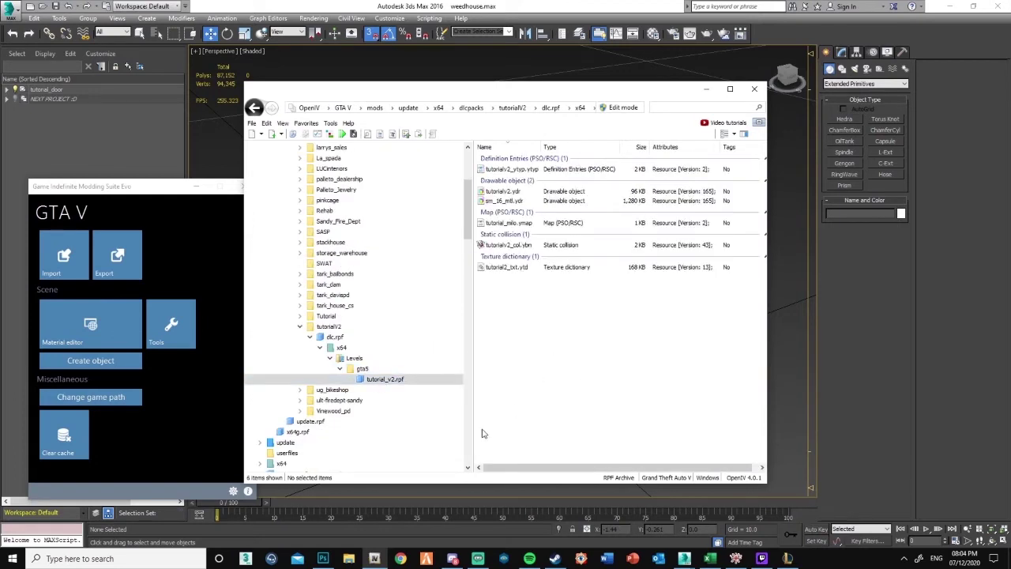
Open the Tutorial02 export folder in File Explorer and arrange its window beside OpenIV.
right_click(349, 559)
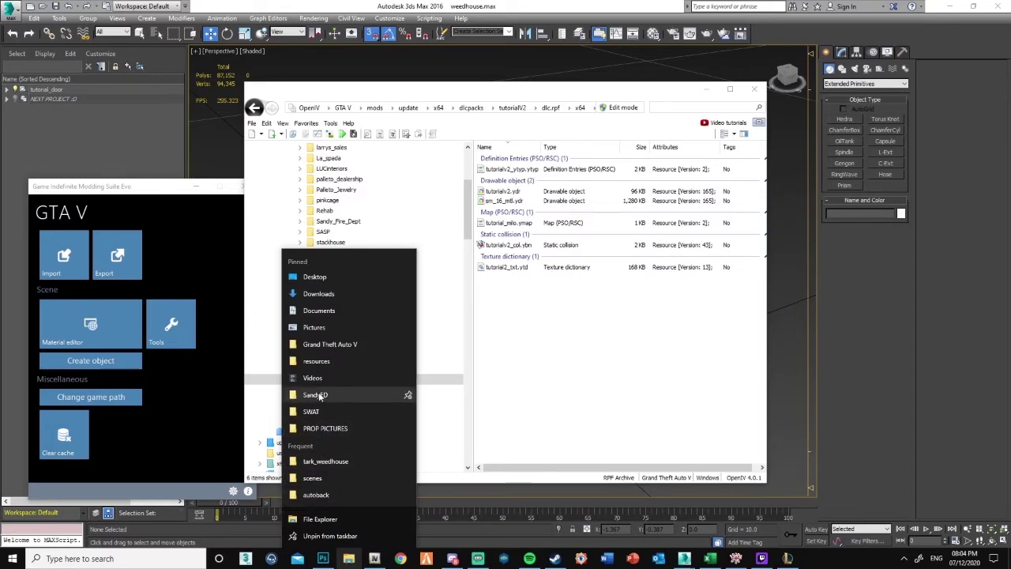
click(335, 519)
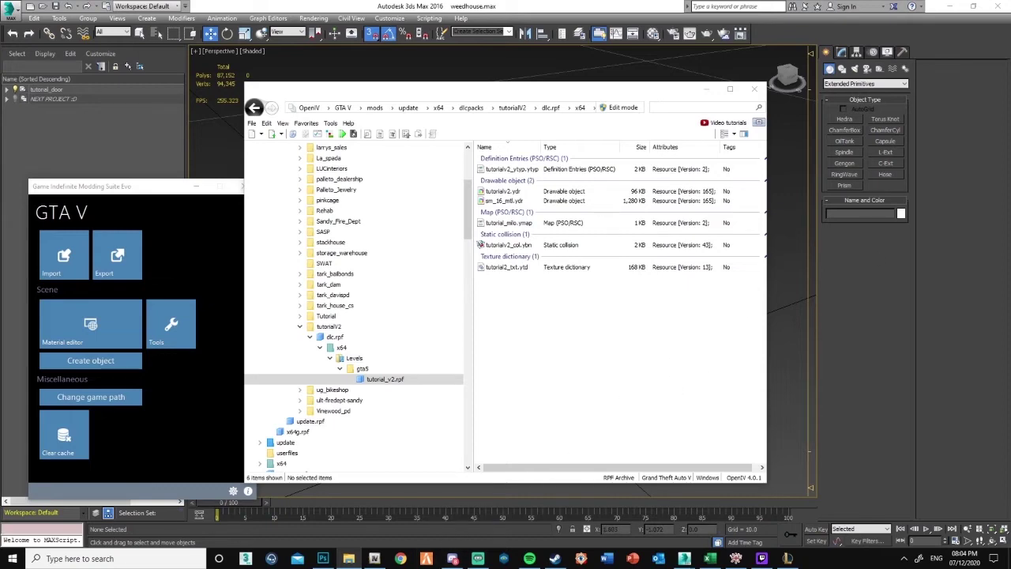
drag(1010, 37, 666, 115)
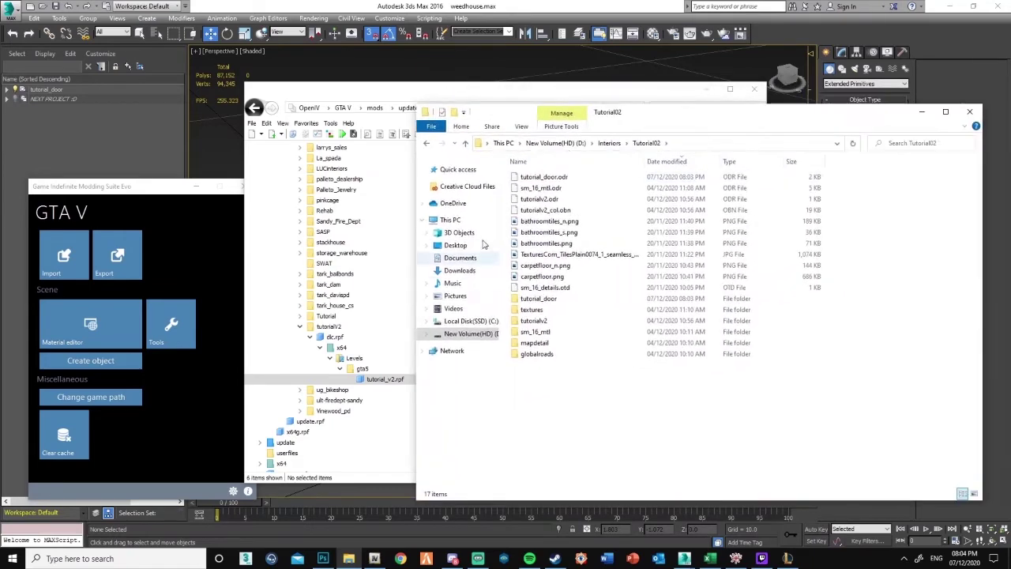
drag(393, 90, 209, 74)
click(614, 126)
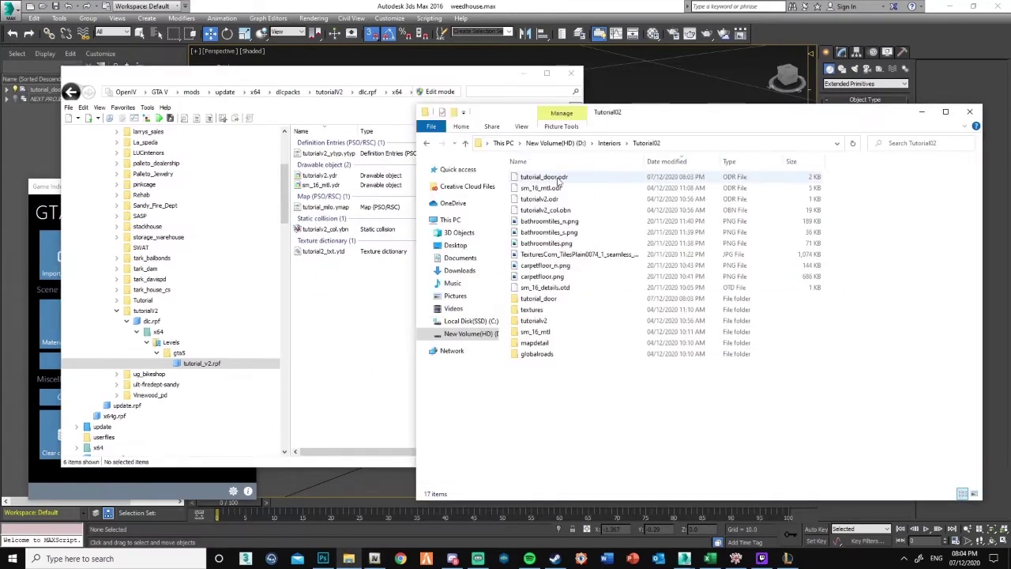
click(366, 294)
Enable OpenIV's edit mode and import tutorial_door.odr into tutorial_v2.rpf.
click(664, 174)
drag(556, 177, 352, 308)
click(433, 91)
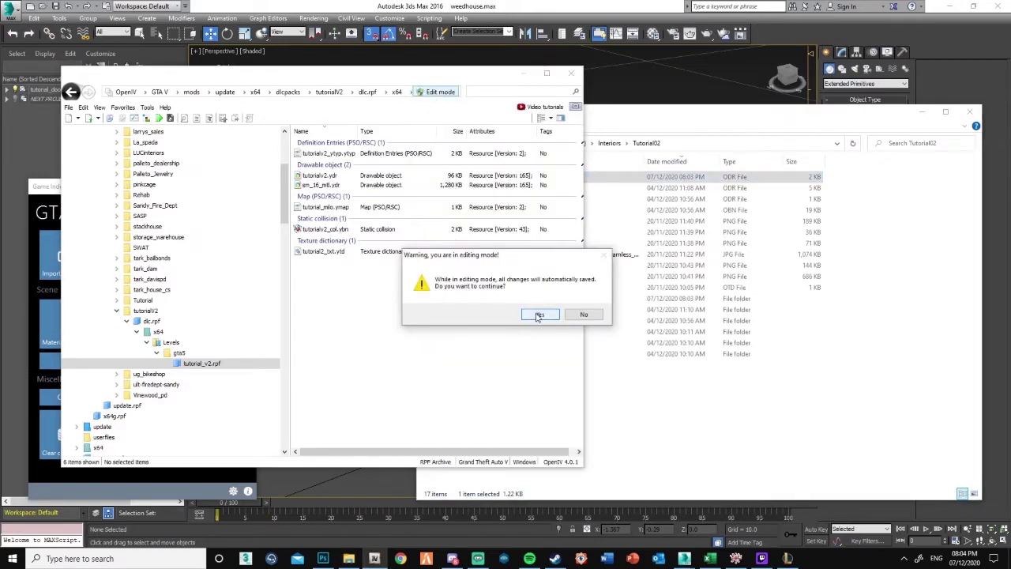
click(538, 315)
drag(610, 184, 443, 377)
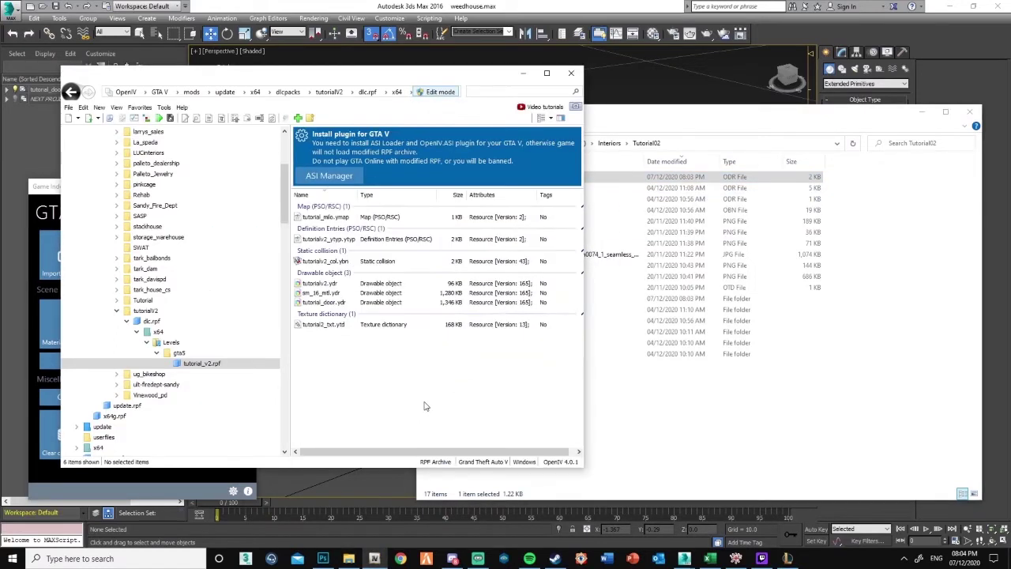
Preview tutorial_door.ydr in the OpenIV Model Viewer, inspect the door from several angles and close the viewer.
click(324, 303)
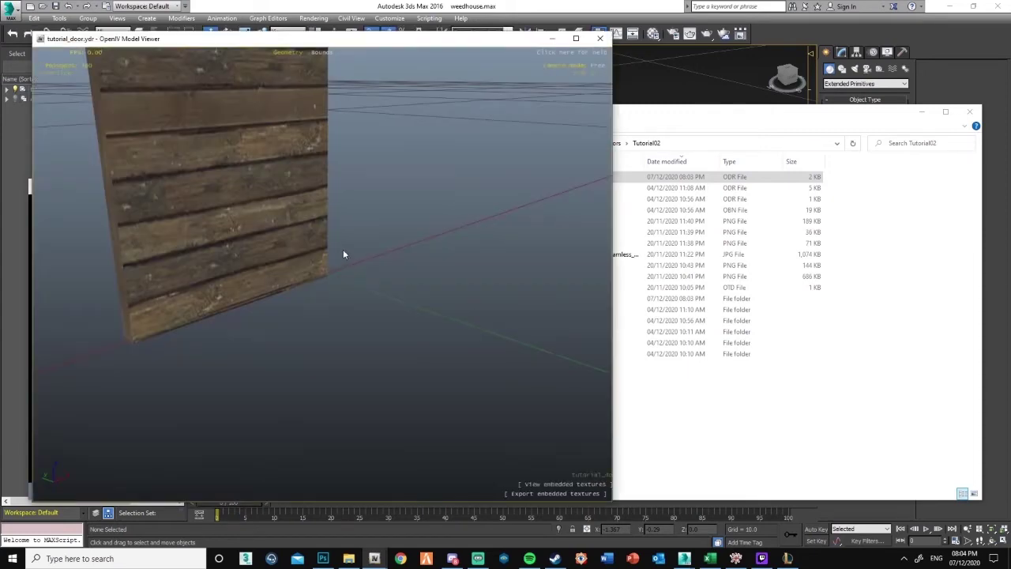
drag(342, 251, 436, 305)
scroll(482, 328, up, 5)
drag(500, 339, 403, 352)
scroll(354, 383, down, 4)
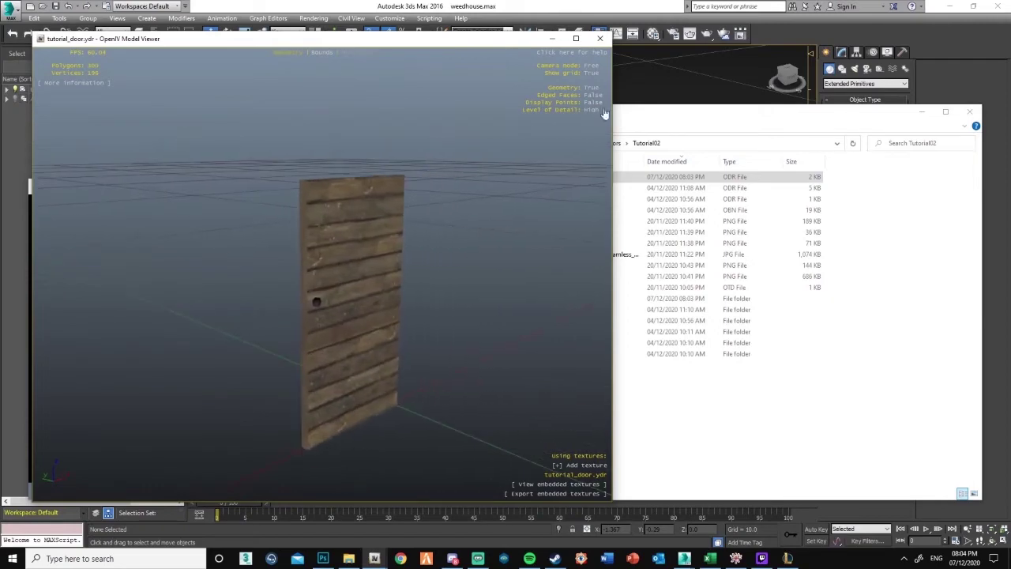
click(601, 39)
Open tutorial_door.odr from the Tutorial02 export folder in Notepad++.
key(alt+Tab)
key(alt+Tab)
key(alt+Tab)
right_click(563, 178)
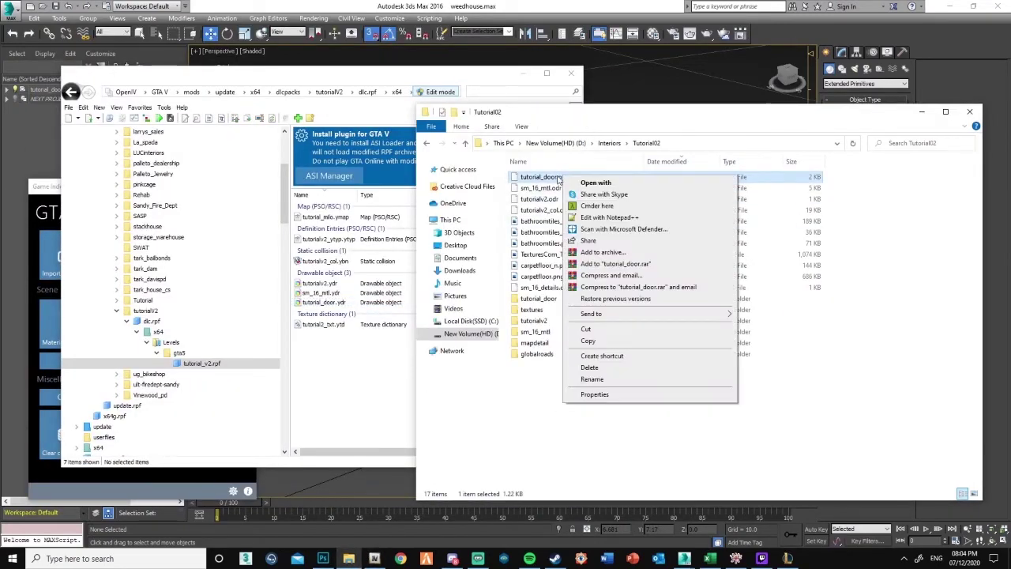
click(638, 200)
drag(617, 40, 640, 37)
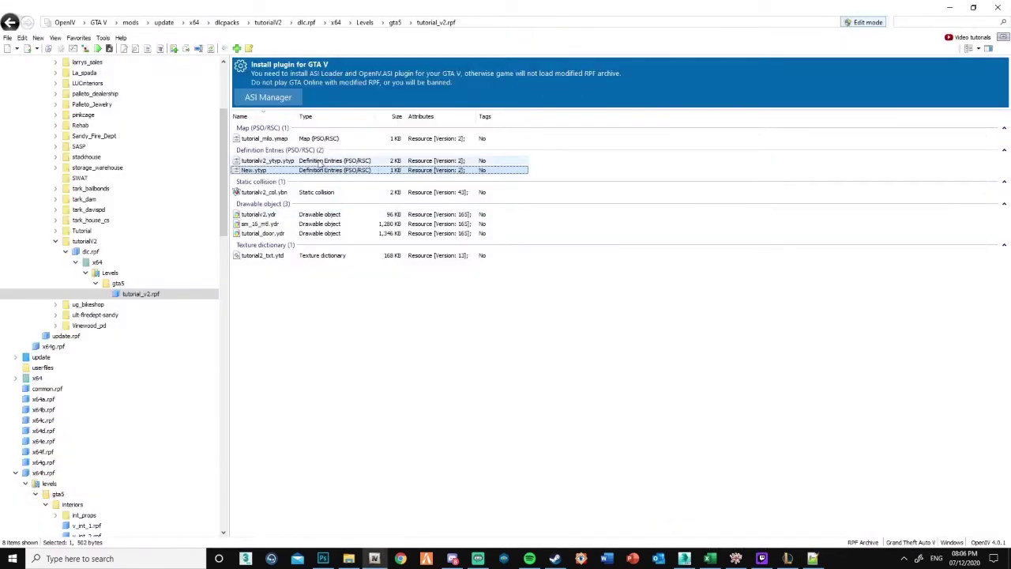
Open New.ytyp for editing in OpenIV and arrange it side by side with tutorial_door.odr in Notepad++.
right_click(312, 167)
click(332, 180)
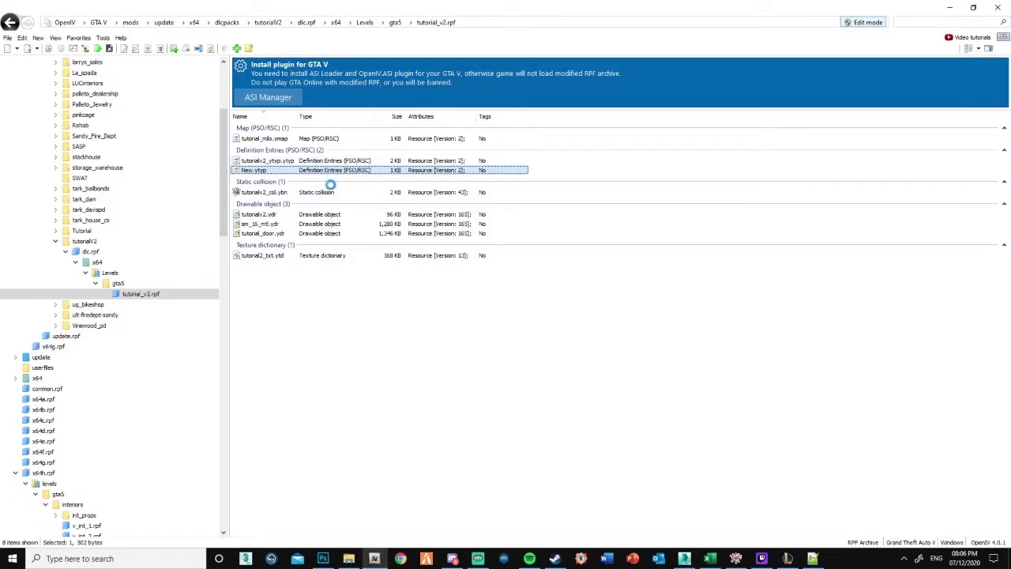
click(814, 558)
drag(445, 56, 1, 140)
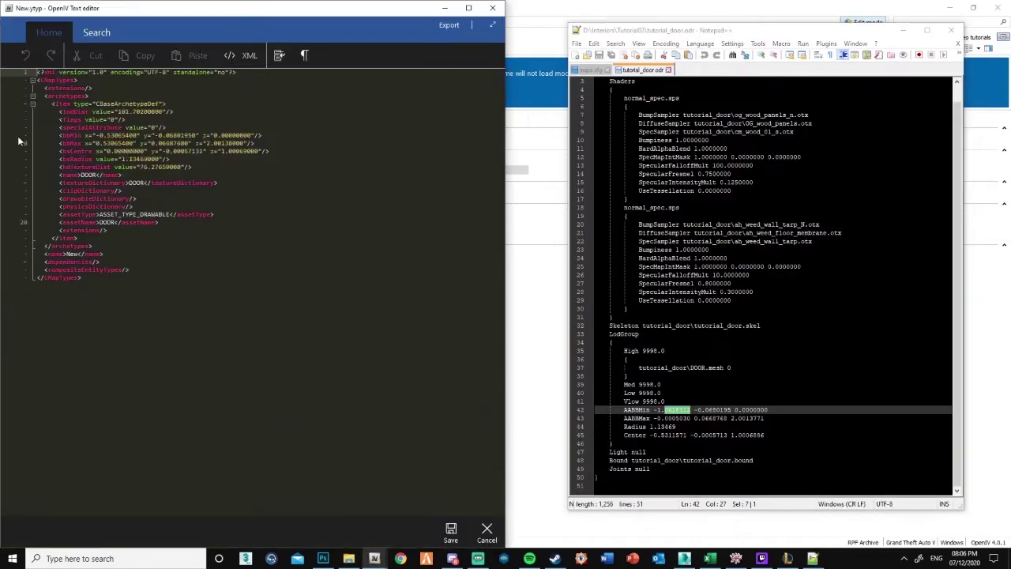
drag(662, 33, 1010, 88)
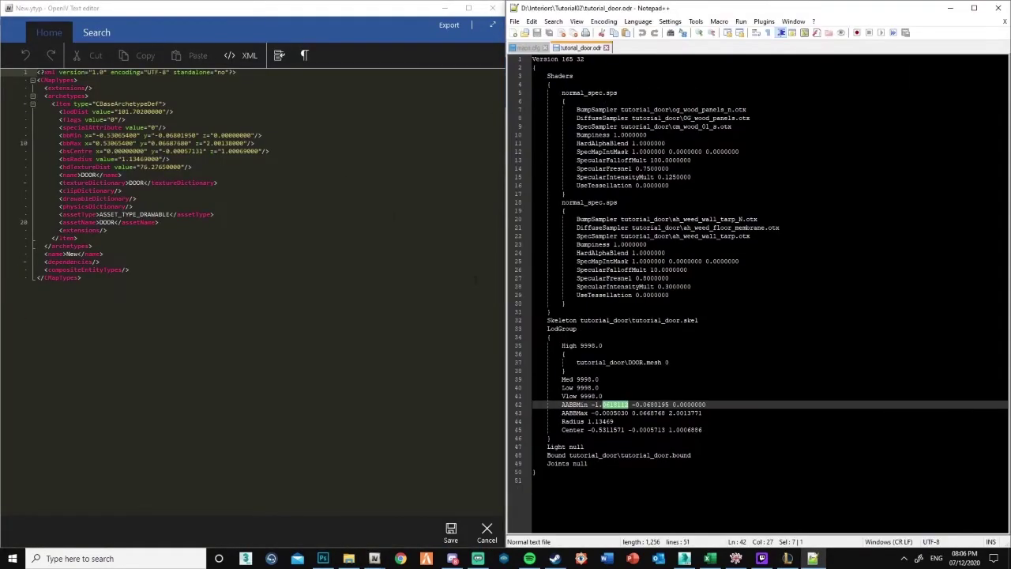
Transfer the AABBMin decimals from tutorial_door.odr into New.ytyp's bbMin, entering x -0.0618112 and y -0.0680195, and check z.
click(118, 135)
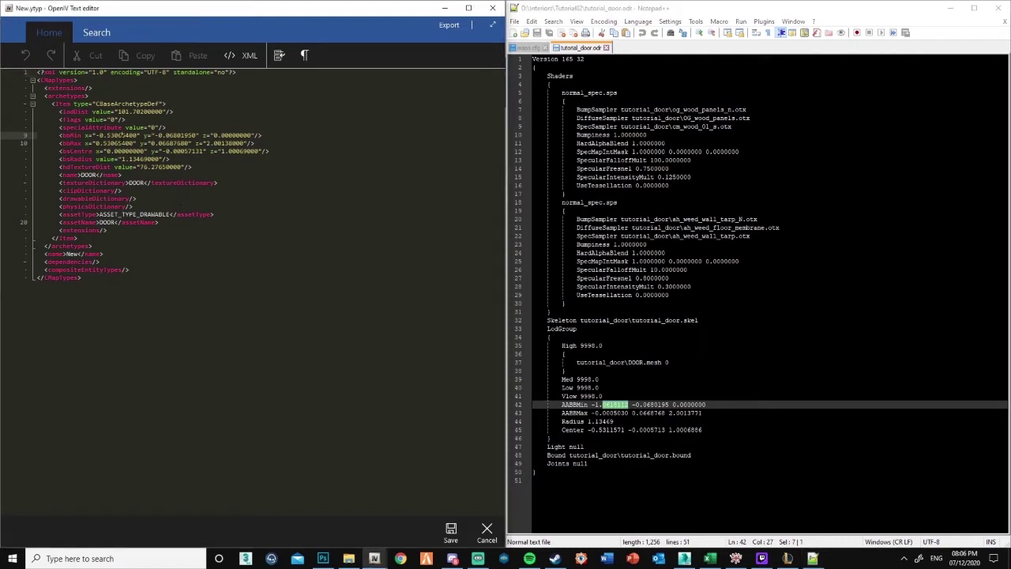
double_click(118, 135)
text(0618112)
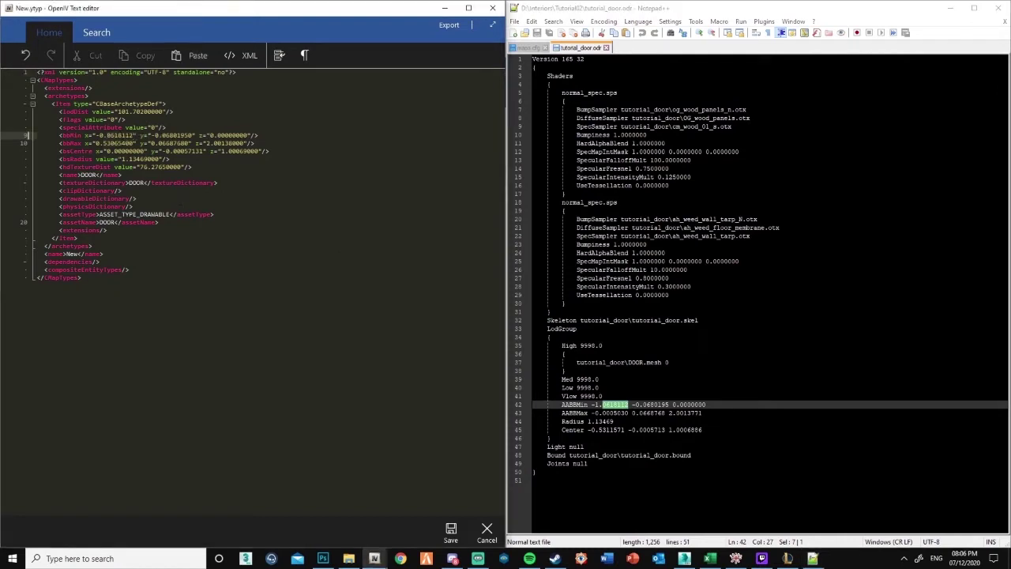
key(alt+Tab)
double_click(656, 405)
key(ctrl+c)
double_click(175, 136)
key(ctrl+v)
double_click(694, 404)
key(alt+Tab)
double_click(228, 135)
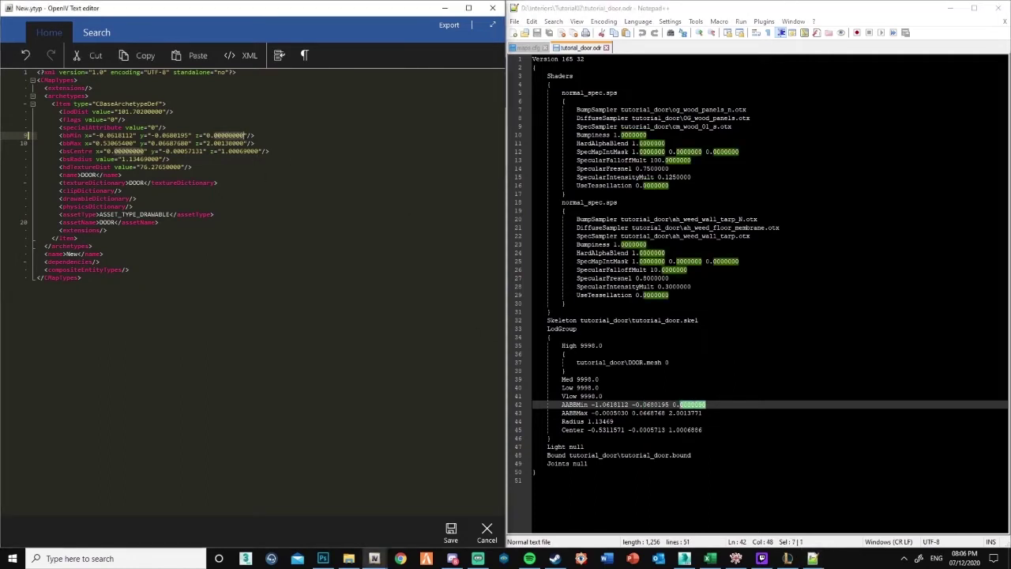
Copy the AABBMax x decimals from tutorial_door.odr into bbMax, making x 0.0005030.
key(alt+Tab)
double_click(606, 413)
key(ctrl+c)
key(alt+Tab)
double_click(114, 143)
key(ctrl+v)
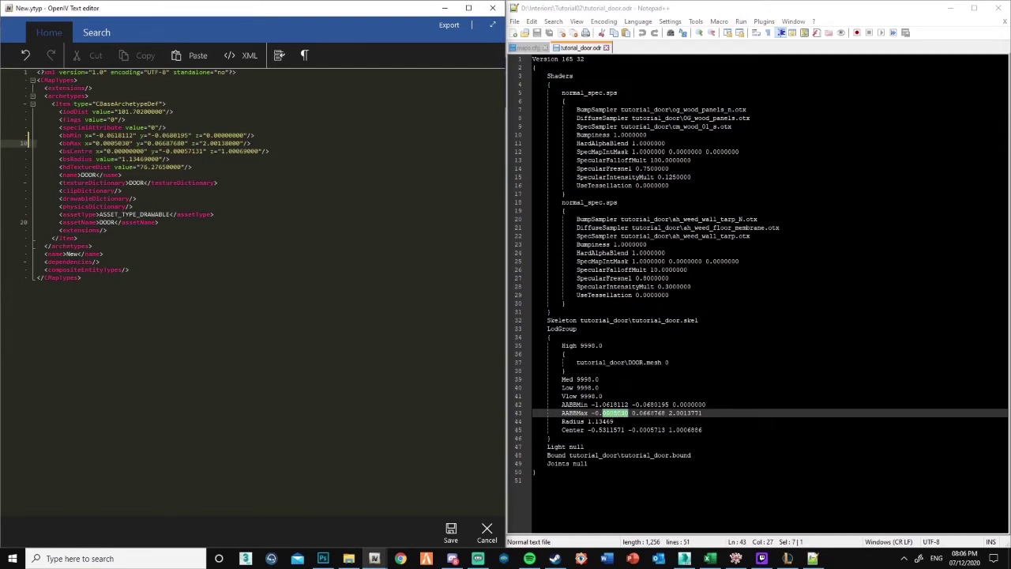
Copy the AABBMax y and z decimals into bbMax, making y 0.06687680 and z 2.0013771.
key(alt+Tab)
double_click(652, 413)
key(ctrl+c)
key(alt+Tab)
double_click(166, 143)
key(ctrl+v)
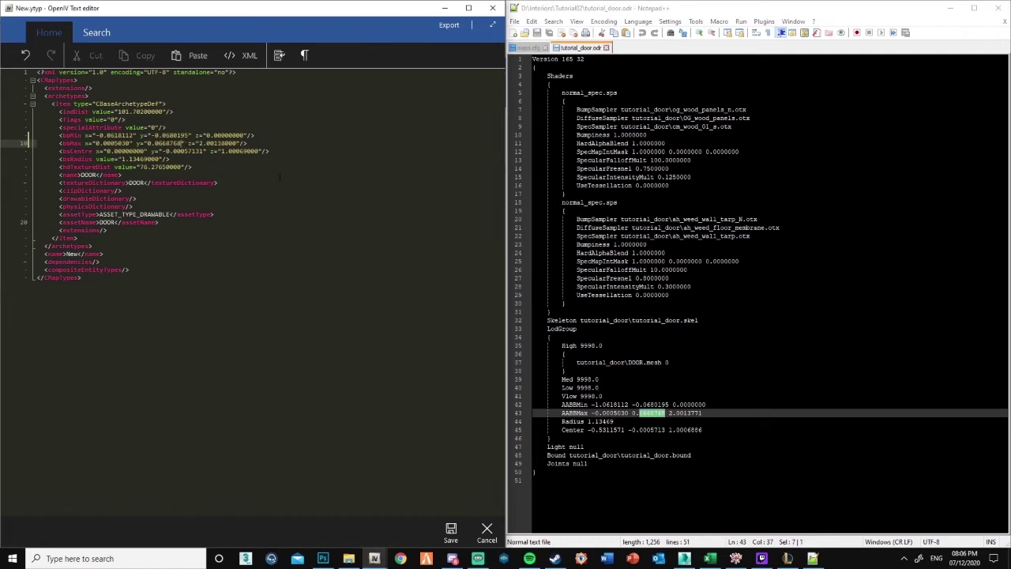
text(0)
double_click(689, 413)
key(ctrl+c)
double_click(225, 143)
key(ctrl+v)
Correct signs and pad decimals so bbMin has x -1.06181120, y -0.06801950 and bbMax has x -0.00050300, z 2.00137710.
click(221, 151)
click(207, 135)
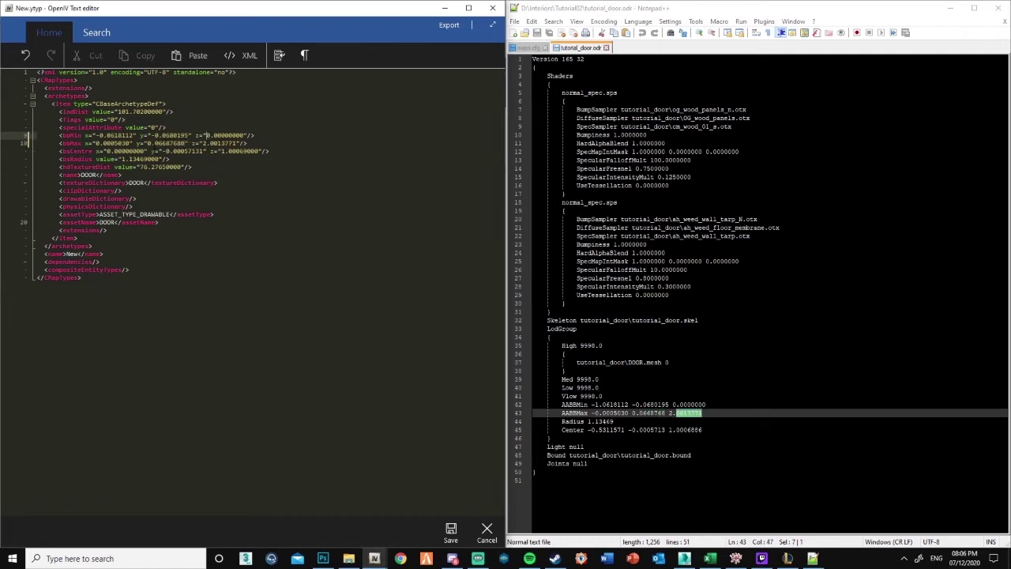
click(145, 143)
click(97, 143)
text(-)
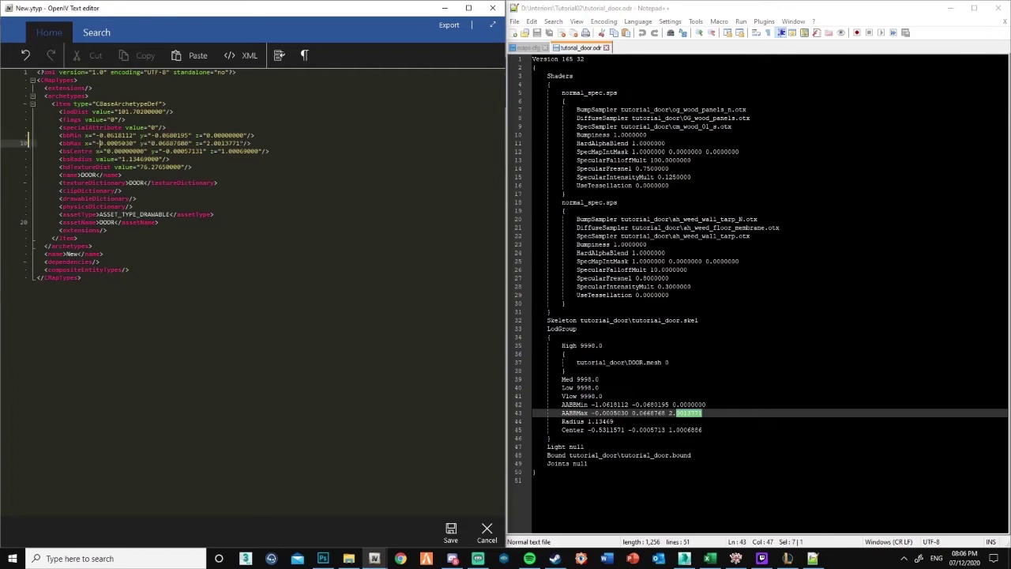
click(101, 135)
text(0)
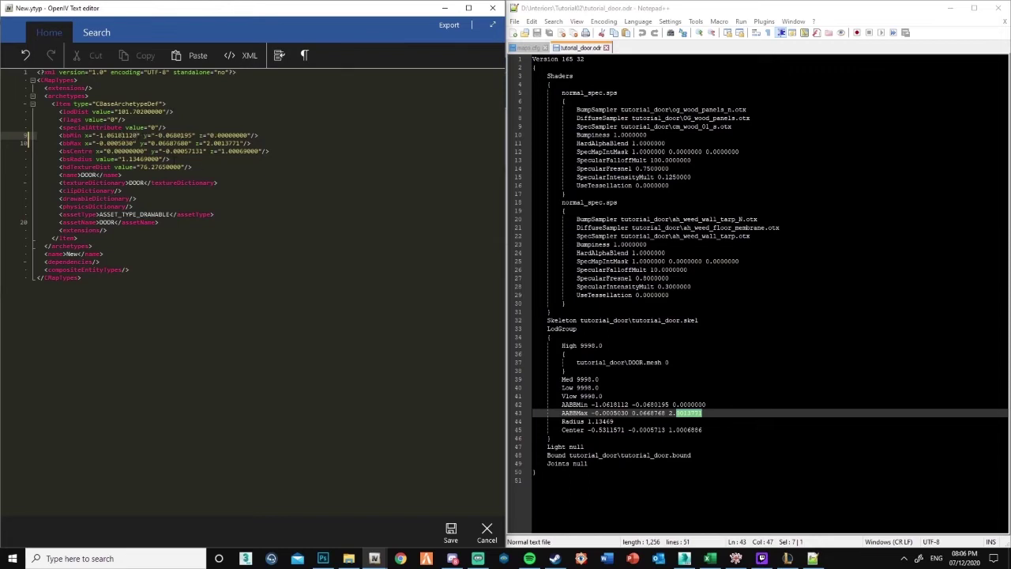
text(0)
click(118, 143)
text(0)
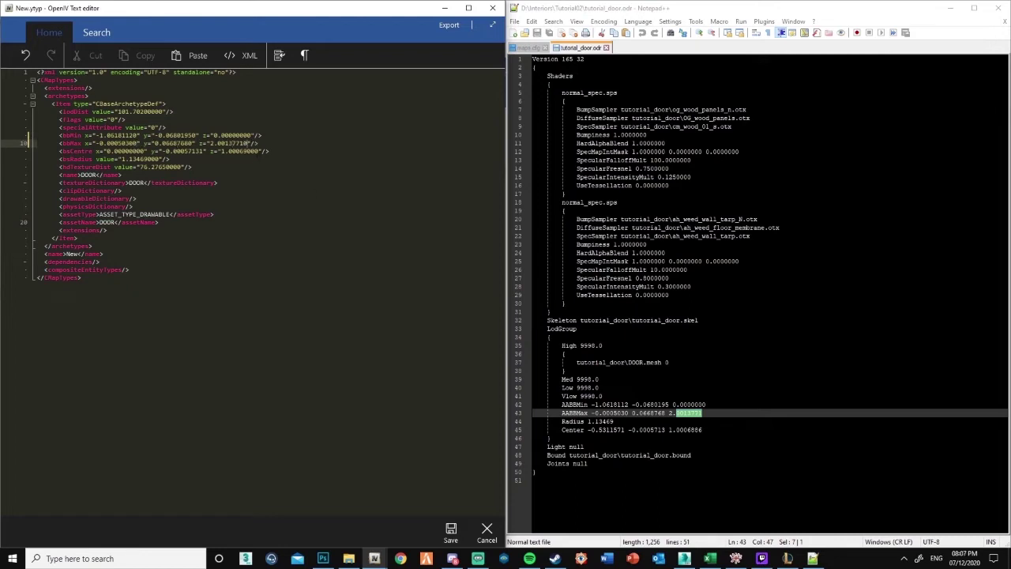
Copy the Center z and y decimals from tutorial_door.odr into bsCentre, making z 1.00068860 and y -0.00057130.
double_click(689, 430)
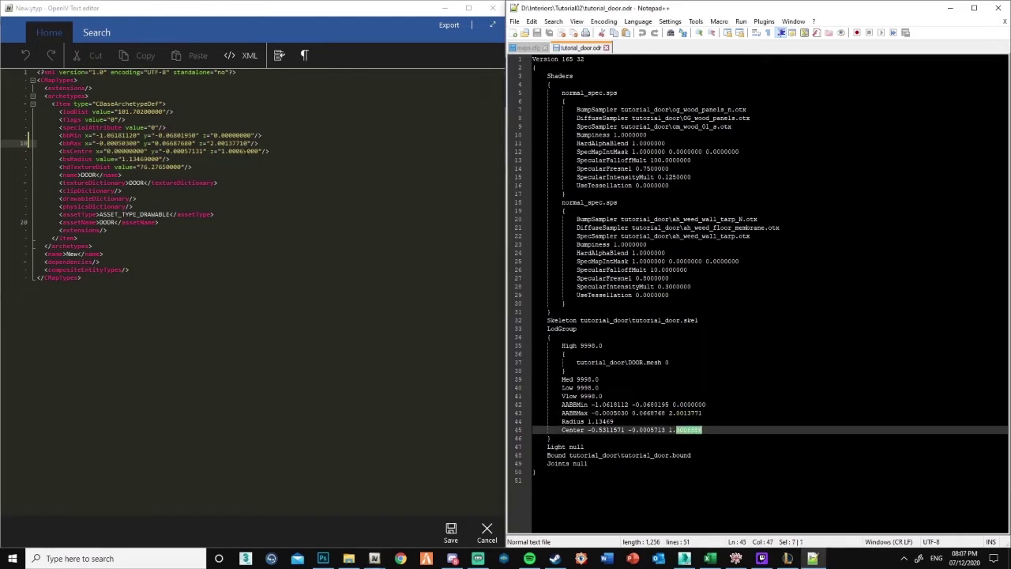
key(alt+Tab)
key(ctrl+v)
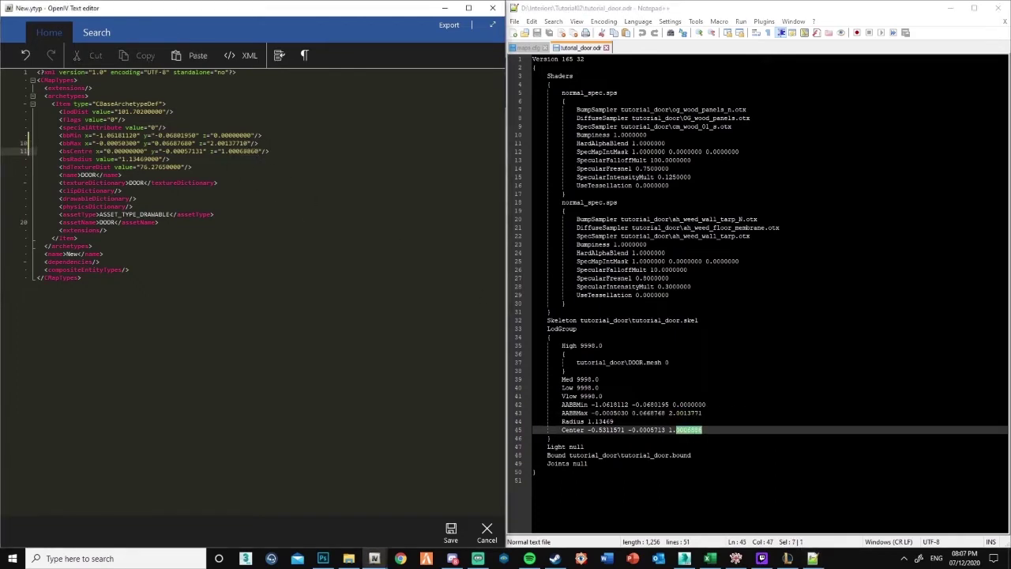
key(alt+Tab)
double_click(652, 430)
key(ctrl+c)
key(alt+Tab)
double_click(188, 151)
key(ctrl+v)
text(0)
Copy the Center x value from tutorial_door.odr into bsCentre, making x -0.53115710.
key(alt+Tab)
double_click(611, 430)
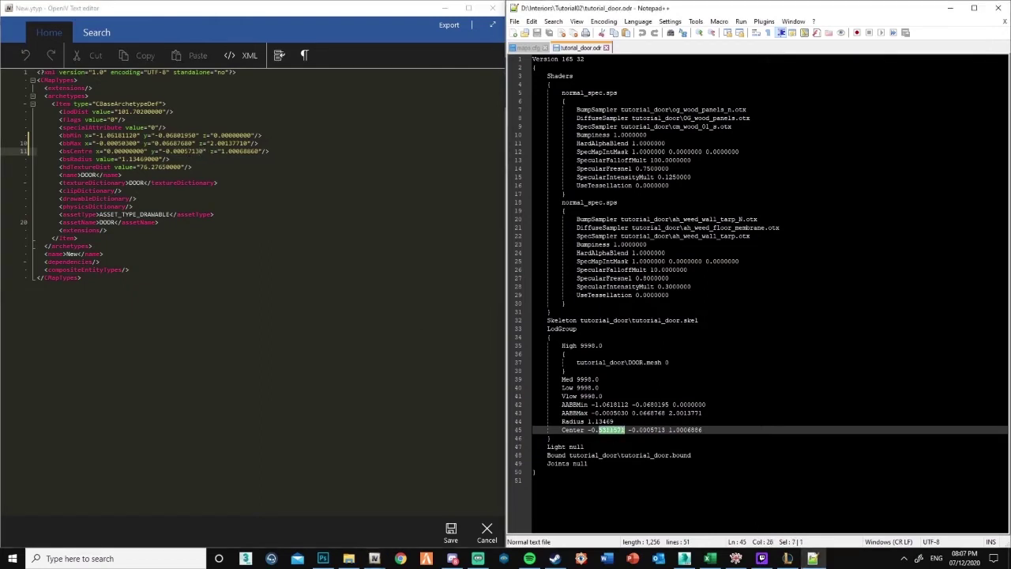
key(ctrl+c)
key(alt+Tab)
double_click(129, 151)
key(ctrl+v)
text(0)
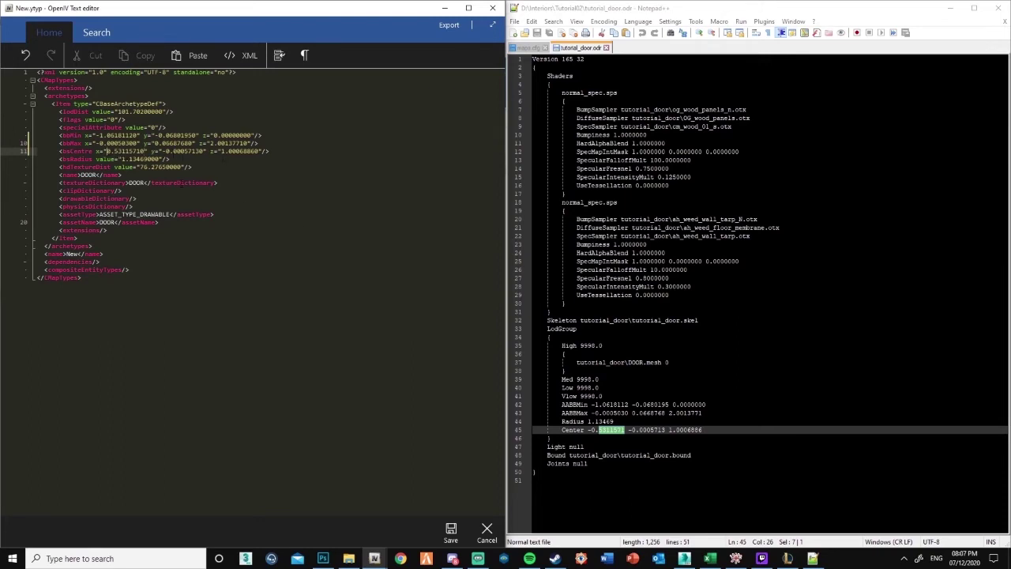
text(-)
click(185, 167)
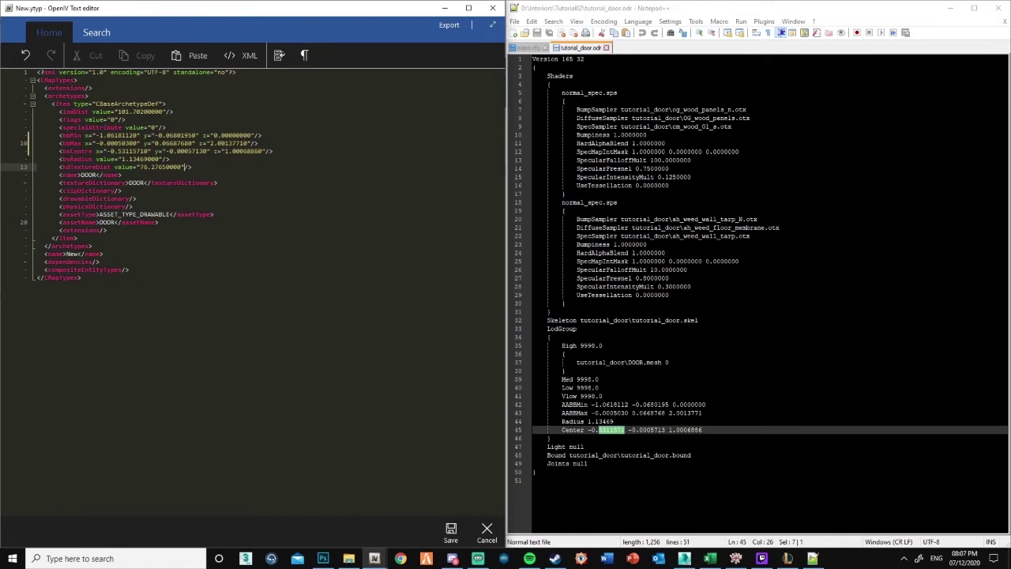
Replace DOOR with tutorial_door in New.ytyp's assetName, textureDictionary and name entries, and save the file.
double_click(598, 362)
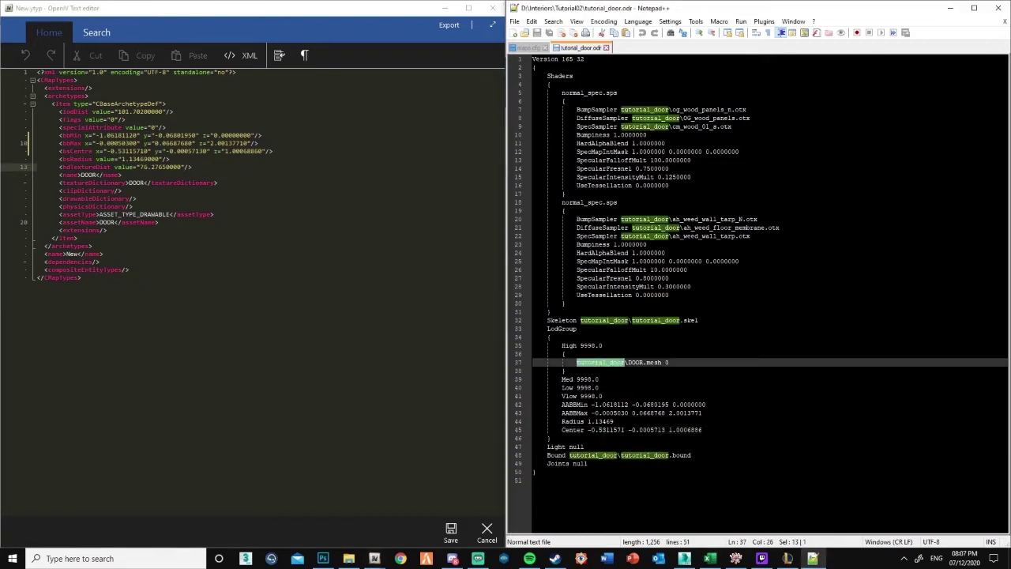
double_click(107, 222)
key(ctrl+v)
double_click(136, 182)
key(ctrl+v)
double_click(88, 174)
key(ctrl+v)
click(6, 188)
drag(252, 183, 34, 182)
click(260, 199)
key(ctrl+s)
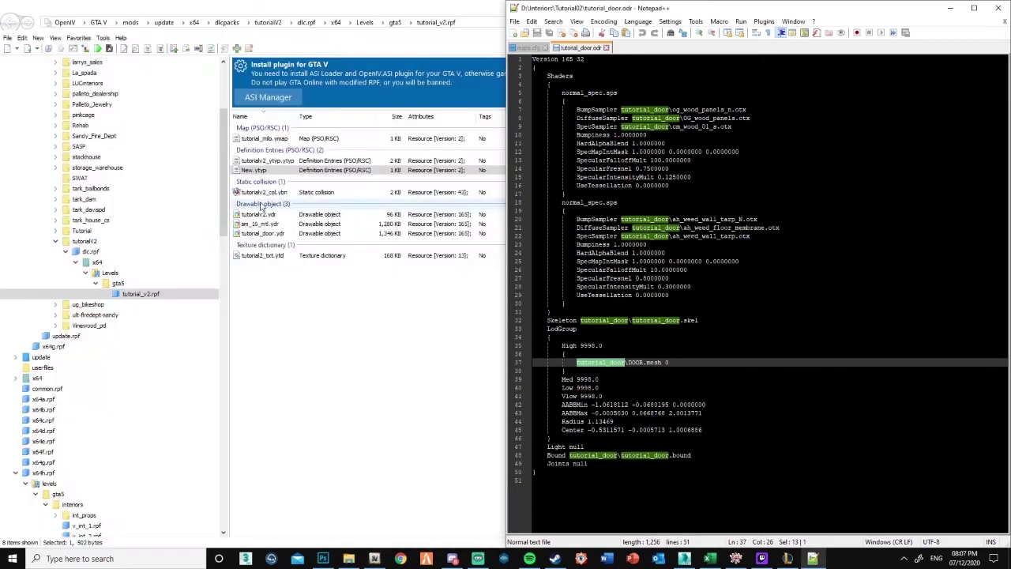
Reopen New.ytyp, copy the complete tutorial_door CBaseArchetypeDef item block and close the viewer.
right_click(267, 173)
click(300, 184)
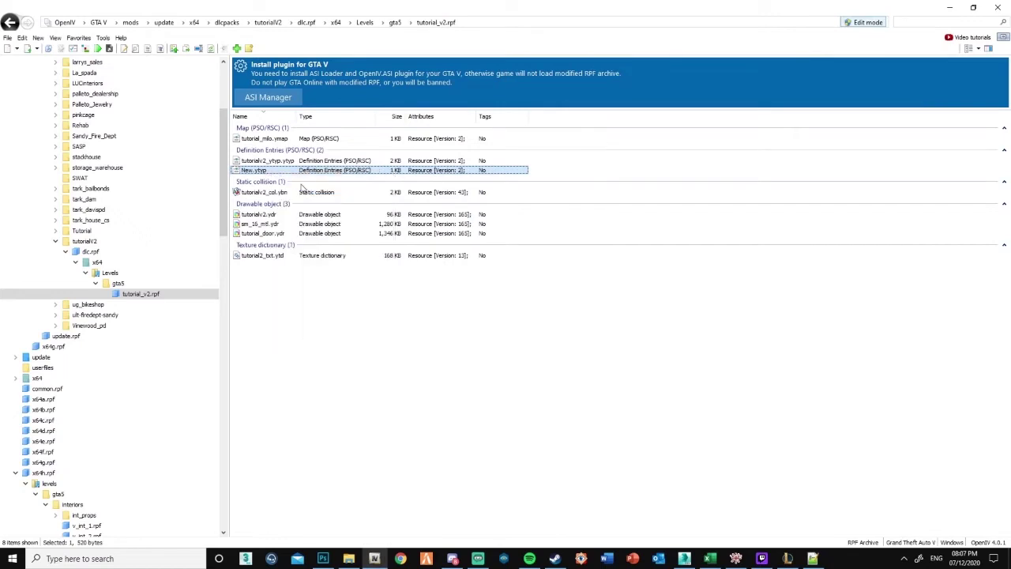
click(745, 8)
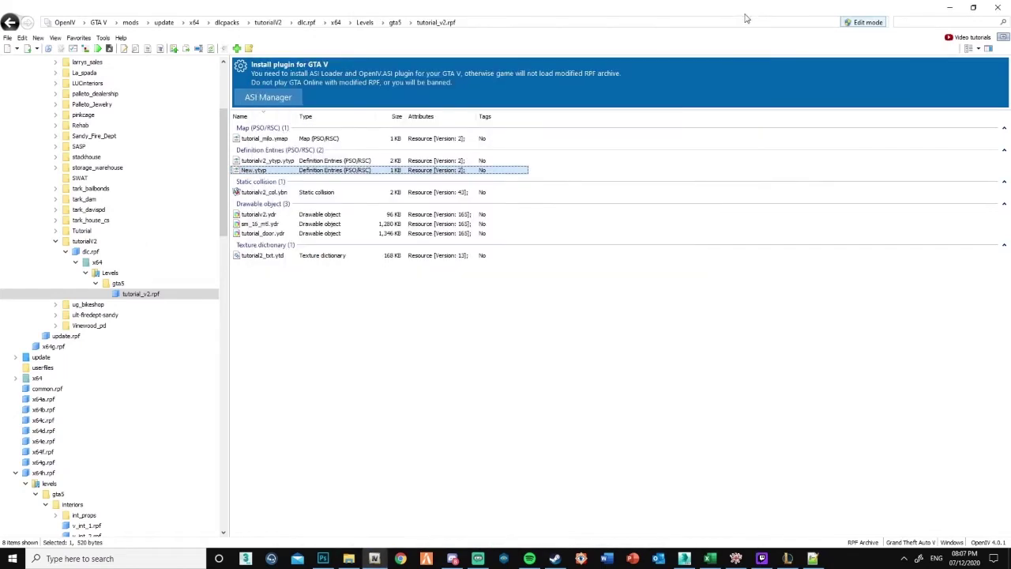
right_click(267, 171)
click(295, 178)
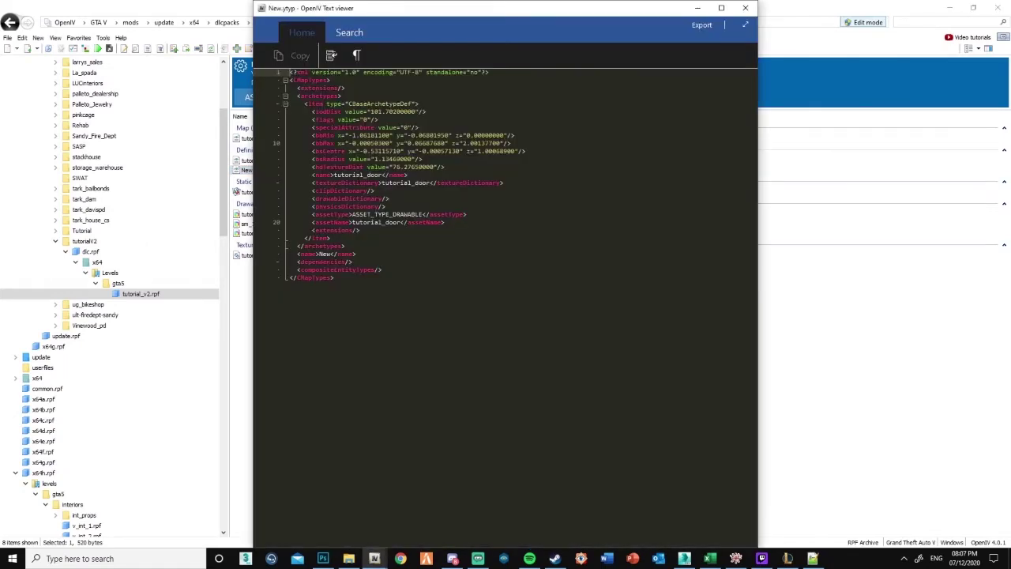
drag(345, 237, 342, 96)
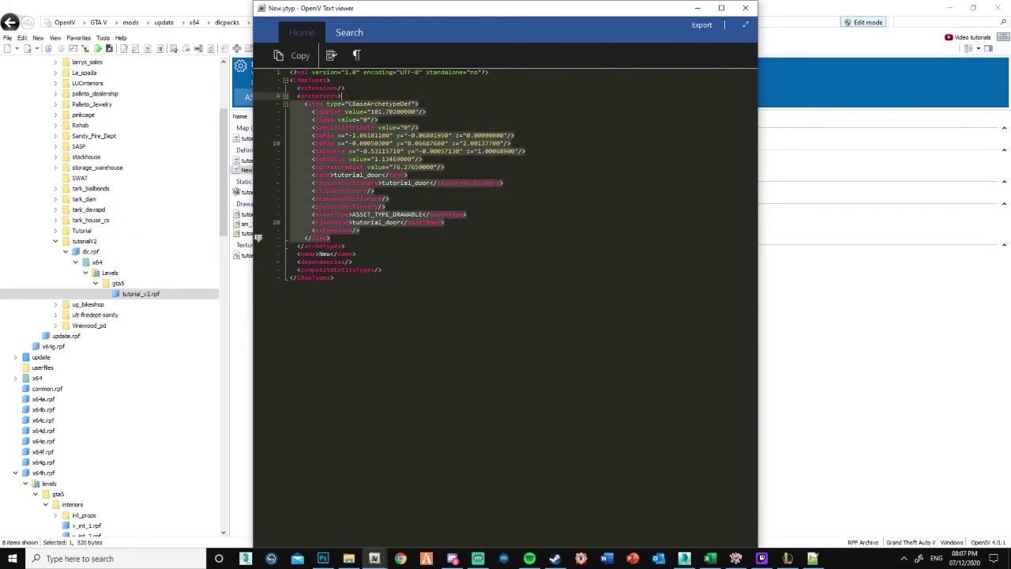
click(745, 8)
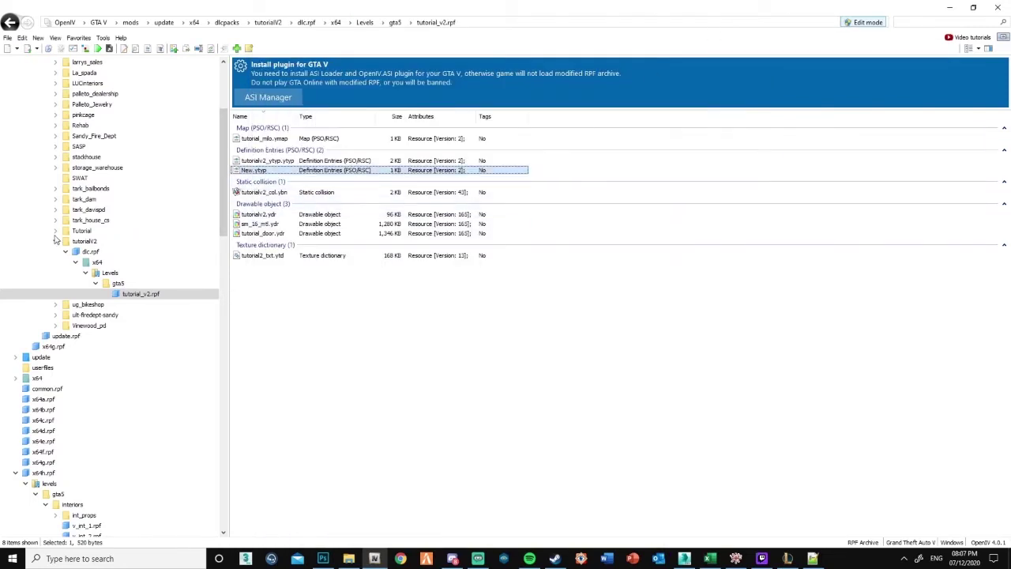
Browse the Tutorial dlcpack's dlc.rpf to x64/Levels/gta5/Tutorial_Int.rpf and open Tutorial_ytyp.ytyp for editing.
click(81, 229)
double_click(274, 140)
click(274, 139)
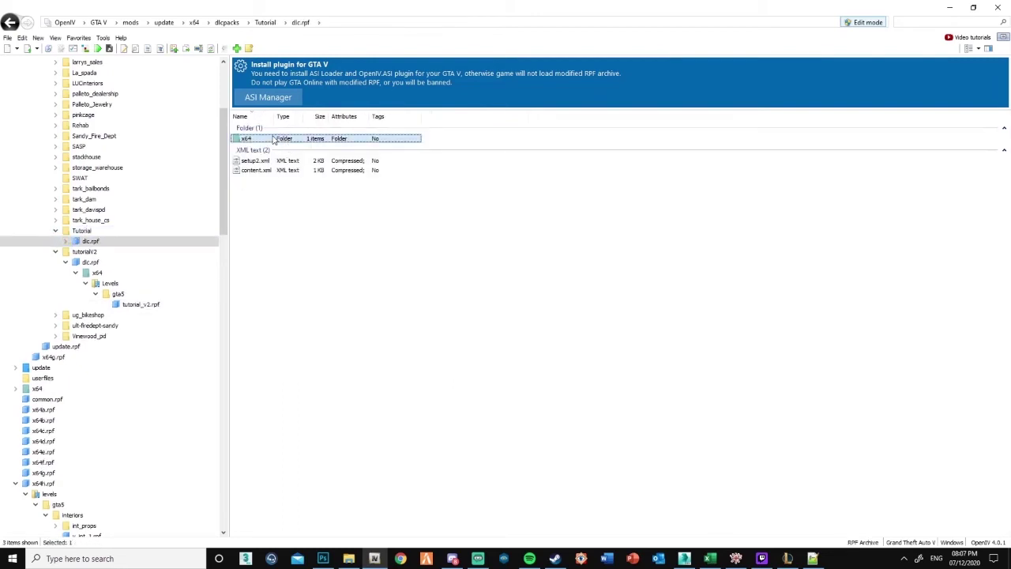
double_click(274, 139)
double_click(272, 139)
double_click(270, 140)
click(268, 139)
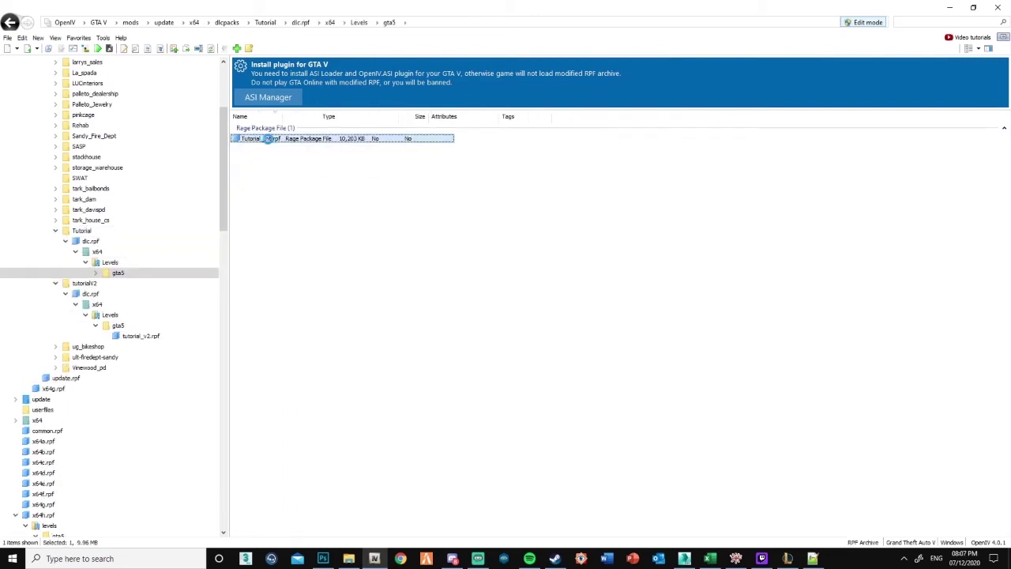
double_click(268, 139)
right_click(267, 140)
click(289, 160)
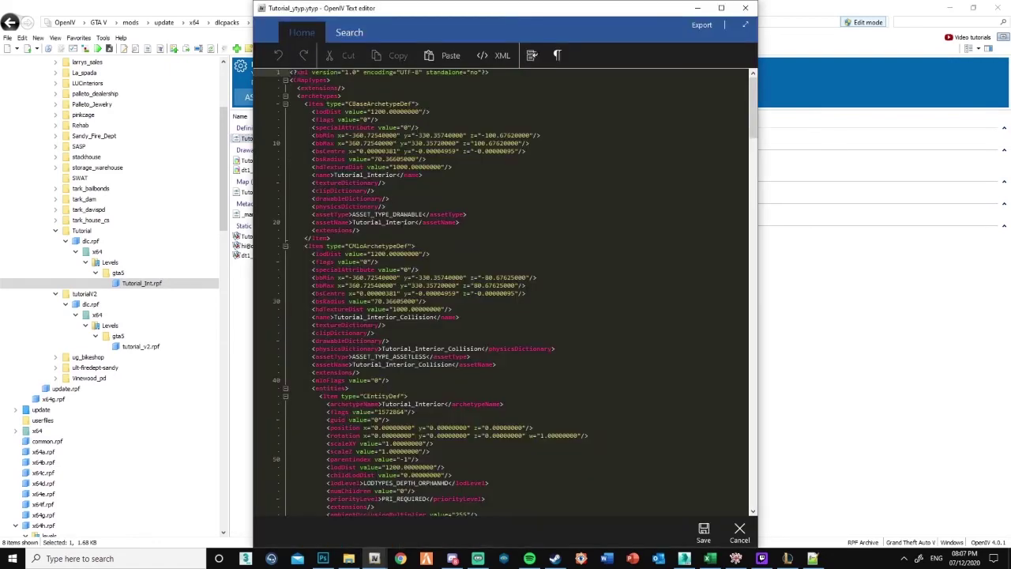
Paste the tutorial_door archetype item after the Tutorial_Interior item in Tutorial_ytyp.ytyp and save the file.
click(379, 236)
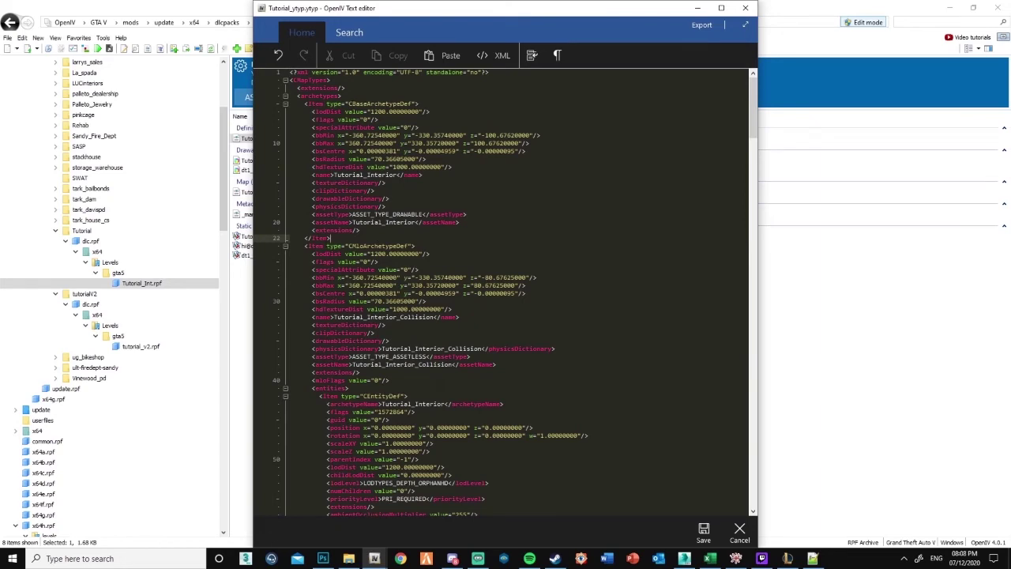
text(<Item type="CBaseArchetypeDef"> <lodDist value="101.70200000"/> <flags value="0"/> <specialAttribute value="0"/> <bbMin x="-1.00181100" y="-0.06801950" z="0.00000000"/> <bbMax x="-0.00050300" y="0.06687600" z="2.00137700"/> <bsCentre x="-0.50115710" y="-0.00057130" z="1.00068900"/> <bsRadius value="1.13469000"/> <hdTextureDist value="76.27650000"/> <name>tutorial_door</name> <textureDictionary>tutorial_door</textureDictionary> <clipDictionary/> <drawableDictionary/> <physicsDictionary/> <assetType>ASSET_TYPE_DRAWABLE</assetType> <assetName>tutorial_door</assetName> <extensions/> </Item>)
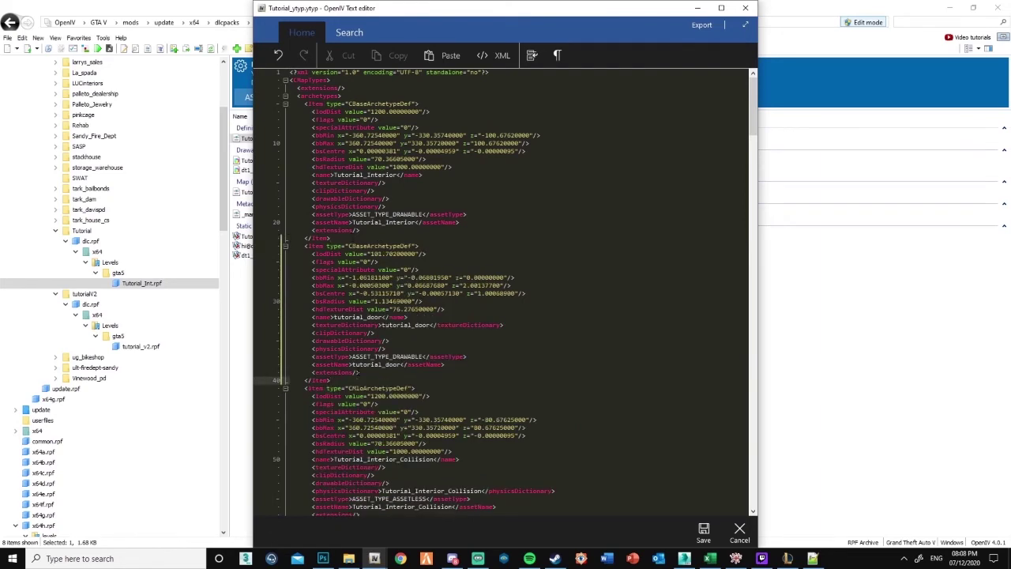
key(shift+Up)
key(shift+Up)
key(shift+Up)
key(shift+Up)
key(shift+Up)
key(shift+Up)
key(shift+Up)
key(shift+Up)
key(shift+Up)
key(shift+Up)
key(shift+Up)
key(shift+Up)
key(shift+Up)
key(shift+Up)
key(shift+Up)
key(shift+Up)
key(shift+Up)
key(shift+Up)
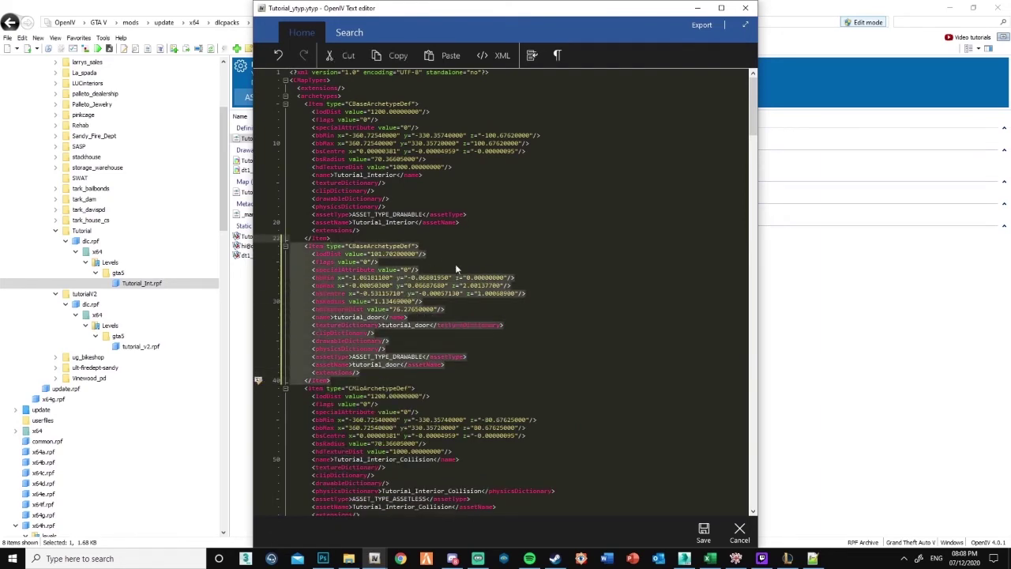
click(443, 256)
key(ctrl+s)
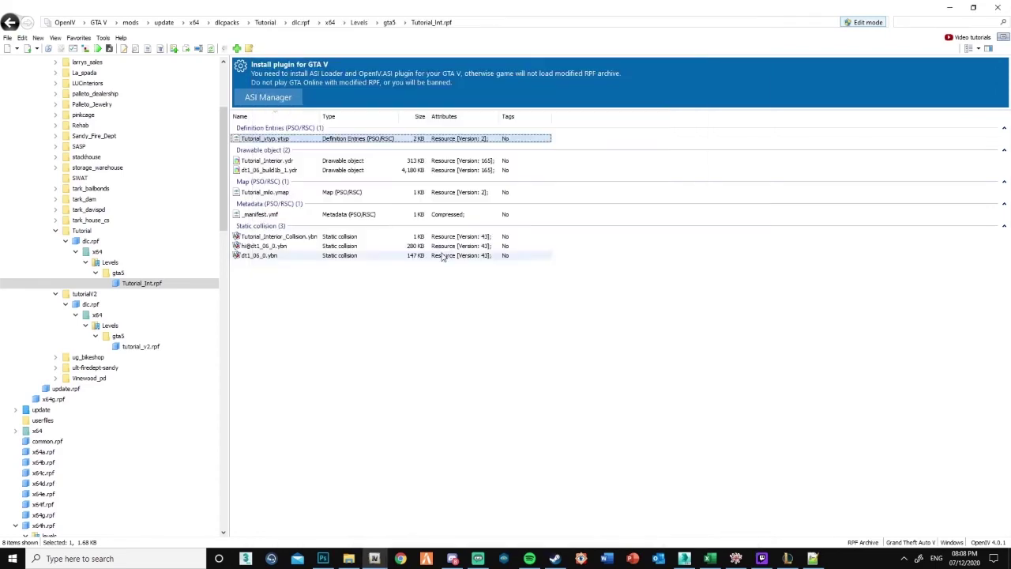
Bring up the CodeWalker world view and switch back to OpenIV.
click(737, 558)
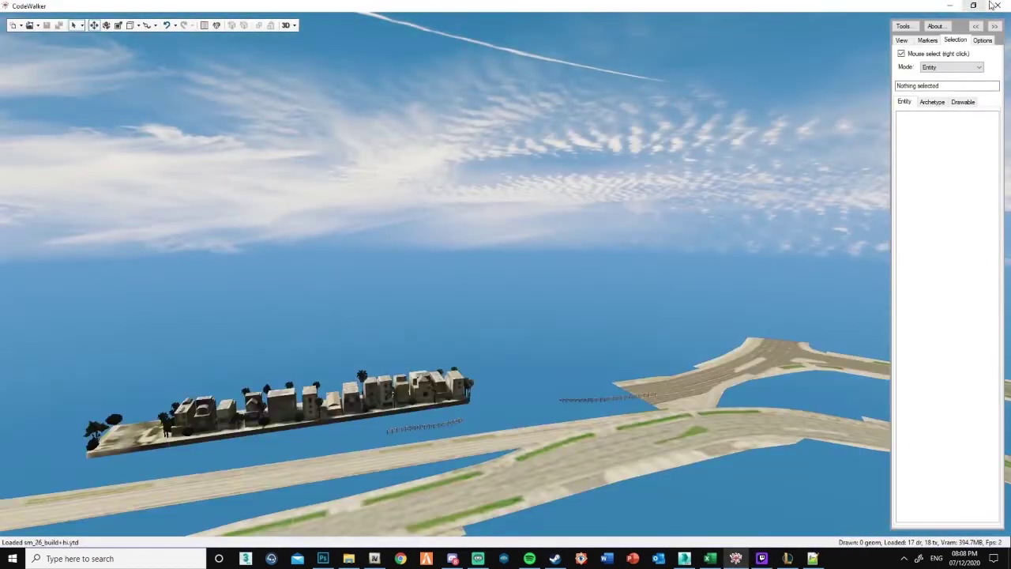
key(alt+Tab)
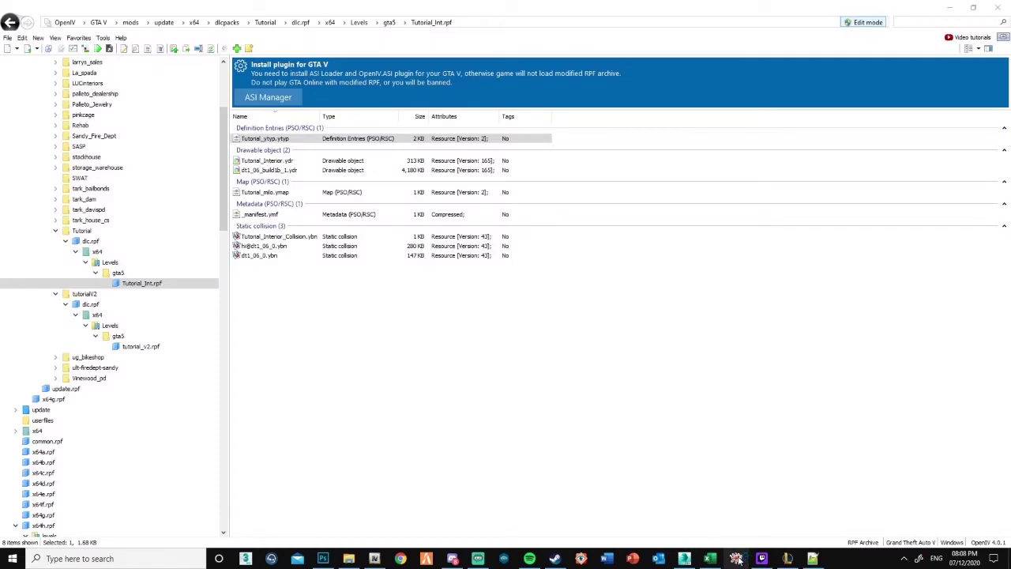
Switch to CodeWalker, enable mouse selection of entities, and open the project window.
click(737, 559)
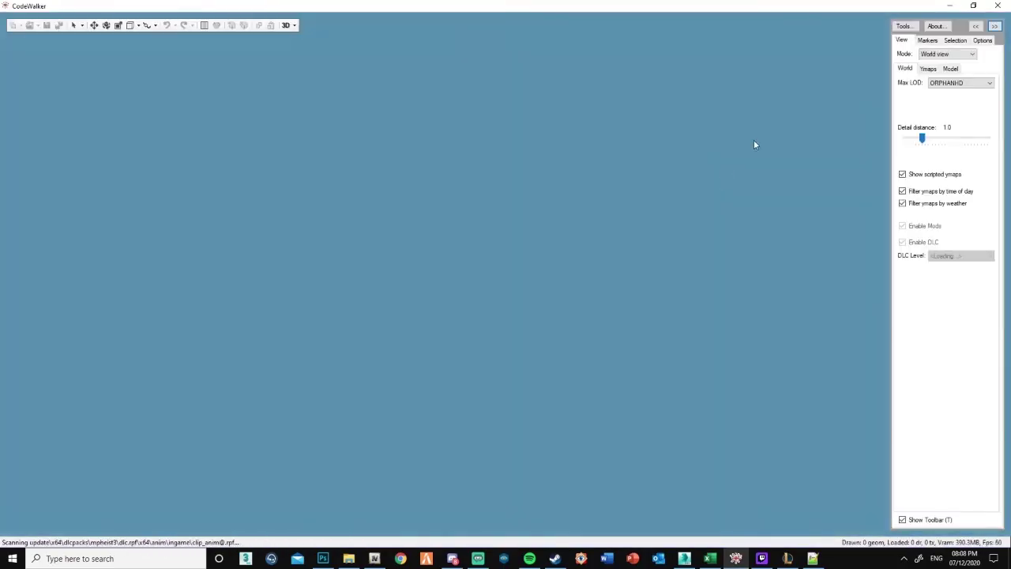
click(955, 39)
click(922, 55)
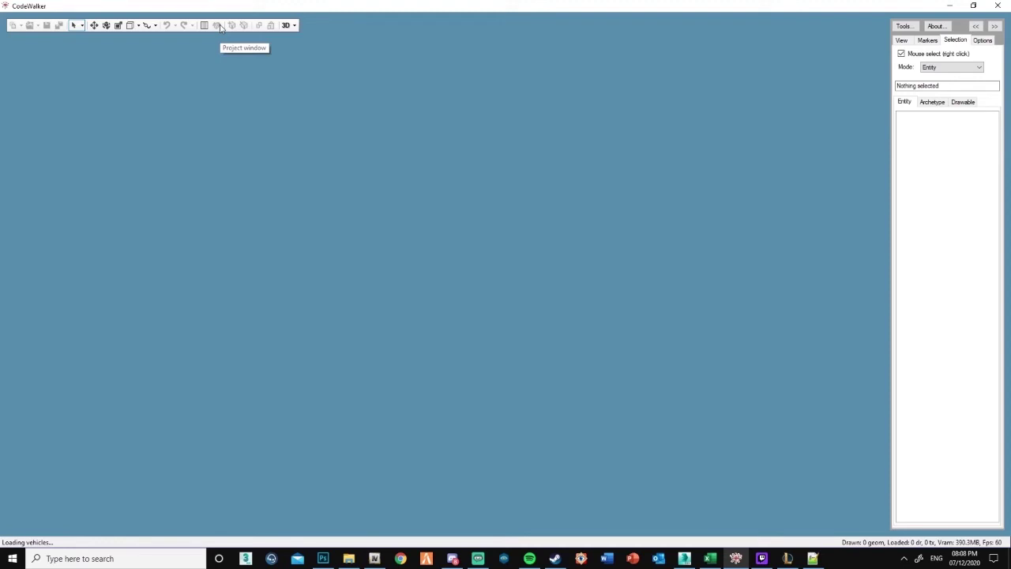
click(218, 25)
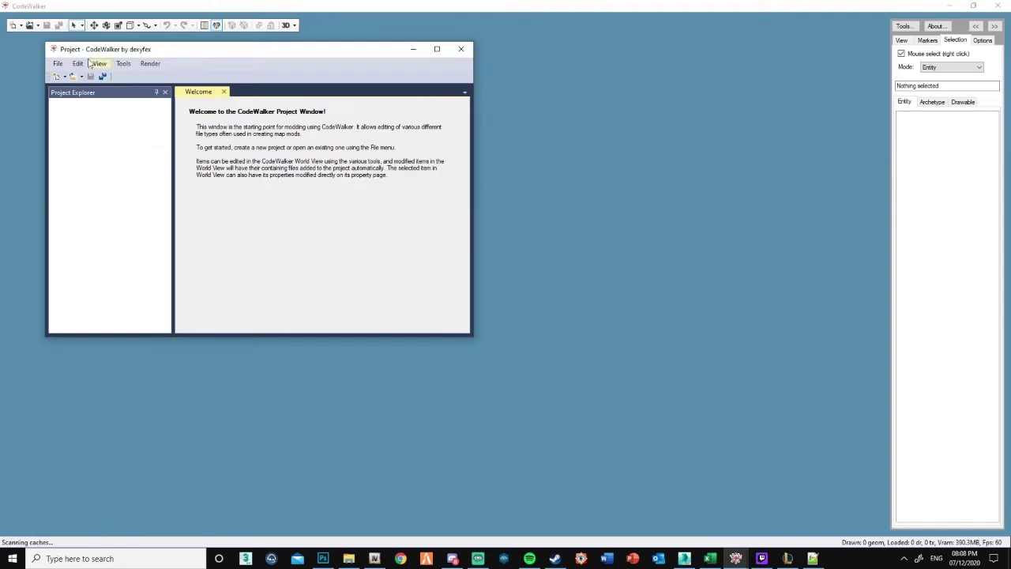
Open Tutorial_milo.ymap in the project and select its tutorial_interior_collision entity.
click(58, 64)
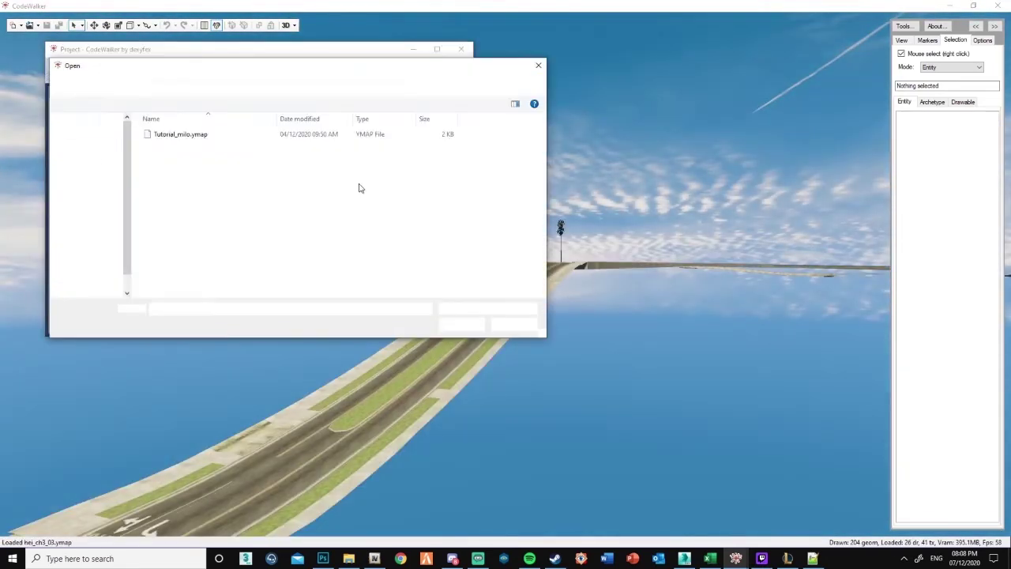
click(207, 138)
double_click(207, 139)
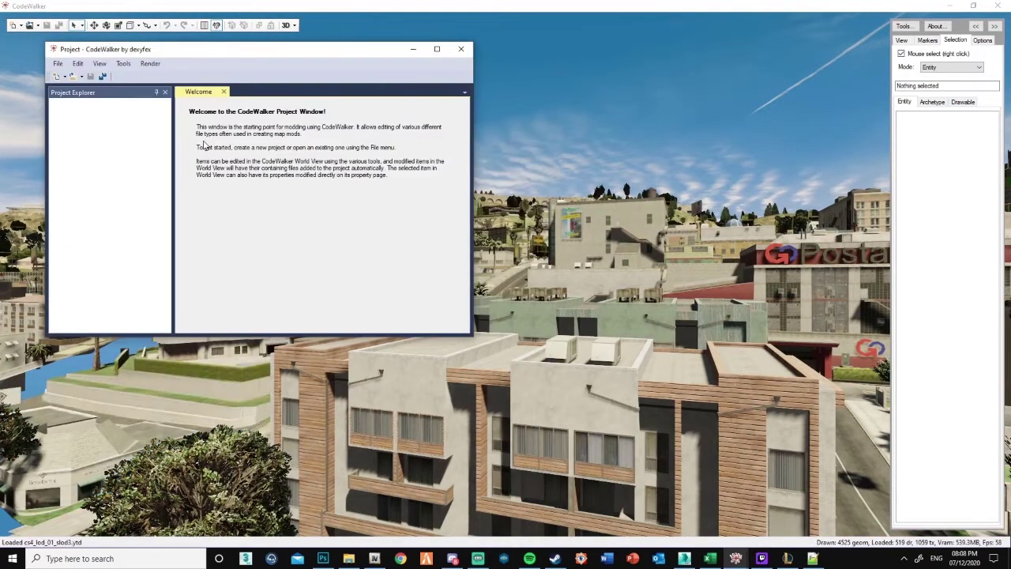
click(66, 119)
click(76, 128)
click(120, 137)
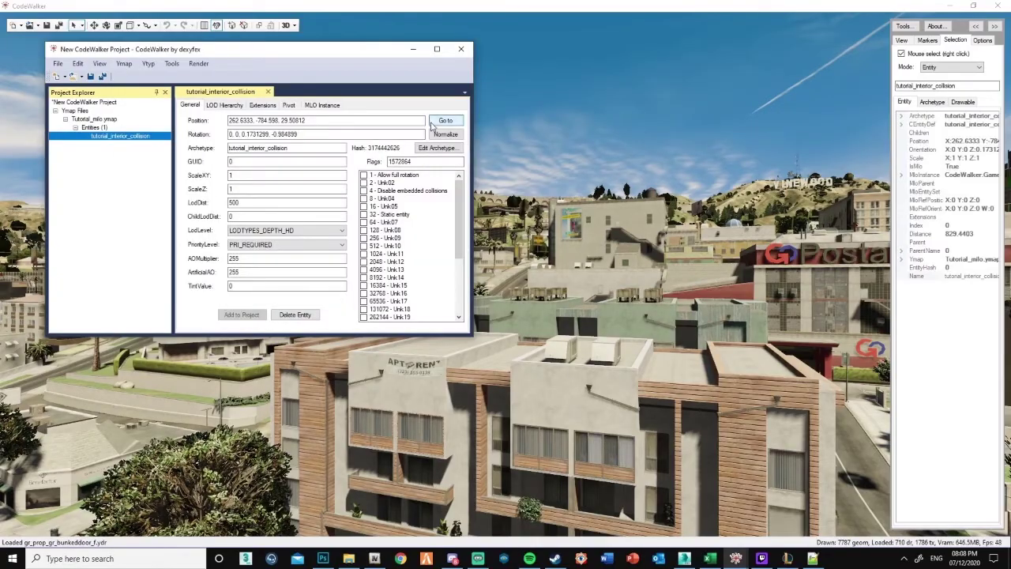
Go to the tutorial_interior_collision entity's location, select the p_cut_door_02 prop in front of the doorway, and activate the move tool.
click(446, 120)
click(413, 49)
drag(426, 197, 505, 367)
scroll(440, 314, up, 5)
scroll(440, 314, up, 10)
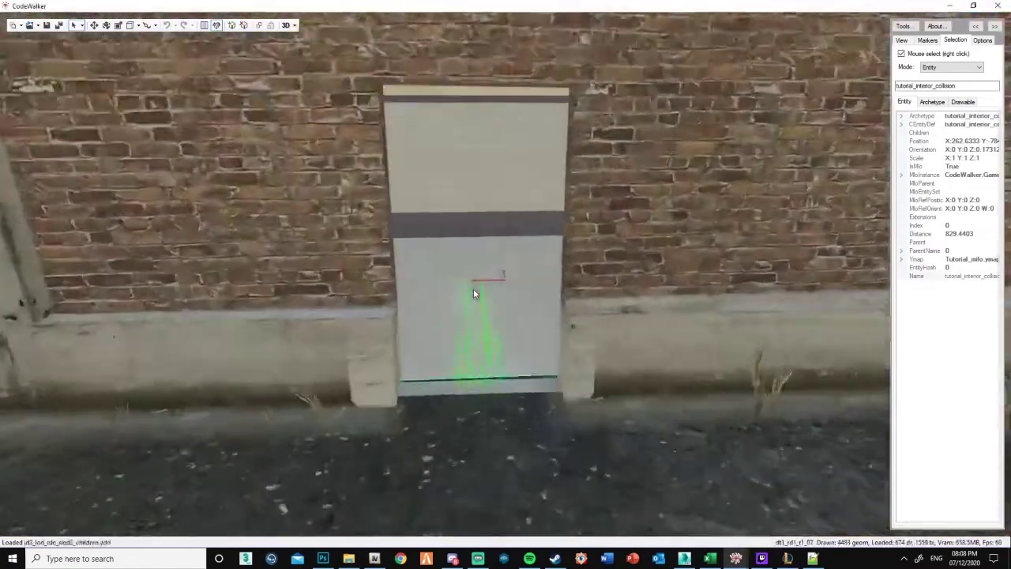
scroll(473, 293, down, 3)
scroll(487, 288, up, 3)
scroll(487, 251, down, 3)
scroll(483, 282, up, 4)
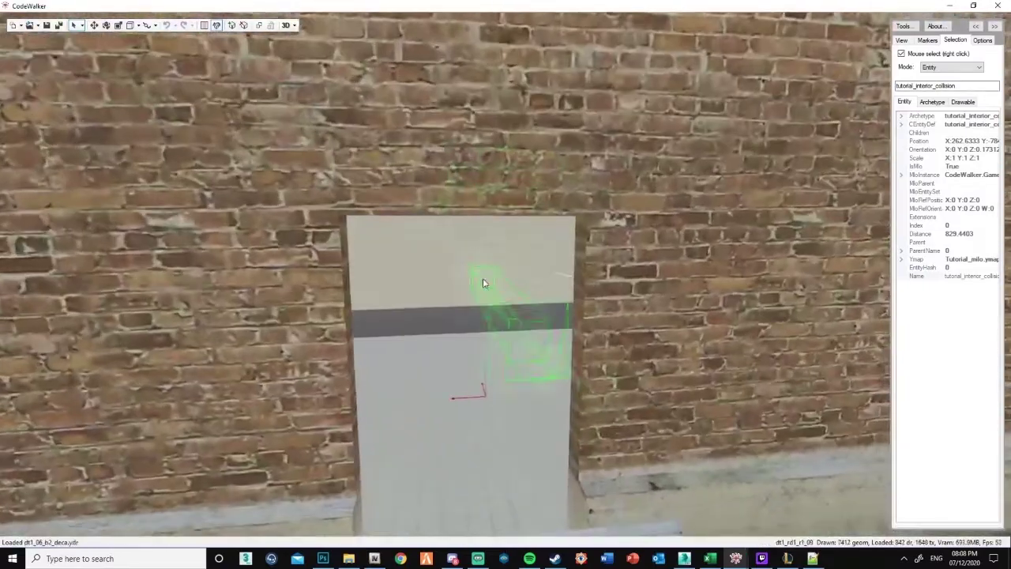
scroll(485, 283, down, 5)
right_click(519, 365)
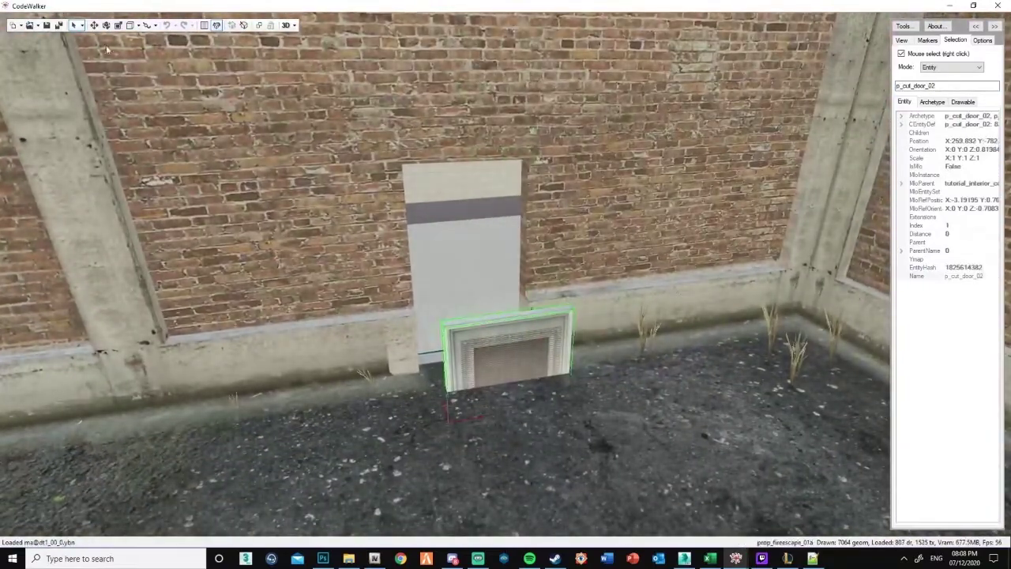
click(95, 26)
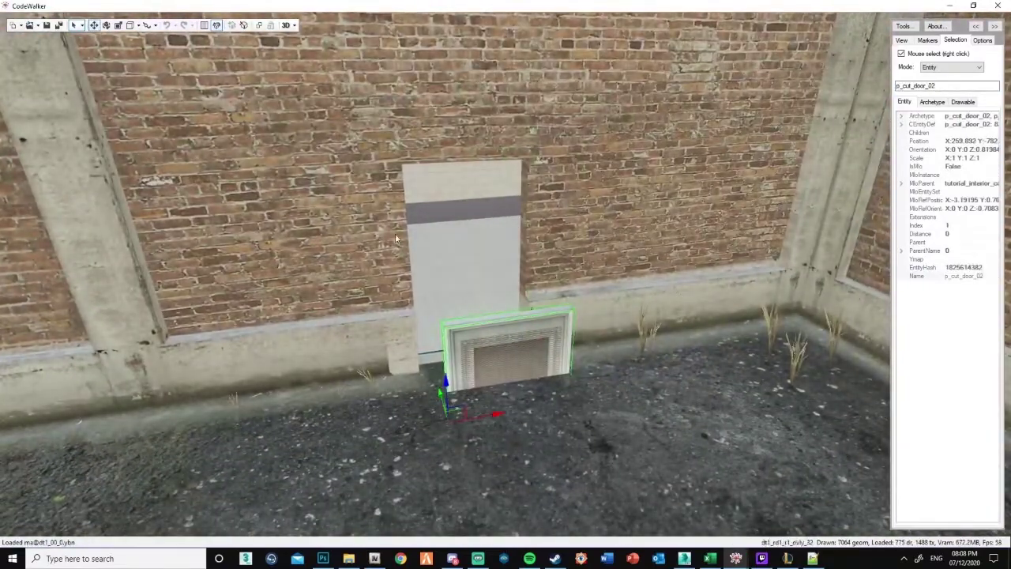
Add the selected p_cut_door_02 entity to the project and change its archetype to tutorial_door.
click(216, 26)
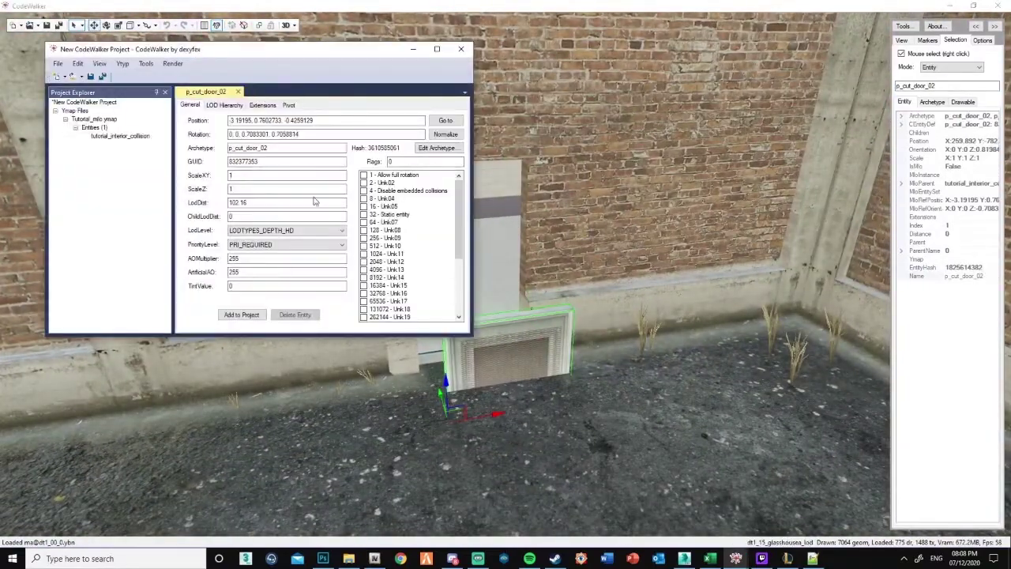
click(251, 313)
drag(286, 145, 204, 145)
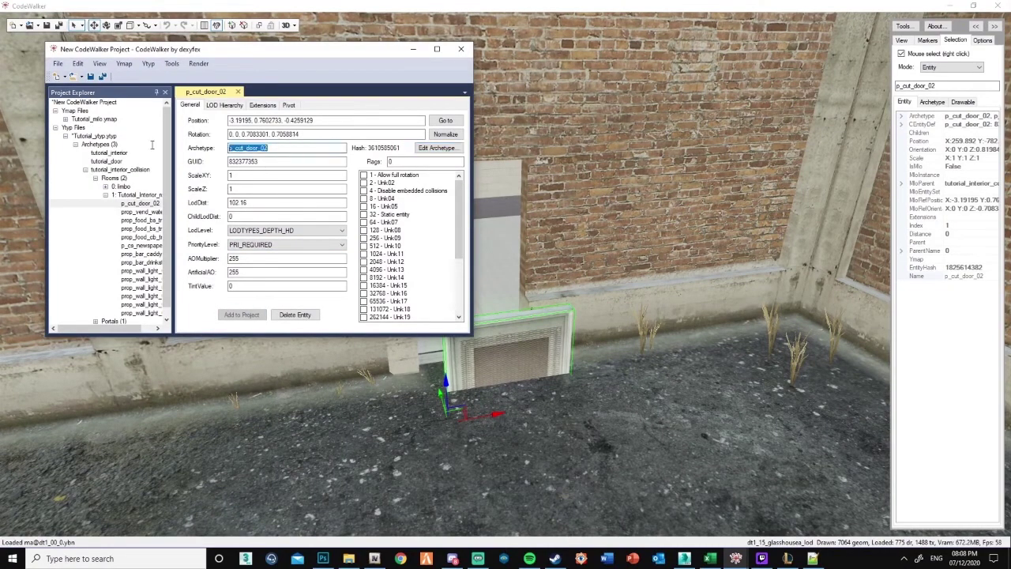
text(tutorial_)
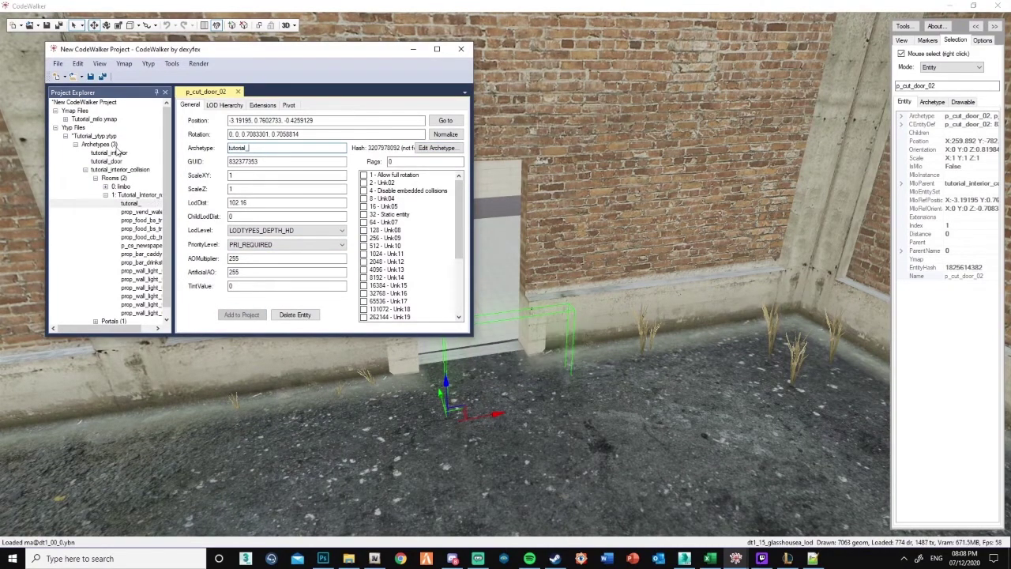
text(door)
click(412, 49)
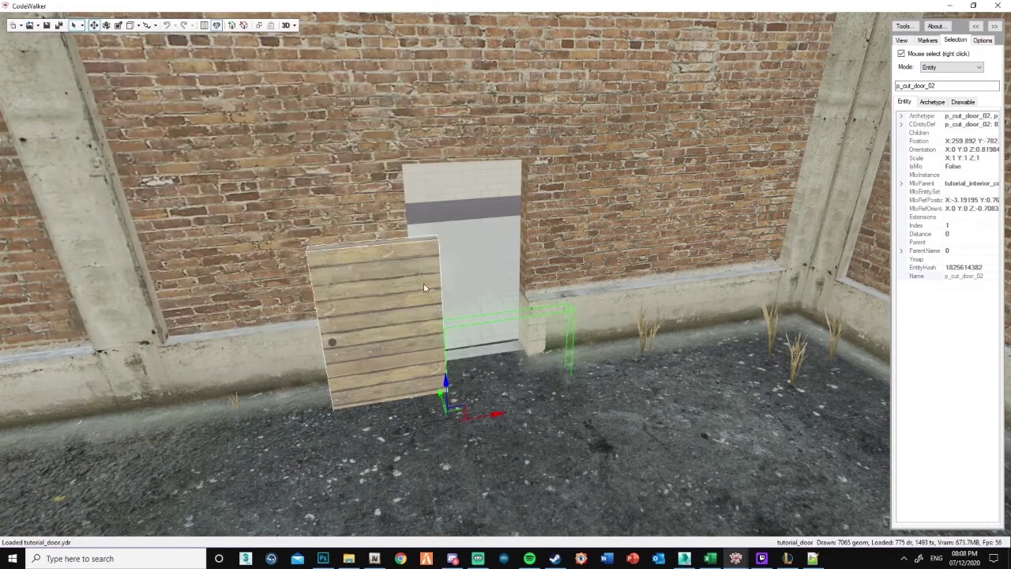
Move the tutorial_door entity up and across so it fits into the doorway in the brick wall.
drag(446, 385, 428, 346)
drag(501, 385, 568, 380)
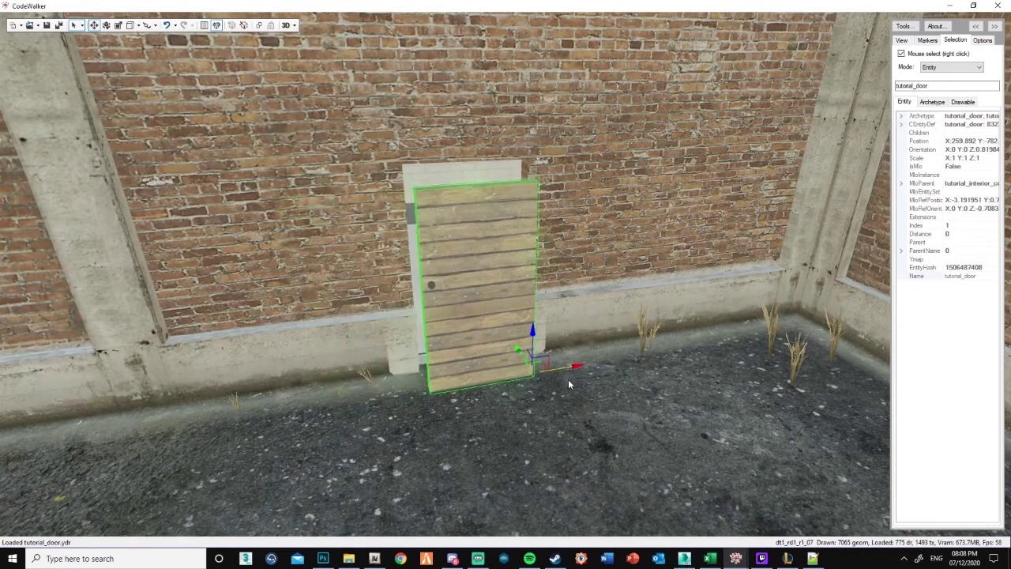
drag(505, 269, 412, 336)
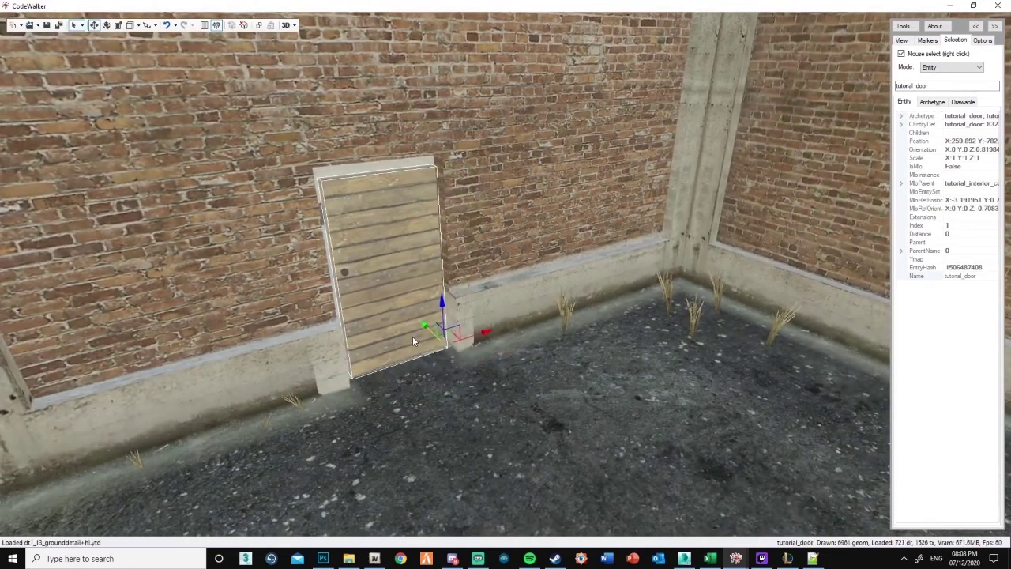
drag(526, 375, 479, 345)
key(w)
scroll(488, 401, up, 6)
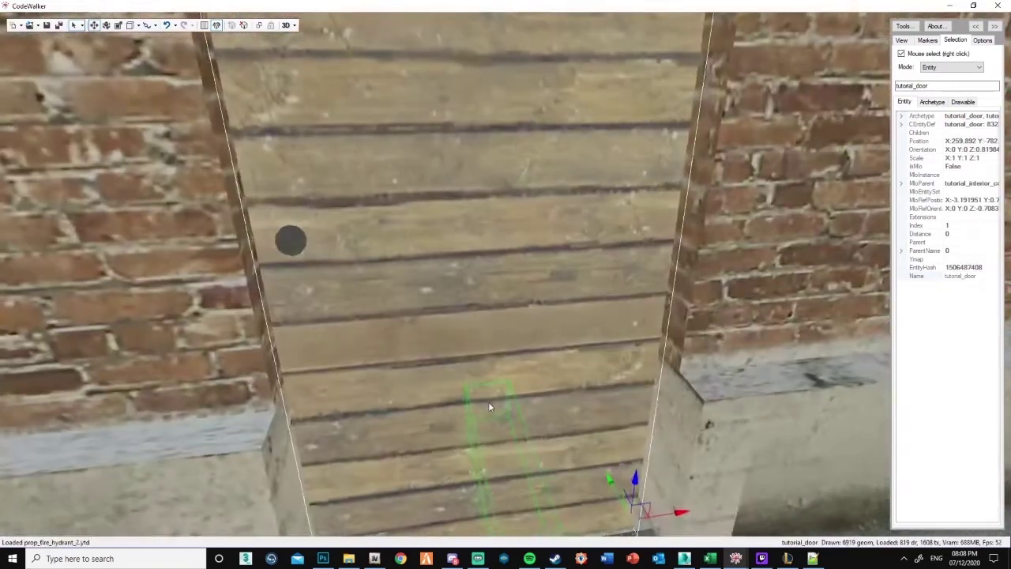
scroll(489, 402, down, 6)
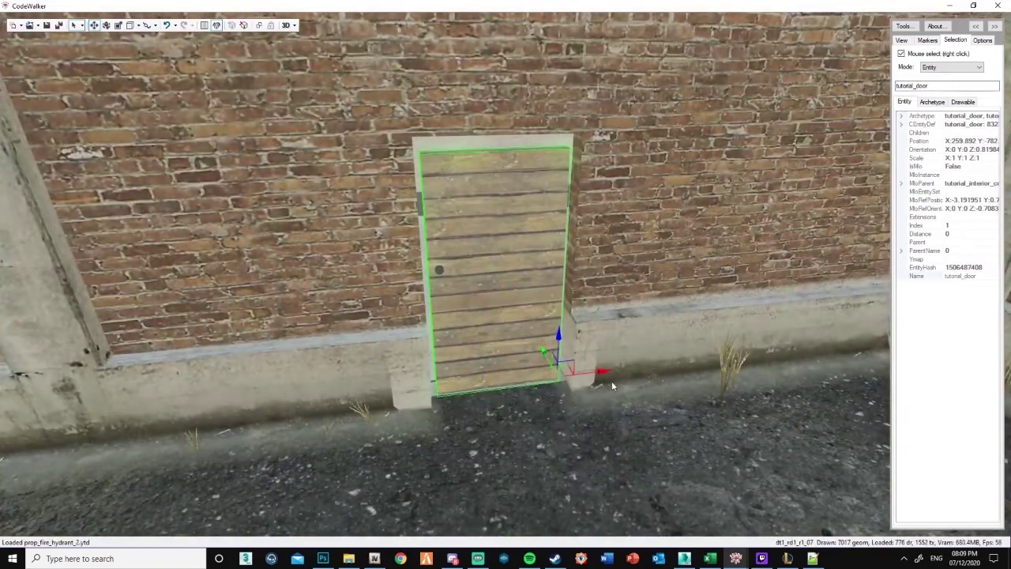
Save the edited Tutorial_ytyp.ytyp to the tutorial resource's stream folder, replacing the existing file.
click(736, 558)
click(719, 498)
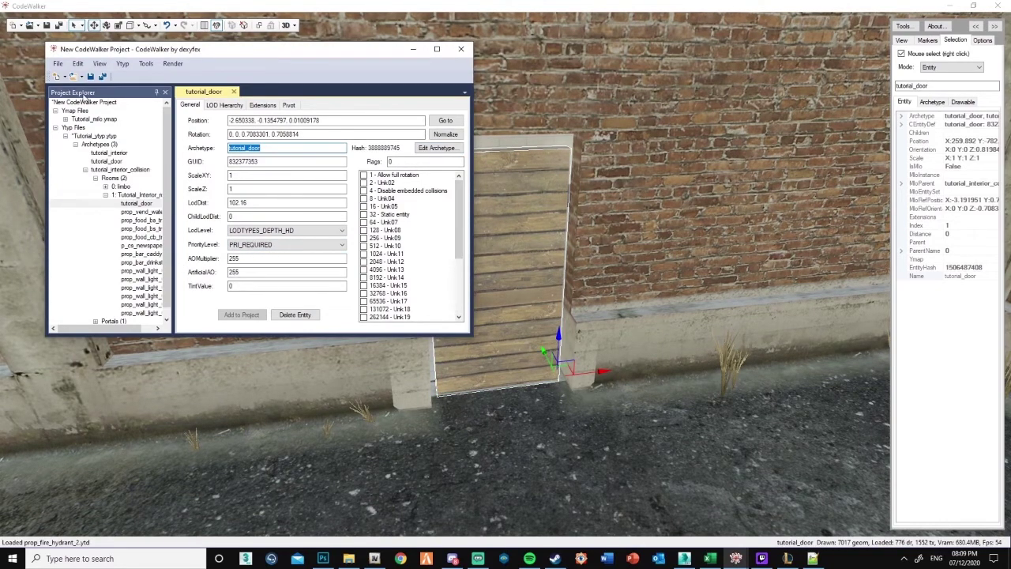
click(57, 63)
click(79, 147)
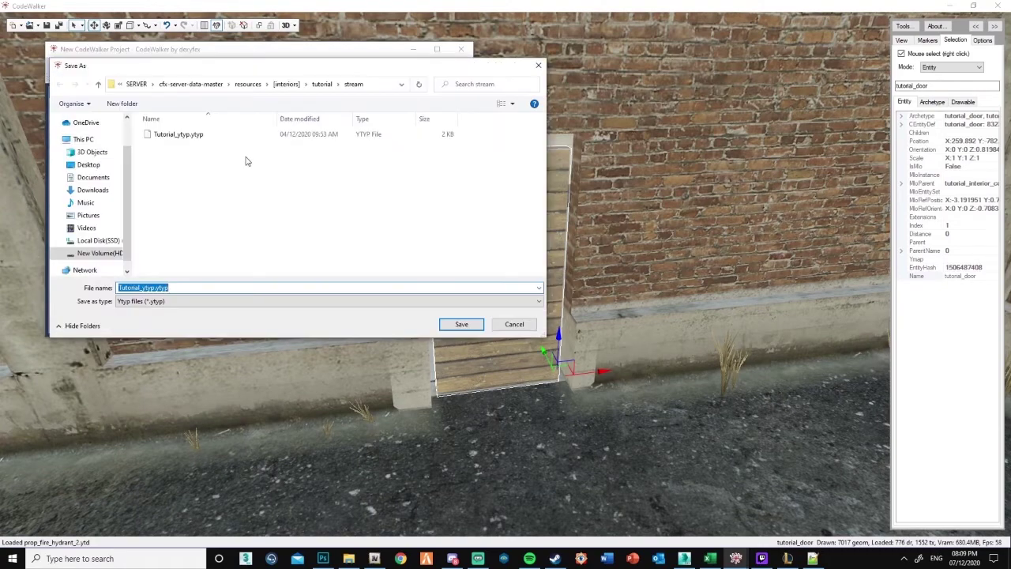
click(261, 135)
click(461, 324)
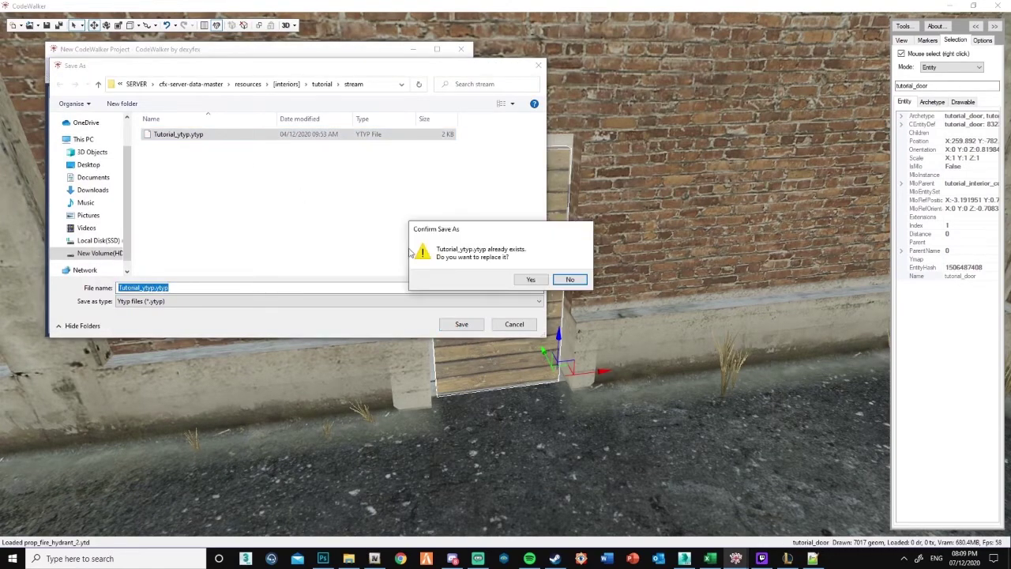
click(531, 279)
Generate the project's manifest and save it as _manifest.ymf in the stream folder, replacing the existing file.
click(146, 63)
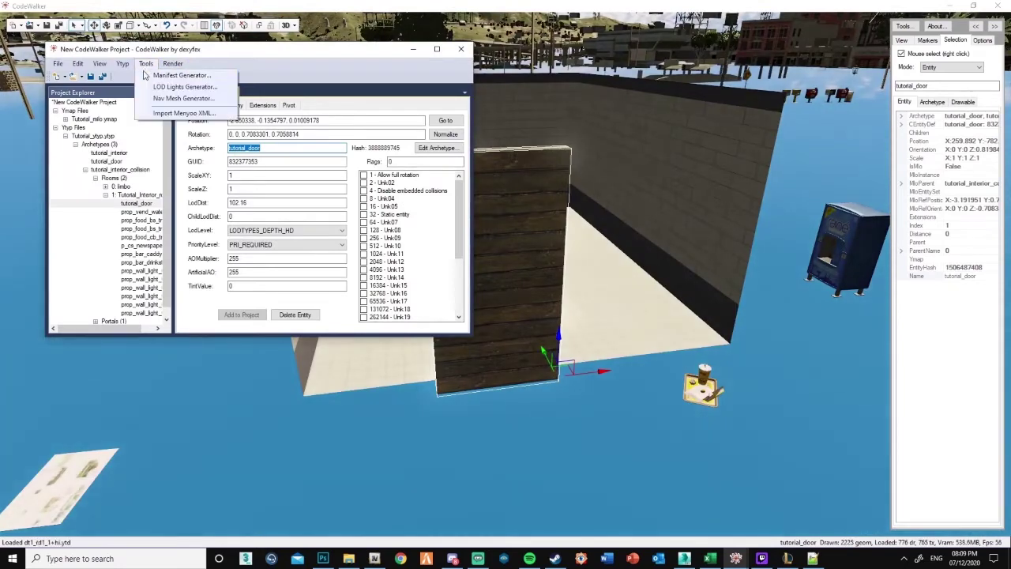
click(187, 74)
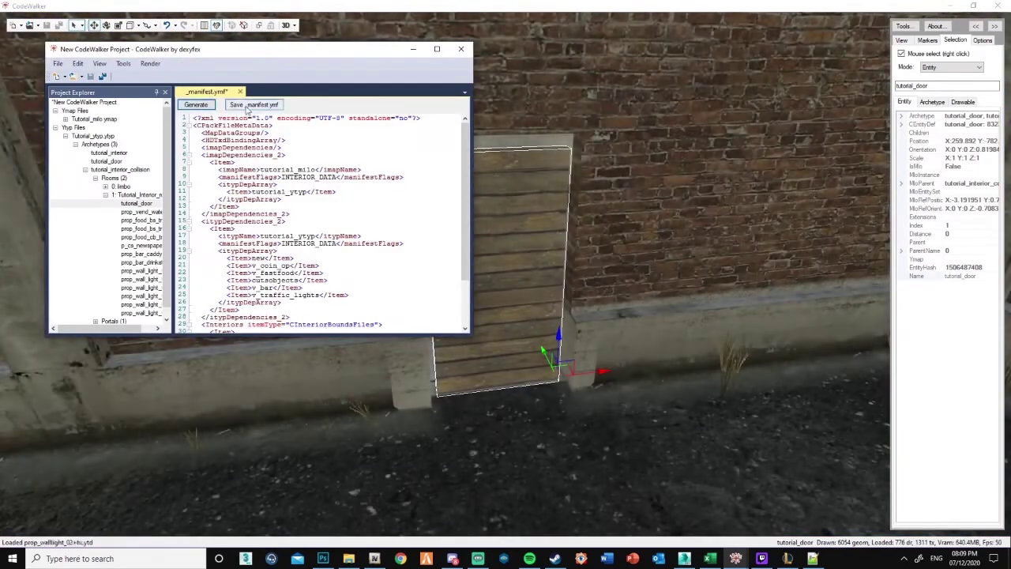
click(249, 105)
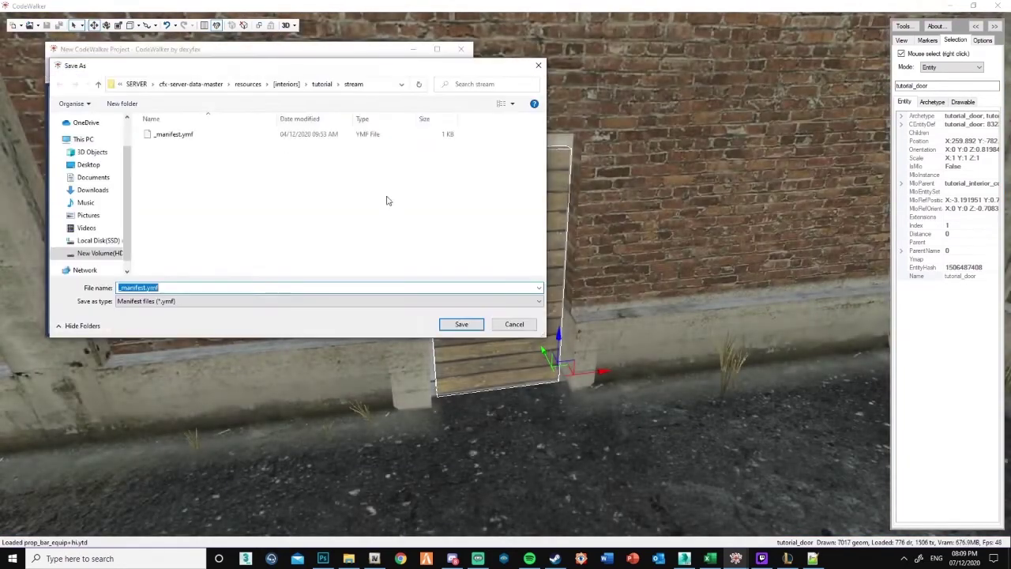
click(461, 324)
click(529, 280)
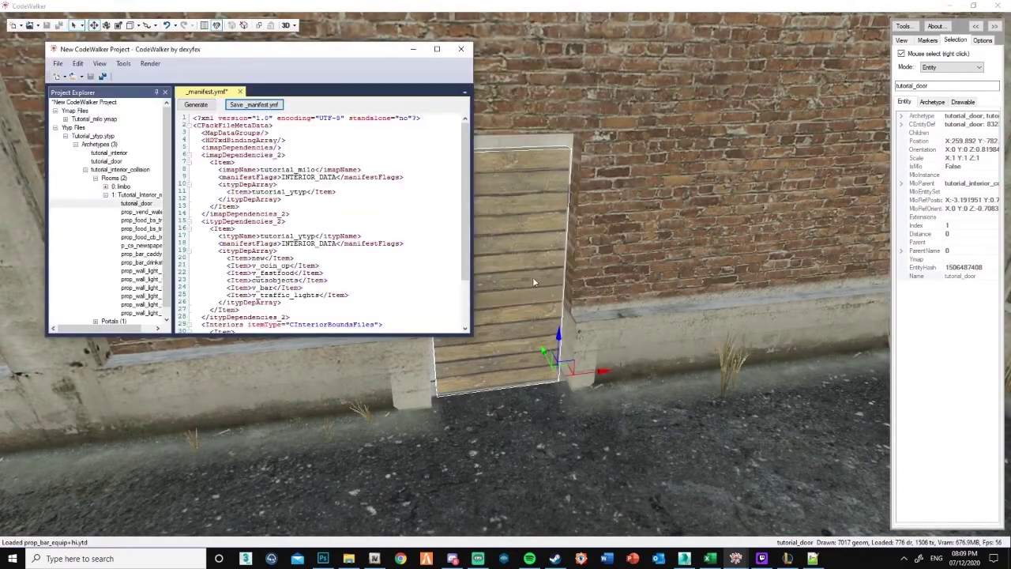
Close the project window and exit CodeWalker, returning to OpenIV.
click(462, 49)
click(573, 312)
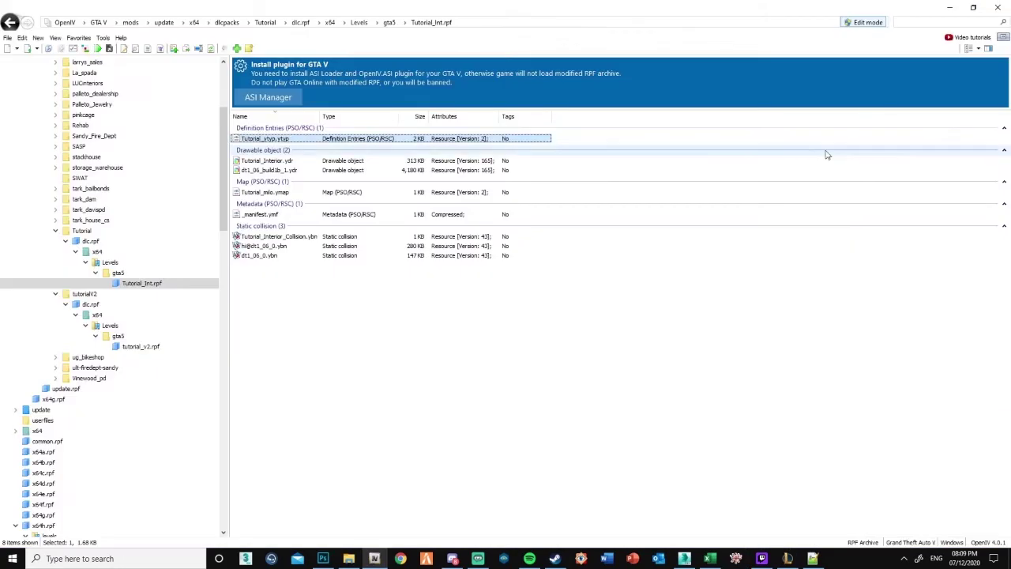
click(998, 6)
click(529, 309)
In File Explorer, browse drive D to SERVER/cfx-server-data-master/resources/[interiors]/tutorial/stream.
click(348, 559)
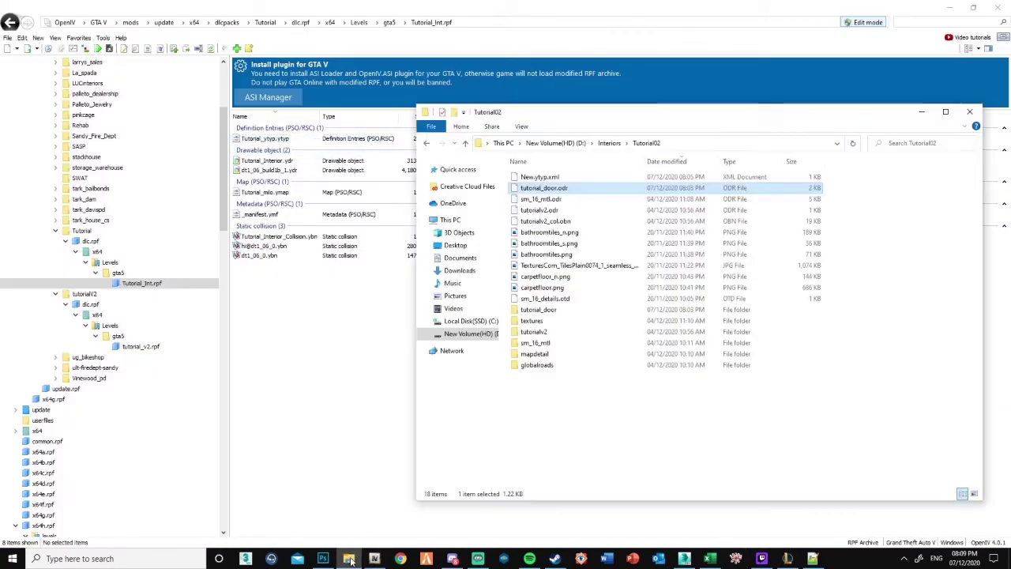
click(610, 143)
scroll(542, 444, down, 4)
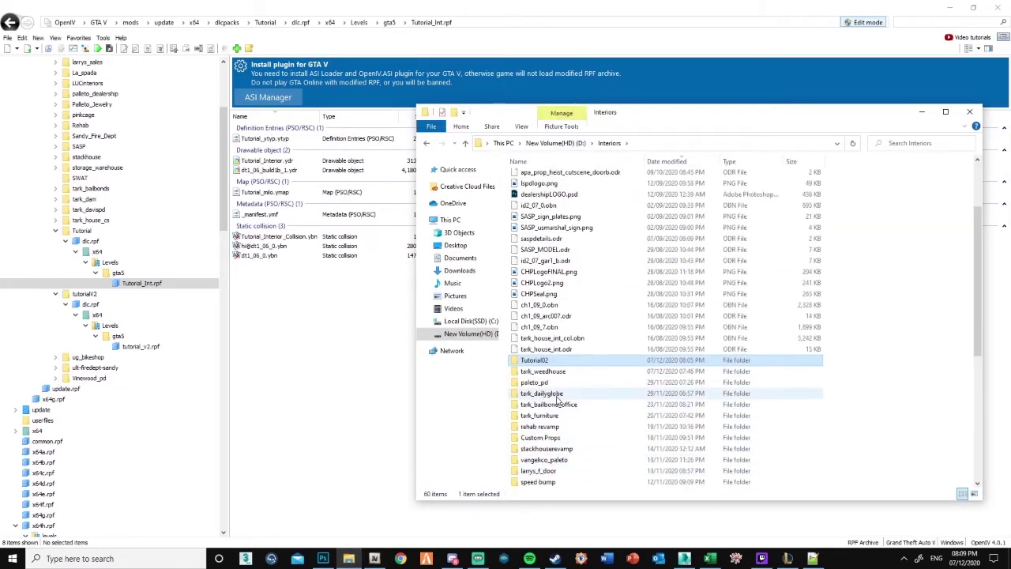
scroll(542, 444, down, 4)
scroll(542, 444, up, 7)
click(571, 146)
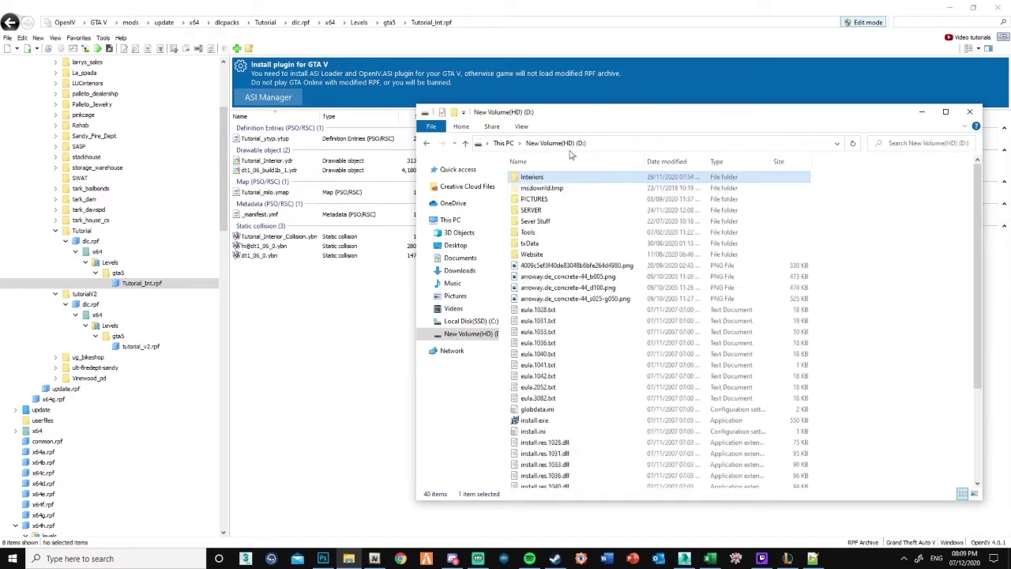
double_click(567, 210)
double_click(563, 178)
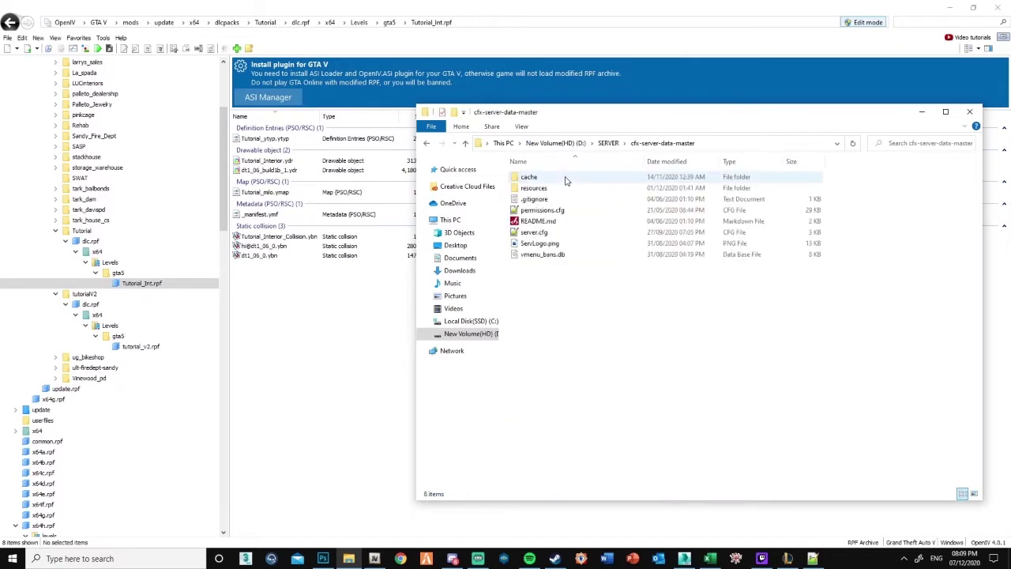
double_click(565, 189)
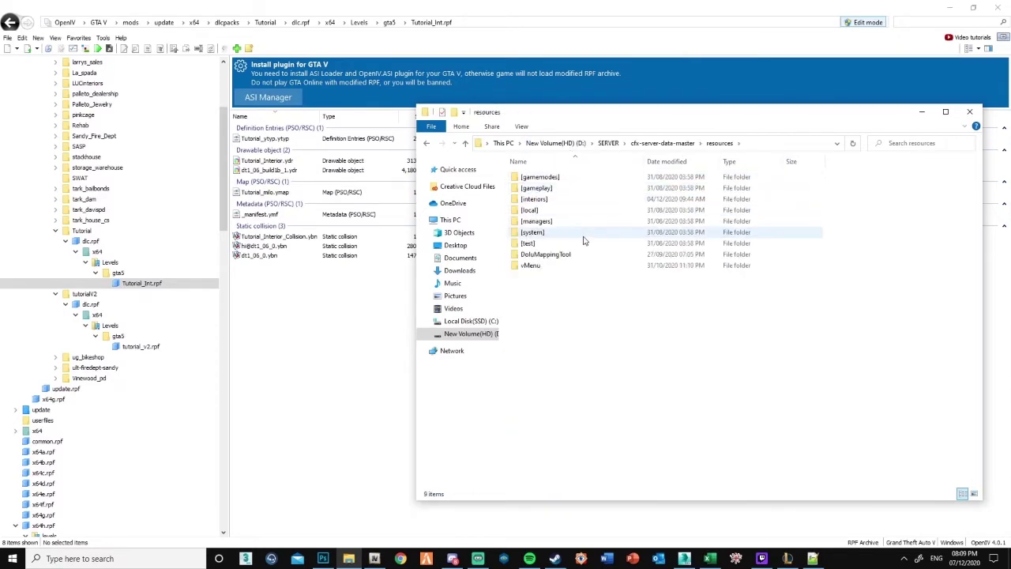
double_click(552, 199)
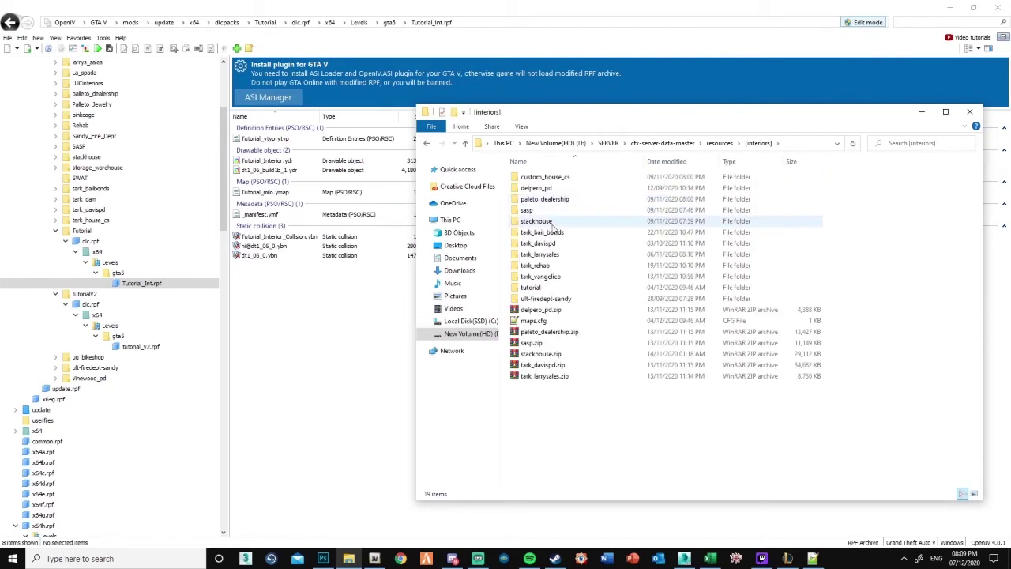
double_click(542, 288)
double_click(551, 180)
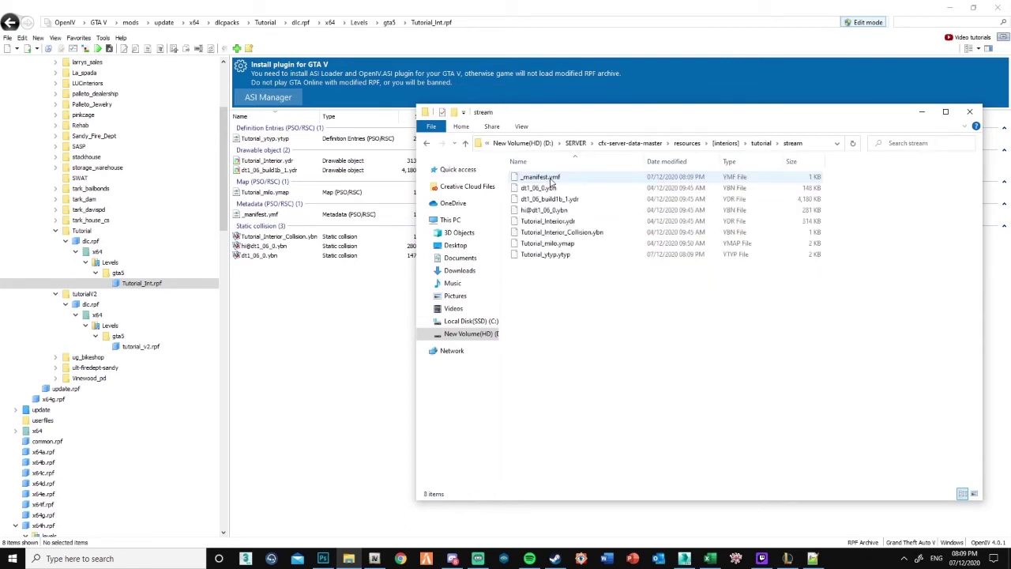
Import the updated Tutorial_ytyp.ytyp from the stream folder into Tutorial_Int.rpf and open the imported file.
click(556, 255)
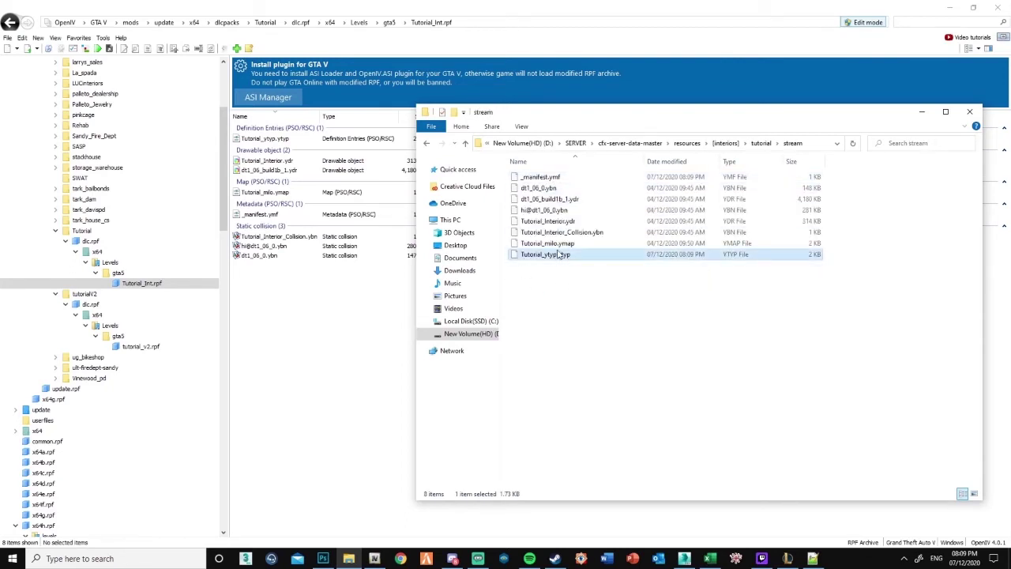
right_click(294, 141)
click(319, 159)
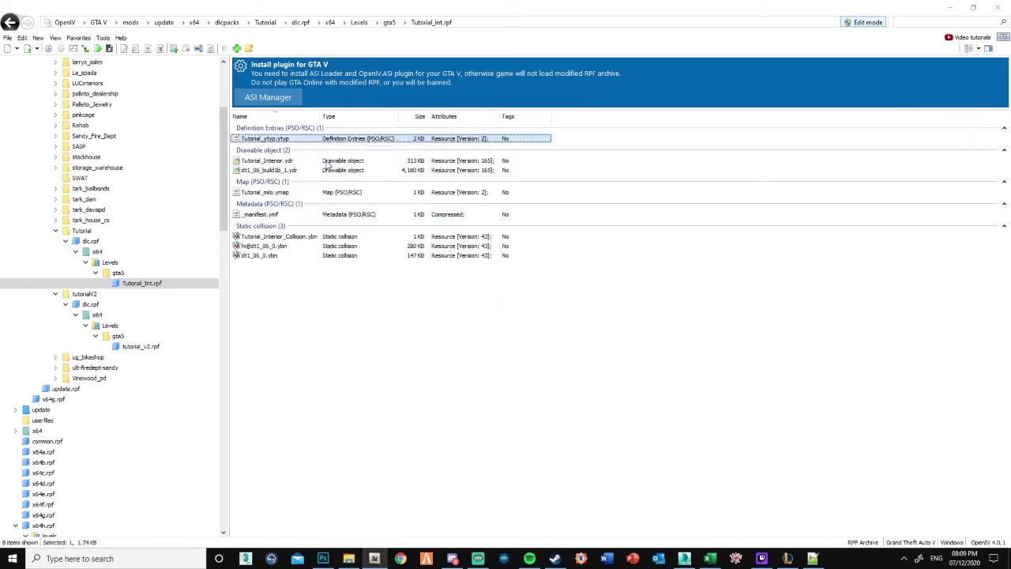